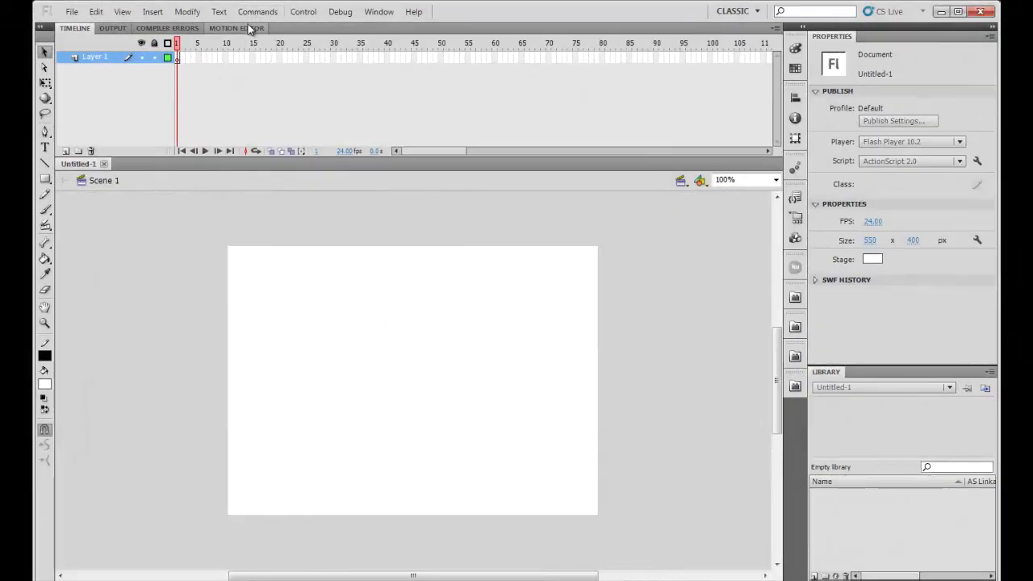
Step: Look through the Motion Editor, Compiler Errors and Output panels, then sweep-select across the empty stage
click(250, 29)
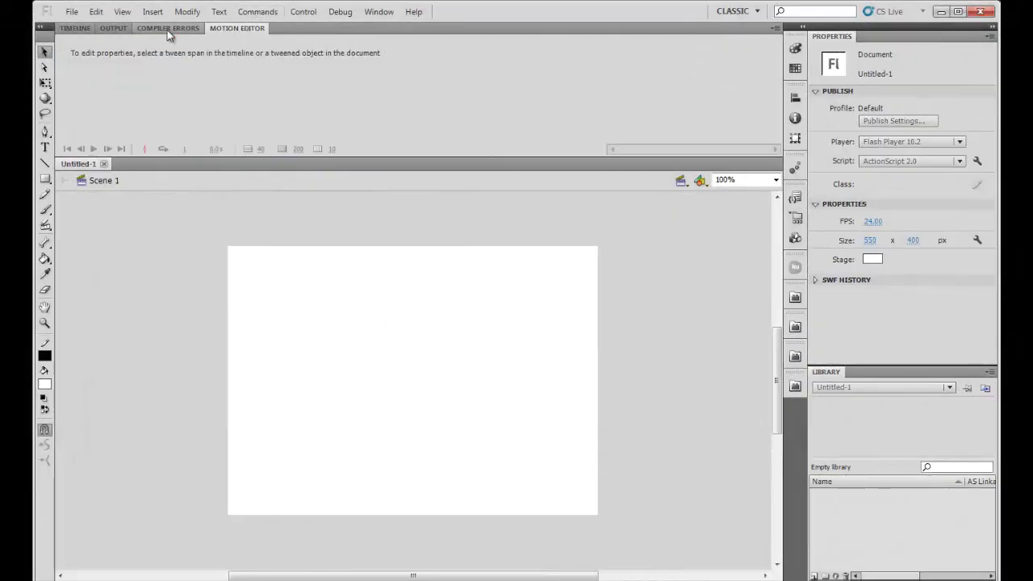
click(168, 28)
click(113, 29)
click(74, 28)
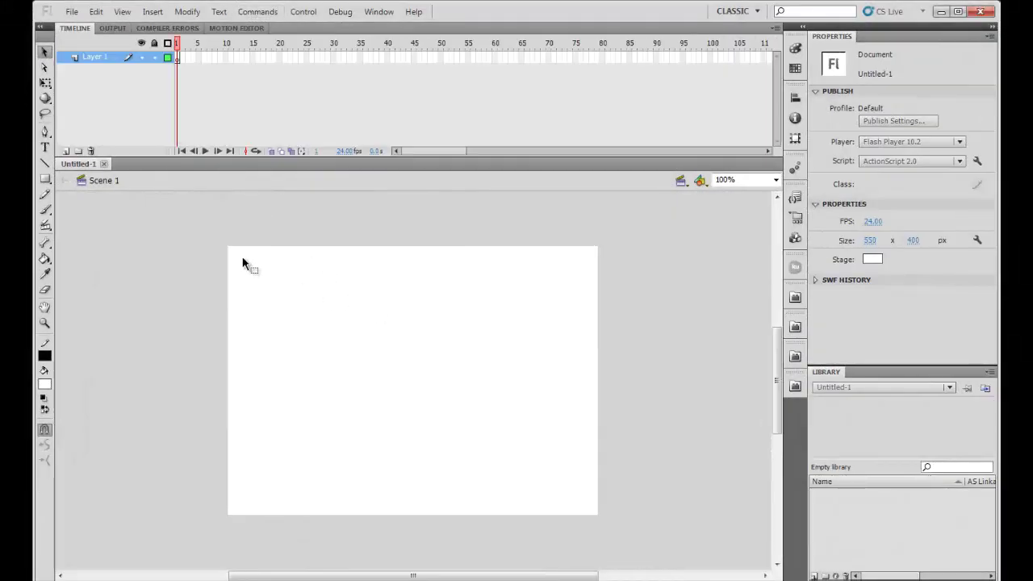
drag(217, 239, 644, 535)
drag(175, 220, 622, 553)
drag(272, 292, 641, 541)
drag(186, 202, 642, 556)
Step: View the computer's system properties from the Start menu's Computer entry, then close them
key(super)
right_click(246, 428)
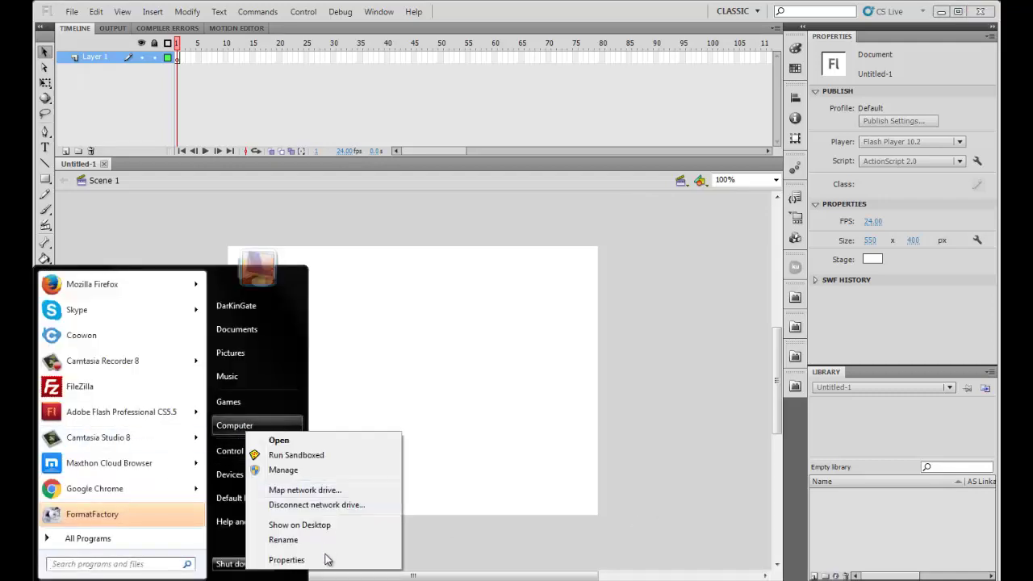
click(322, 565)
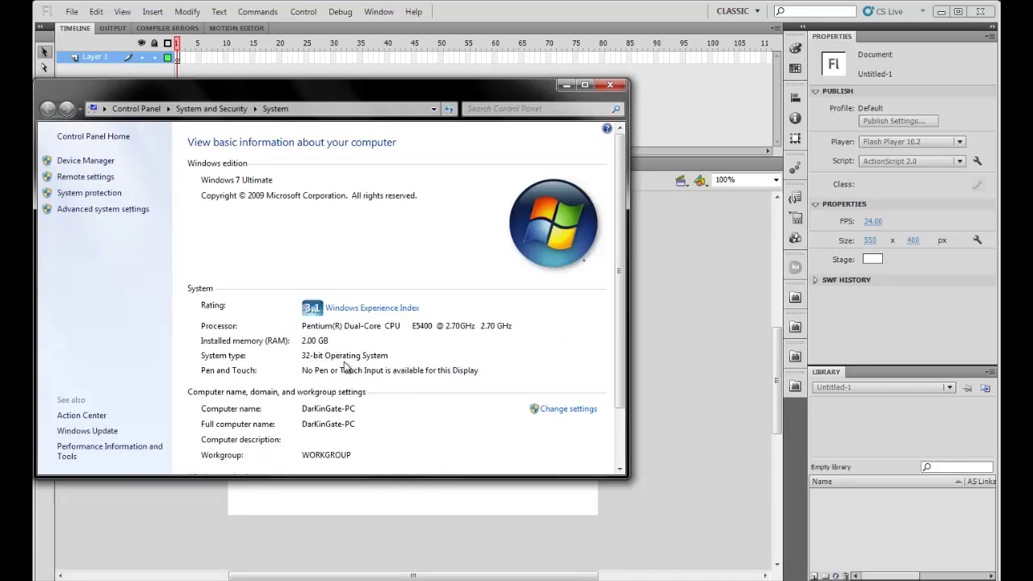
click(609, 86)
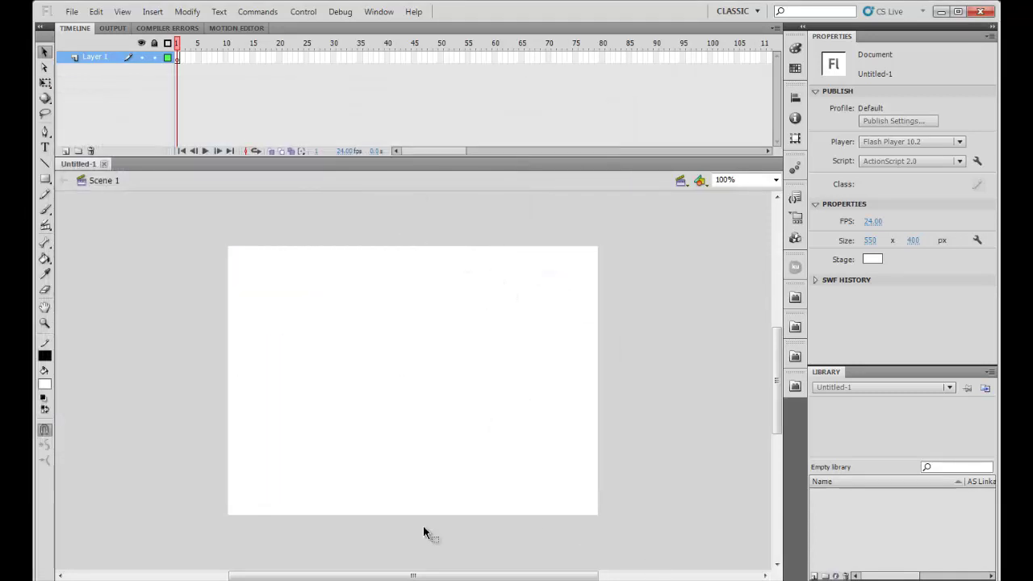
Step: Drag darkingate.mp3 from the darkingate folder onto the Flash stage to import it
click(323, 574)
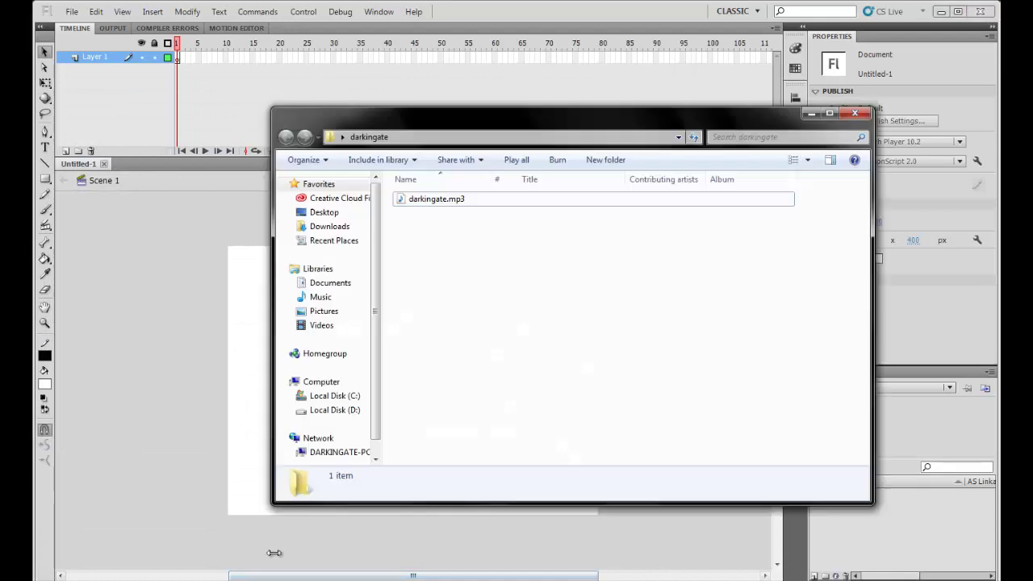
click(516, 204)
drag(524, 115, 637, 162)
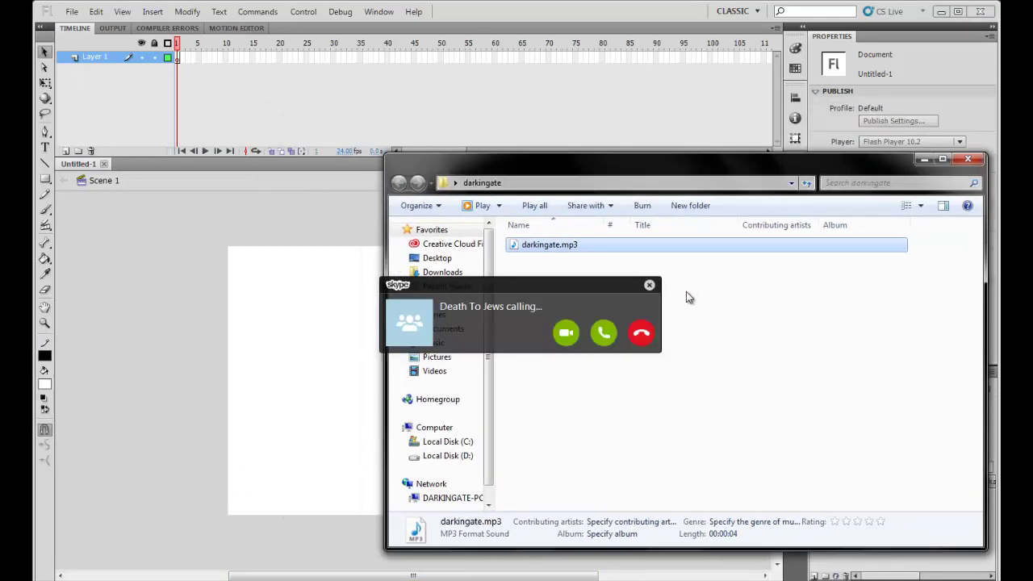
click(619, 267)
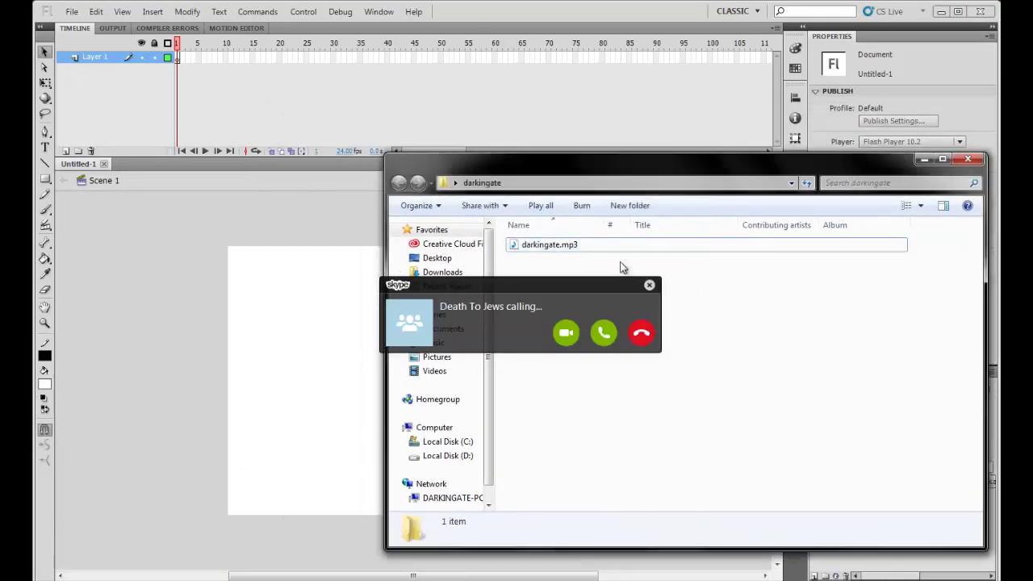
click(631, 251)
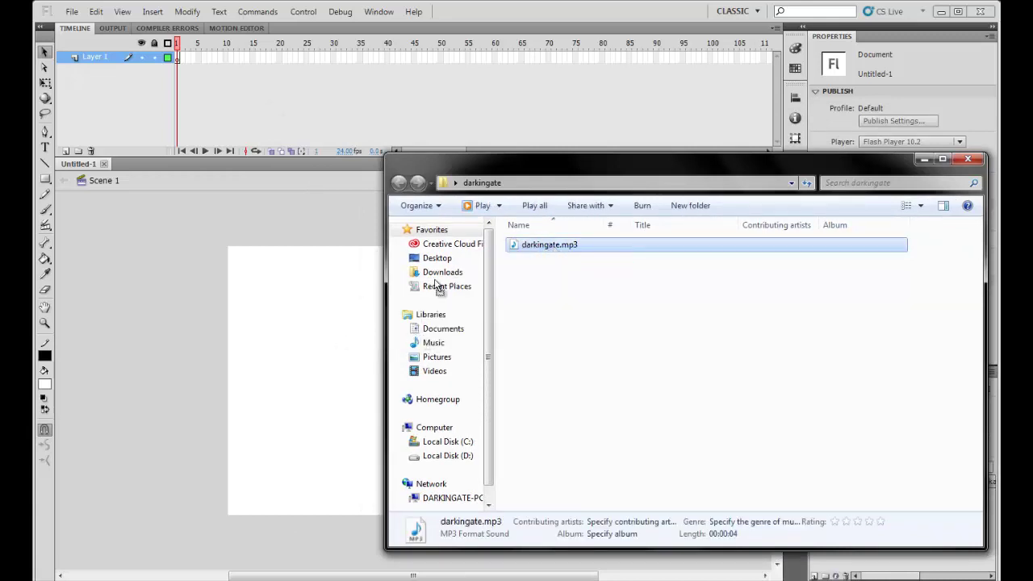
drag(526, 253, 546, 251)
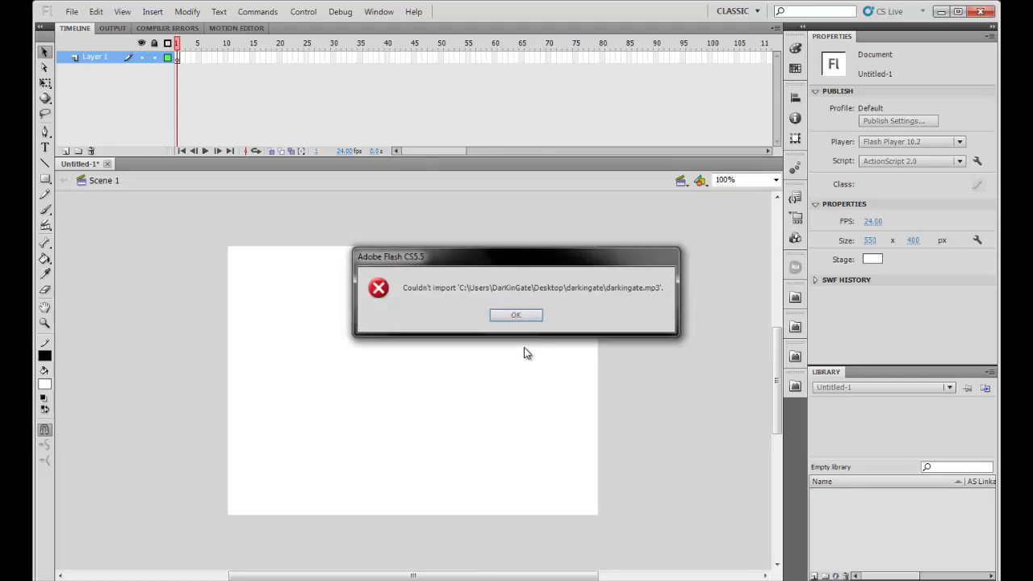
Step: Dismiss the couldn't-import error and the files-not-imported warning for darkingate.mp3
click(523, 315)
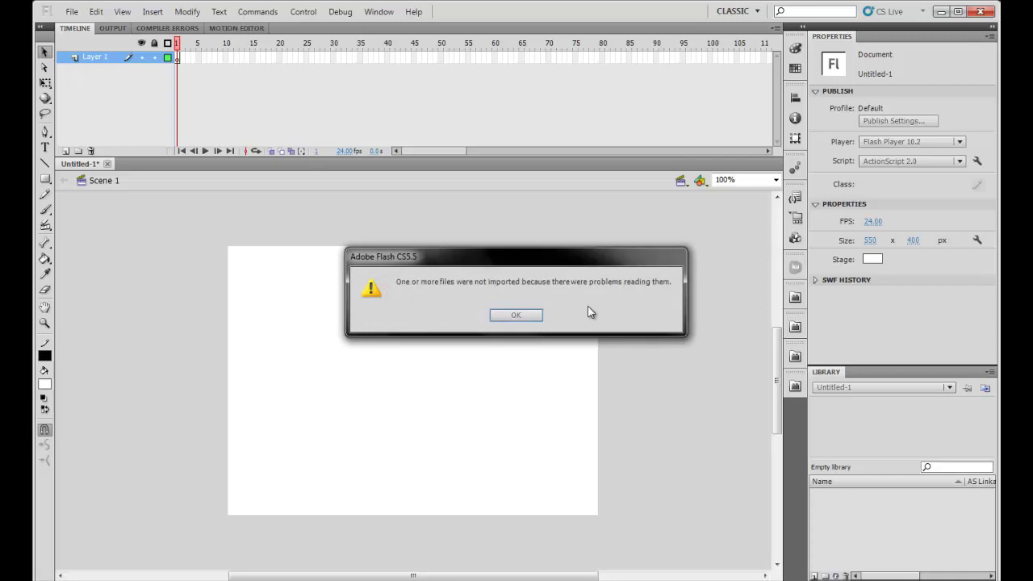
click(524, 317)
drag(496, 414, 517, 484)
Step: Bring up the darkingate folder and select darkingate.mp3
click(379, 577)
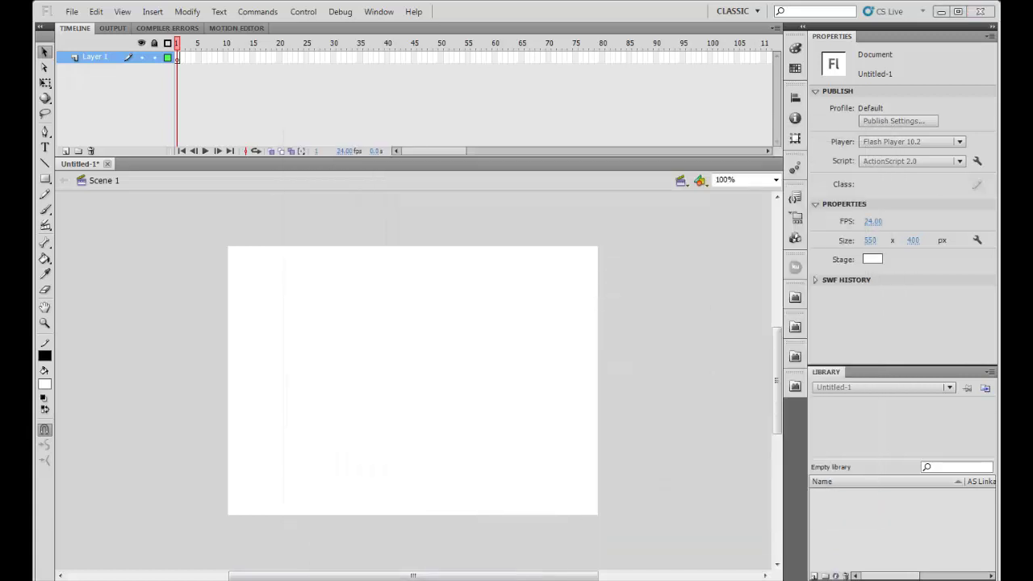
click(380, 577)
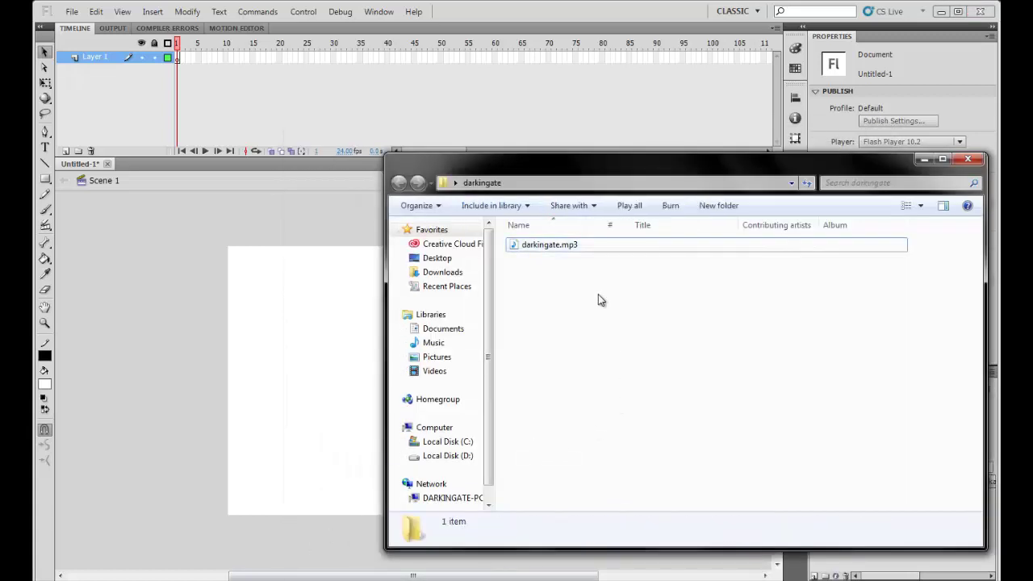
click(598, 248)
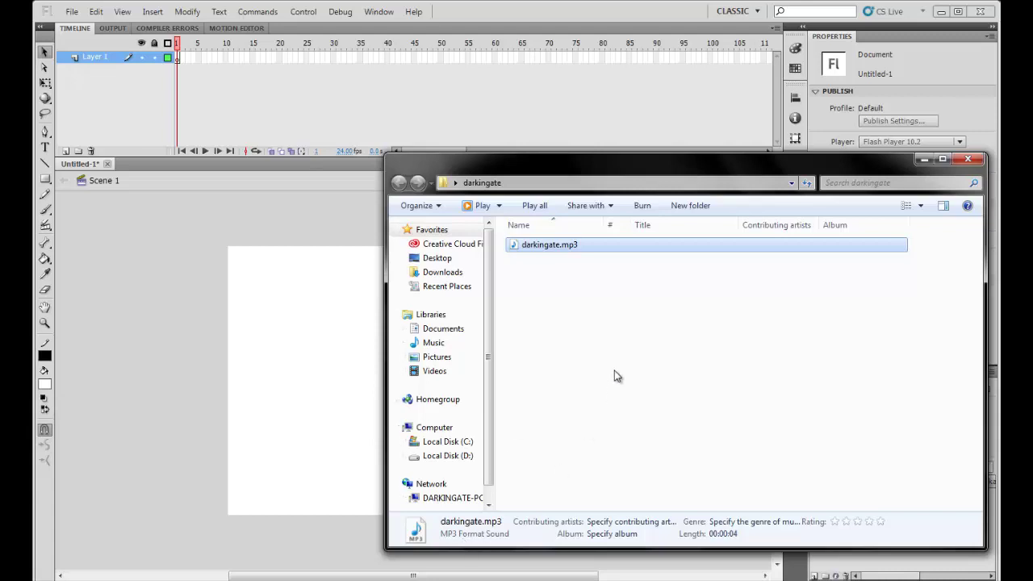
click(620, 323)
click(605, 248)
Step: Select darkingate.mp3's extension for renaming, abandon the rename, and open the file to play it
click(568, 245)
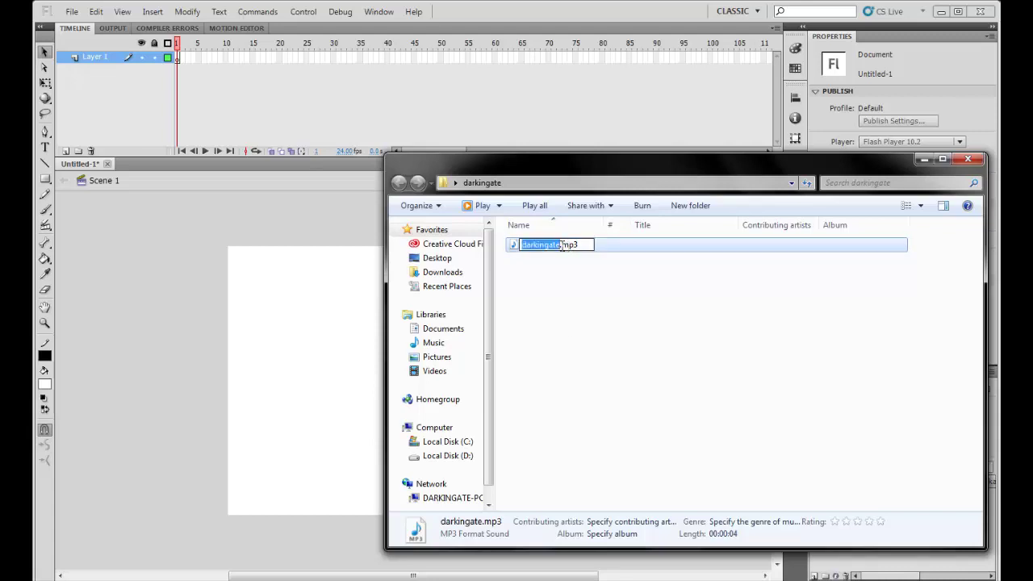
click(561, 246)
drag(562, 246, 601, 246)
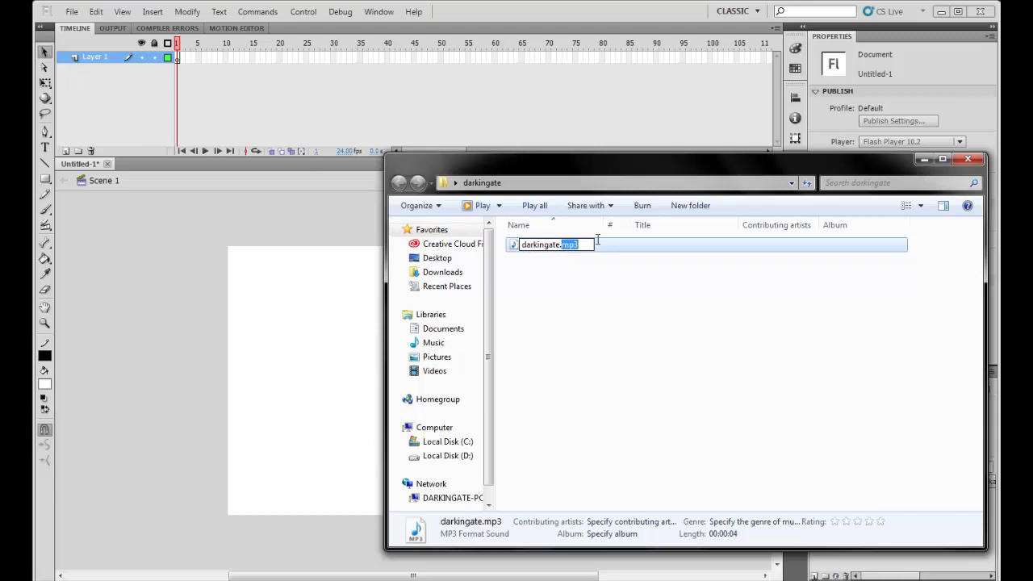
click(635, 360)
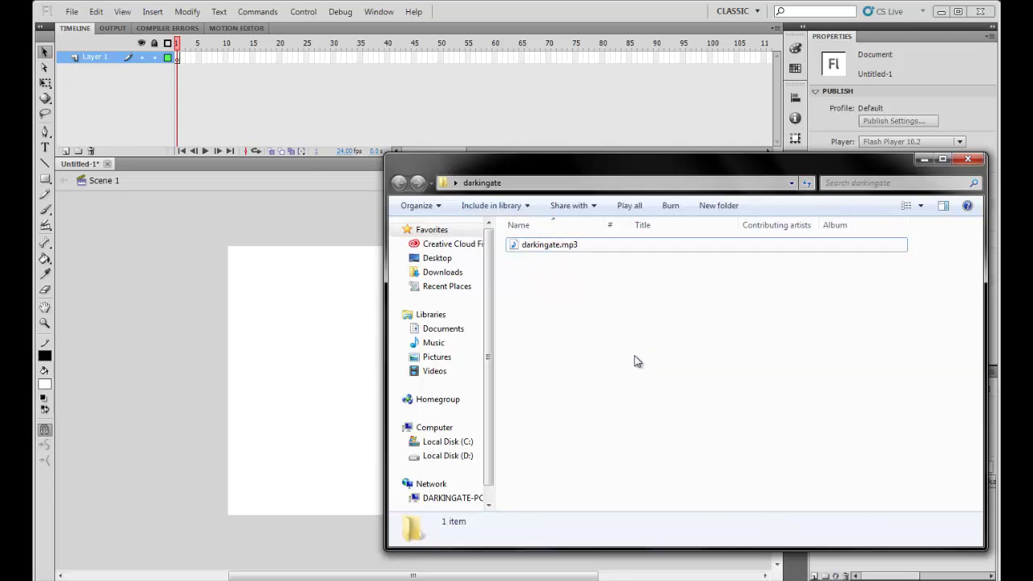
click(597, 247)
click(626, 305)
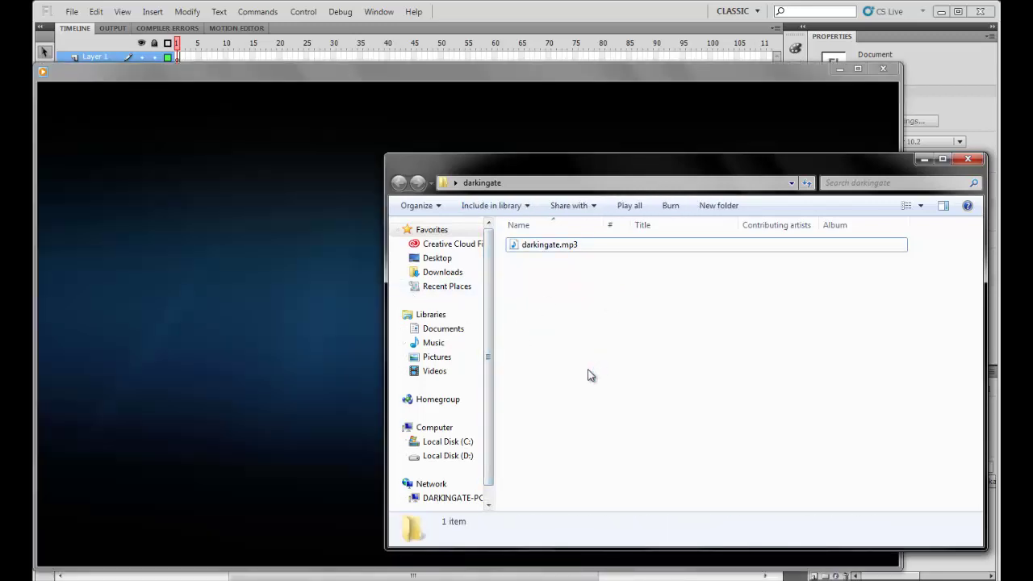
Step: Listen to darkingate.mp3 in Windows Media Player, then close the player
click(298, 218)
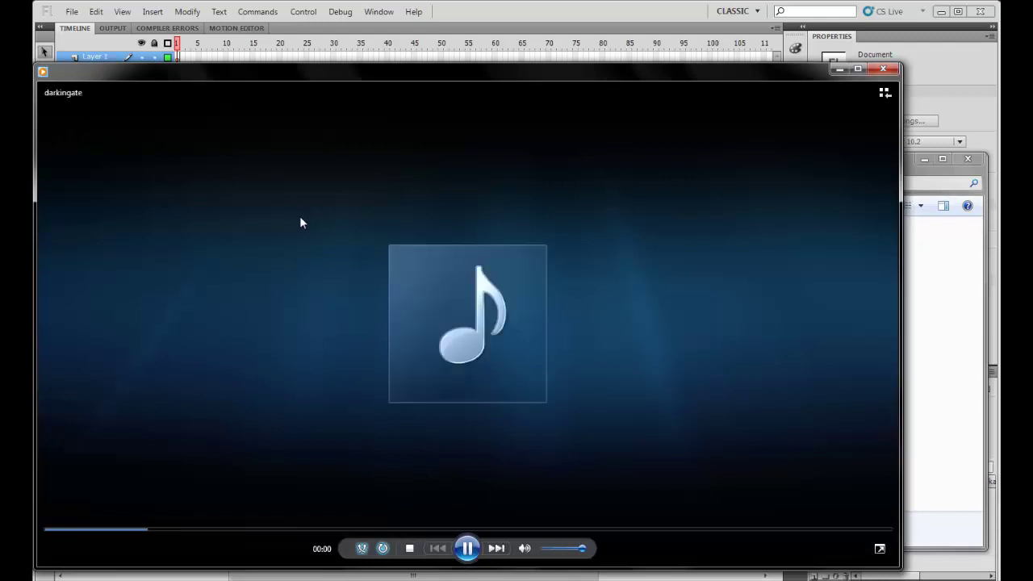
click(894, 69)
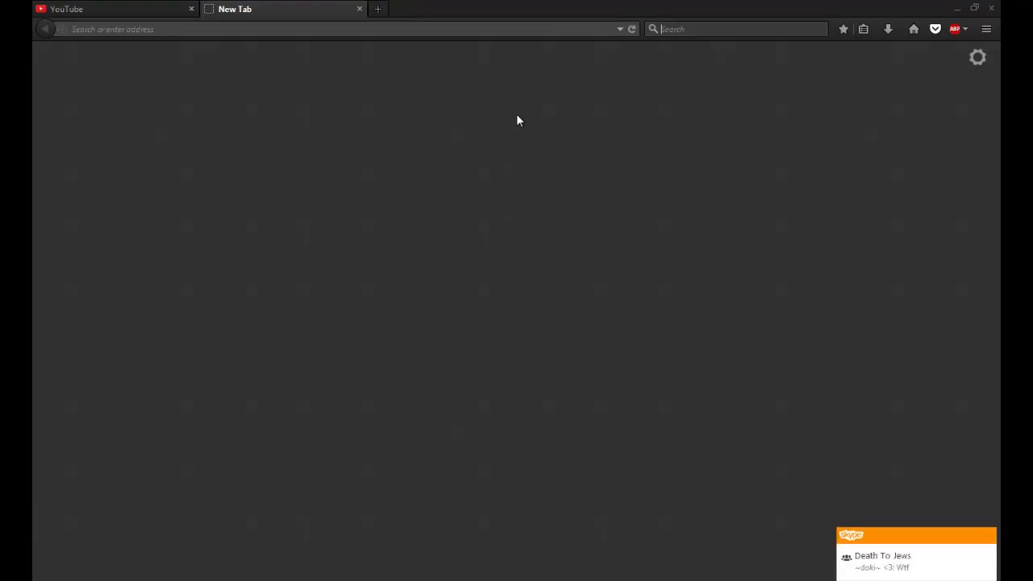
Step: Dismiss the chat notification and search the web for 'online converter mp3'
click(987, 537)
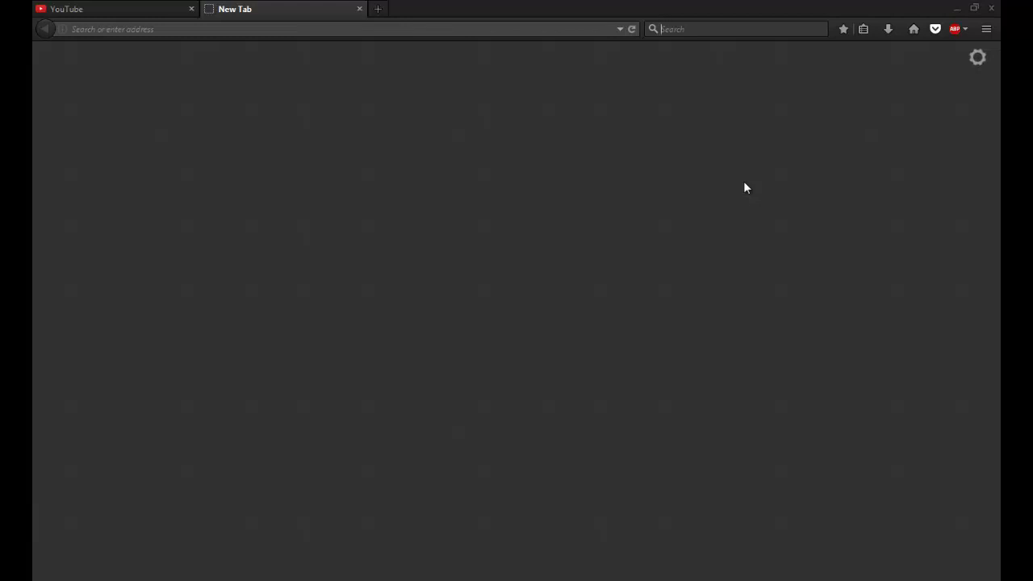
key(ctrl+k)
text(online co)
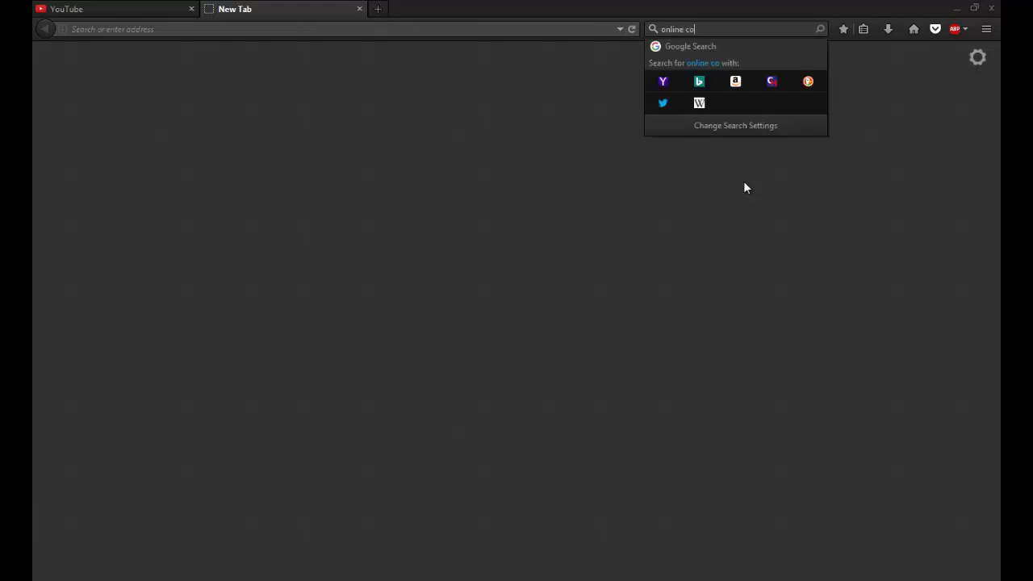
text(nvert int)
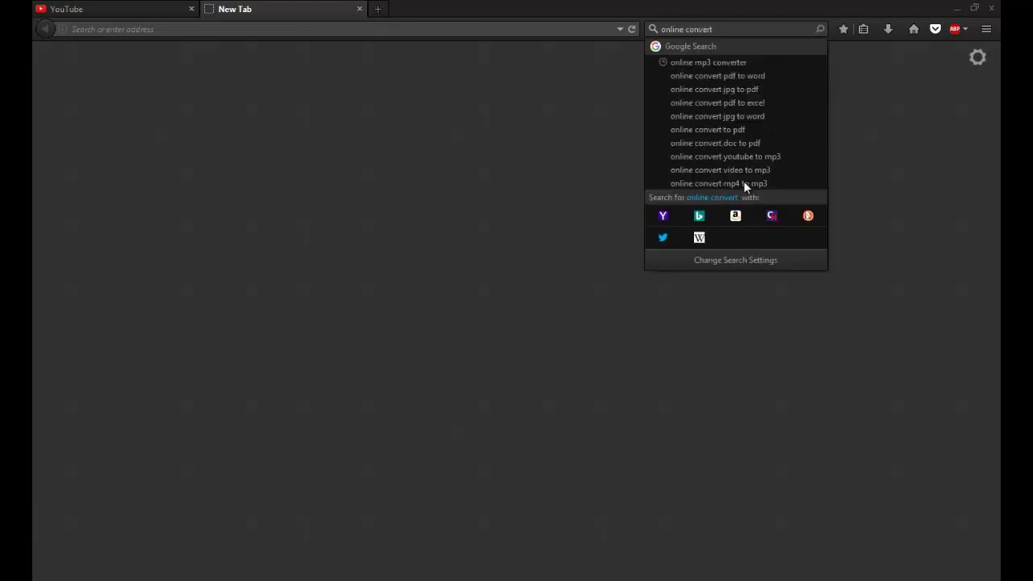
text(o)
key(BackSpace)
key(BackSpace)
key(BackSpace)
key(BackSpace)
key(BackSpace)
text(er mp3)
key(Return)
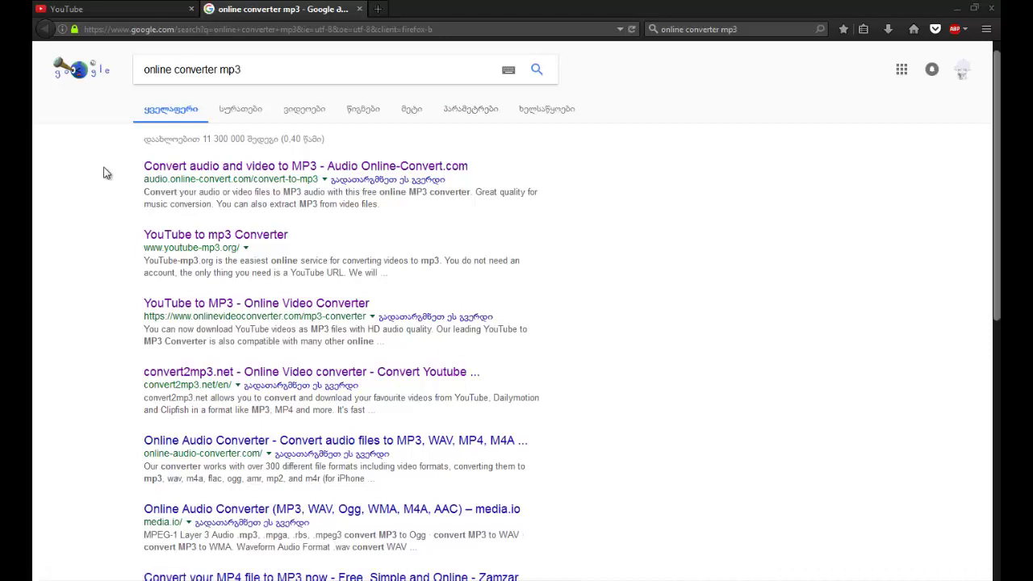
Step: Open the Online-Convert.com MP3 converter from the search results
drag(111, 237, 427, 240)
click(341, 191)
click(360, 173)
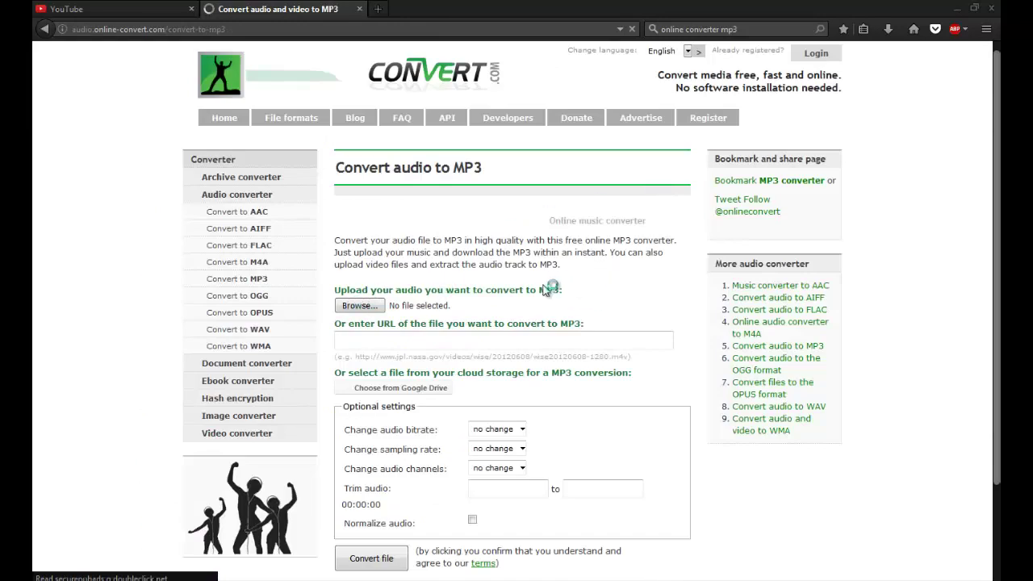
Step: Upload darkingate.mp3 to Online-Convert.com and start converting it to MP3
click(360, 307)
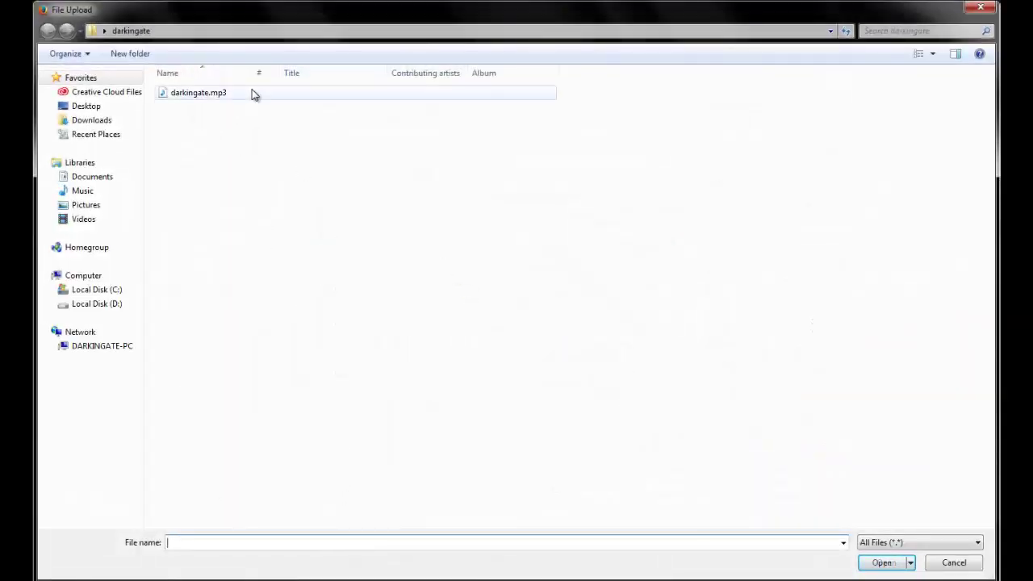
double_click(253, 92)
click(359, 305)
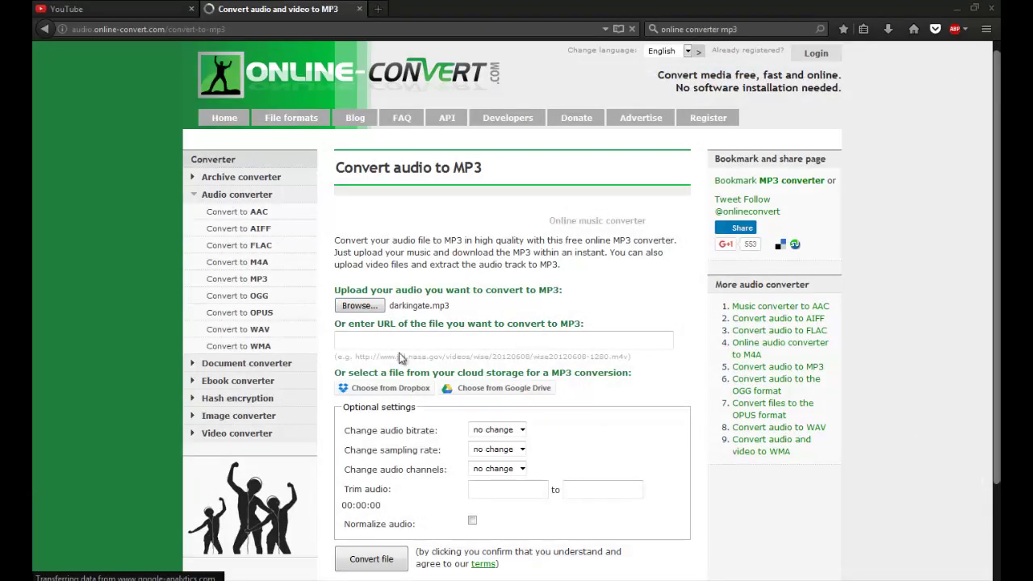
click(954, 563)
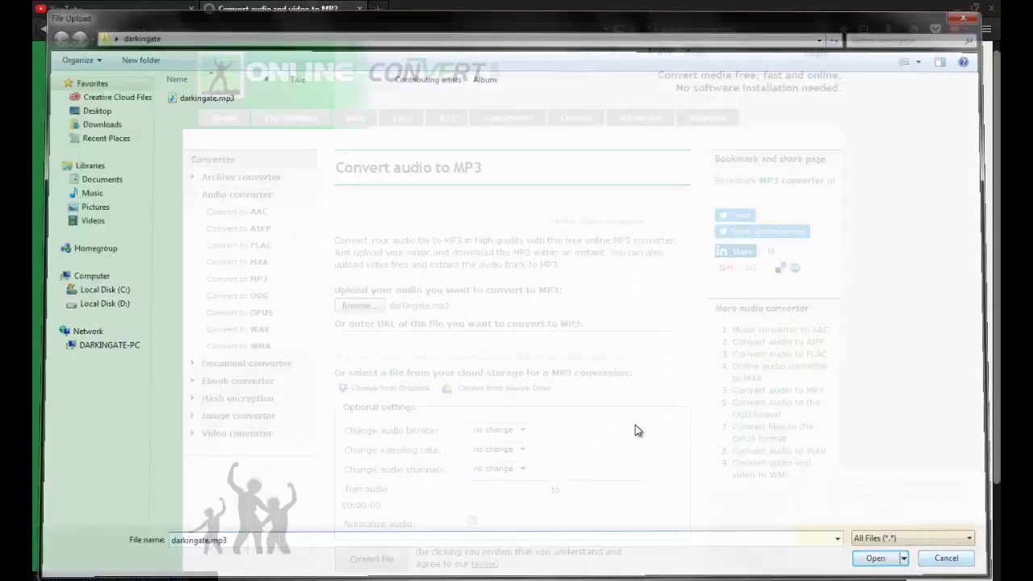
scroll(553, 315, down, 3)
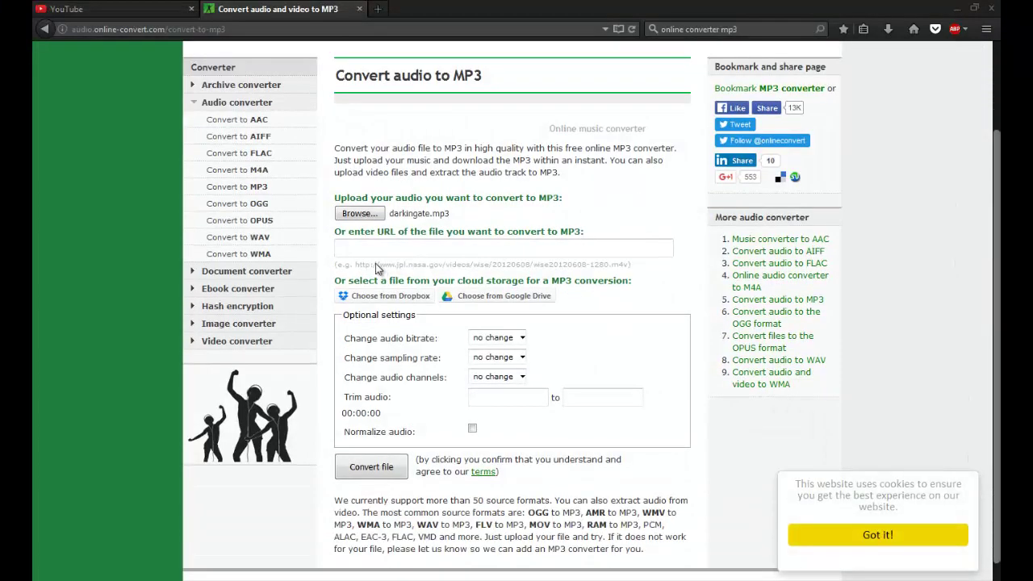
click(371, 455)
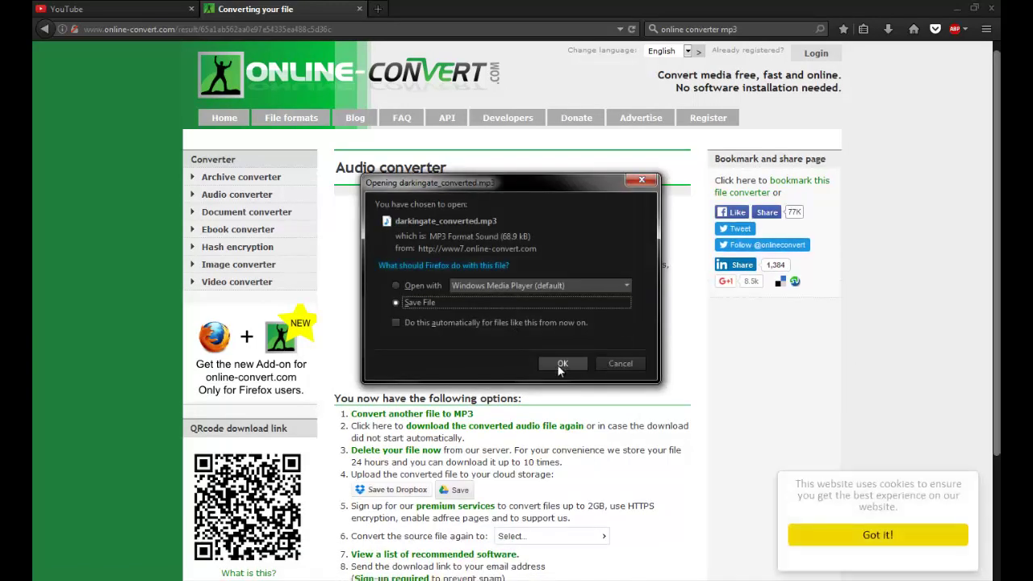
Step: Save the converted file as darkingate_converted.mp3 in the darkingate folder
click(559, 365)
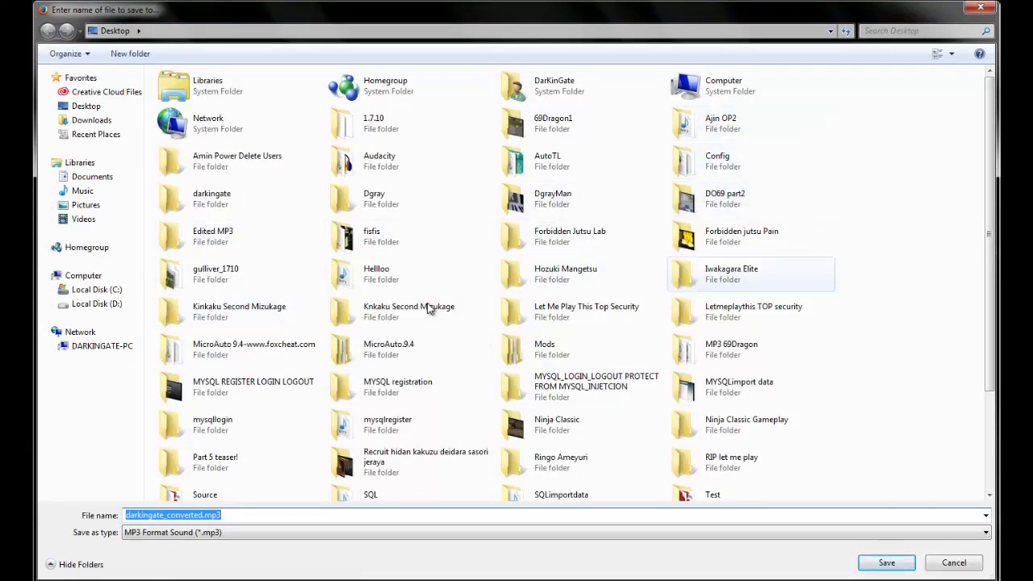
double_click(226, 202)
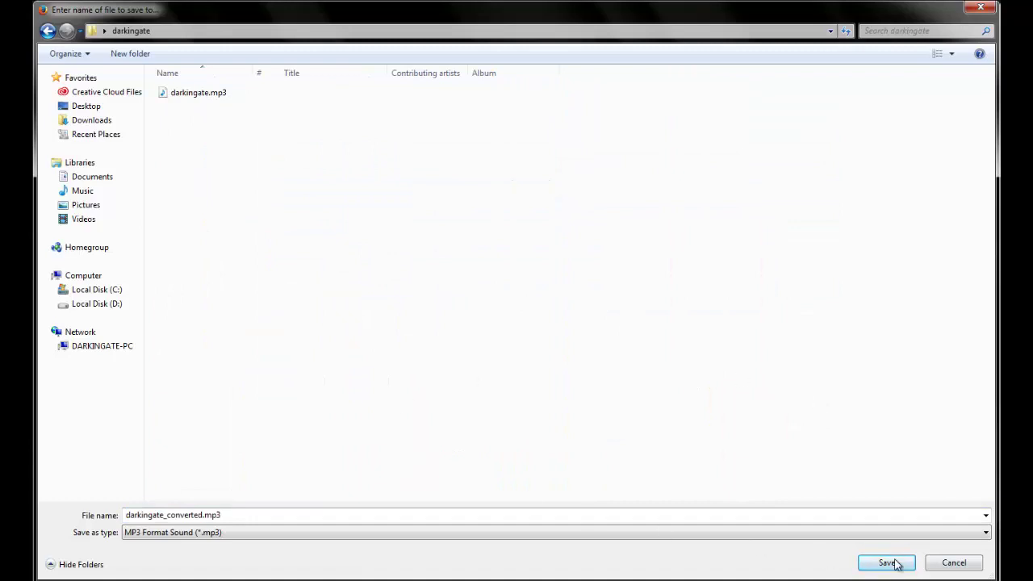
click(886, 563)
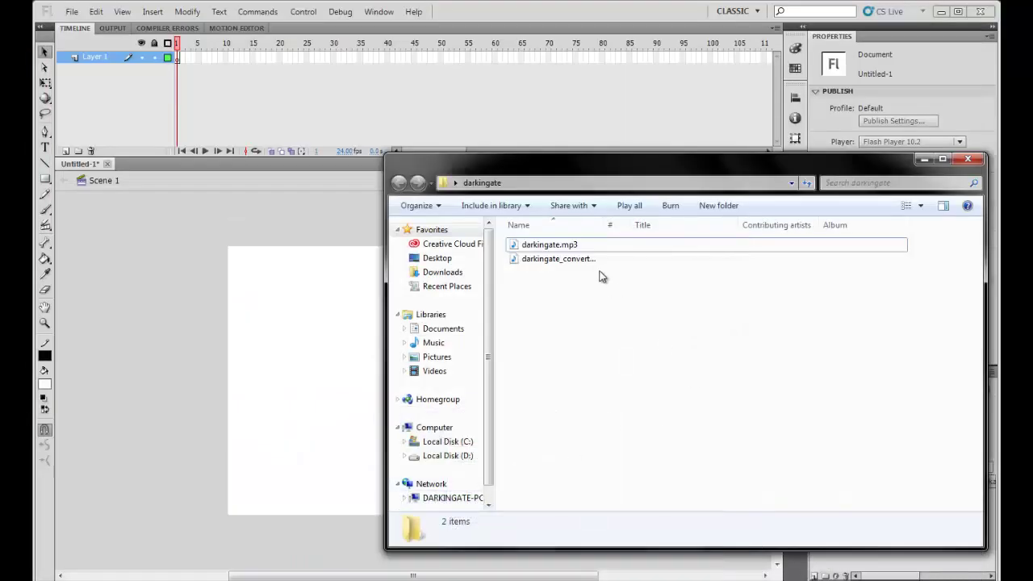
Step: Import darkingate_converted.mp3 into the Flash library by dragging it from the folder
click(599, 261)
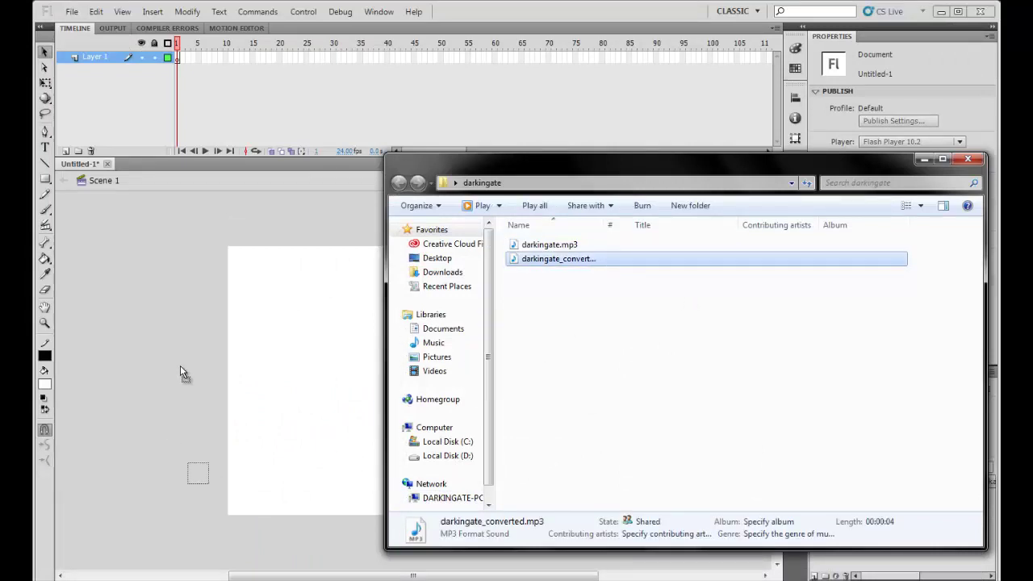
drag(180, 365, 724, 331)
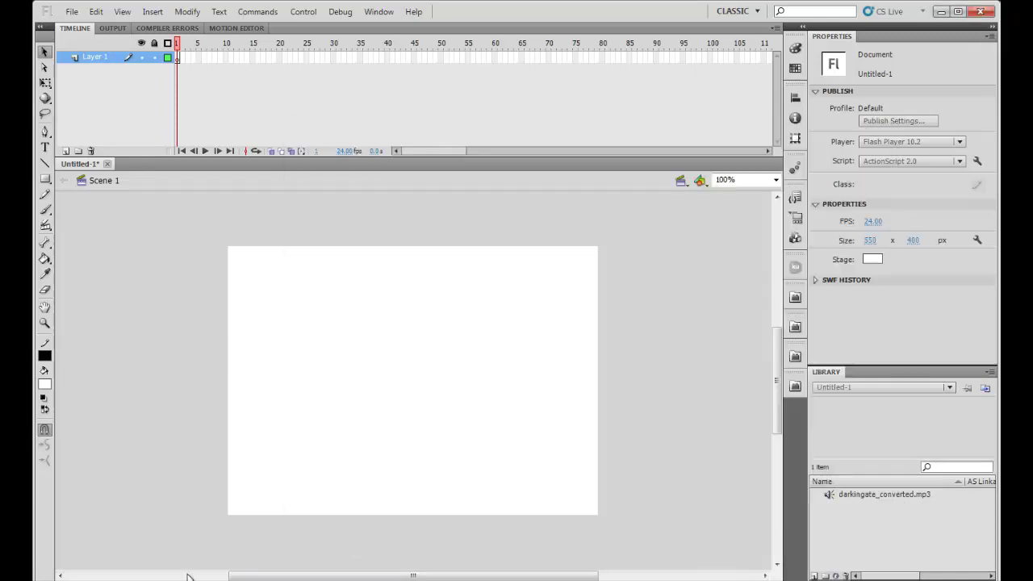
click(191, 578)
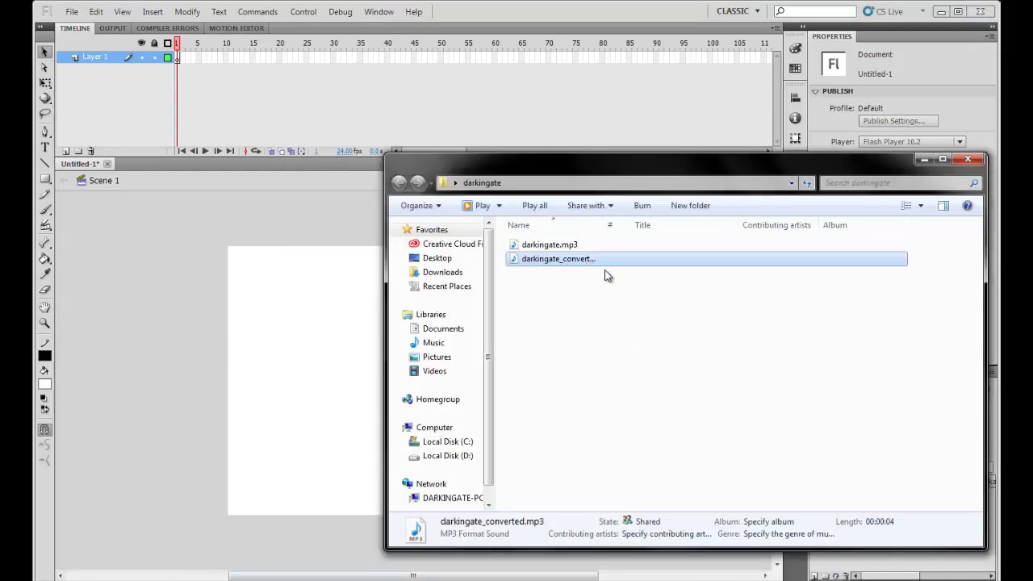
Step: Rename the file to darkingate_converted.wav and import it into the Flash library
key(F2)
key(End)
key(ctrl+shift+Left)
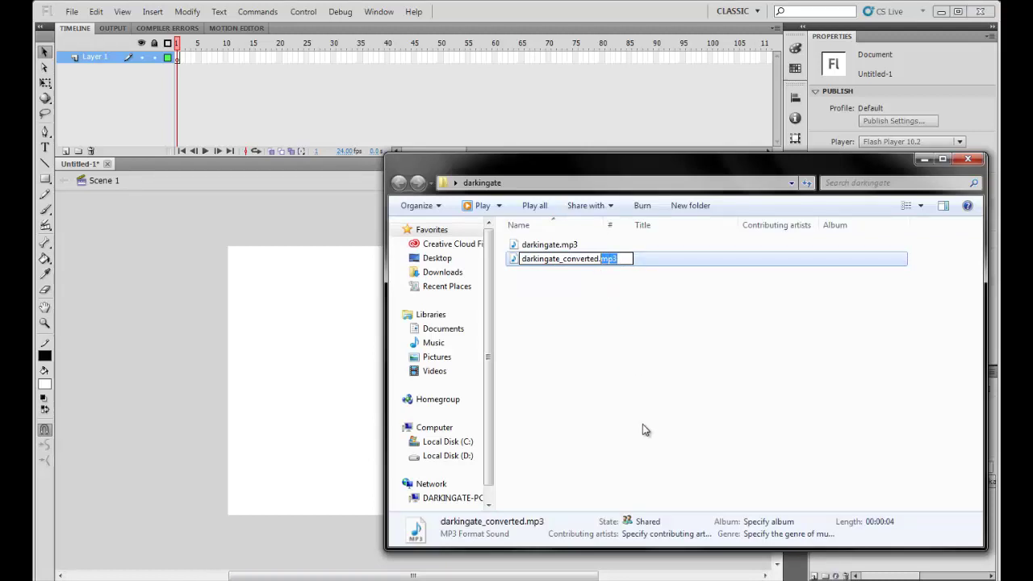
text(wav)
key(Return)
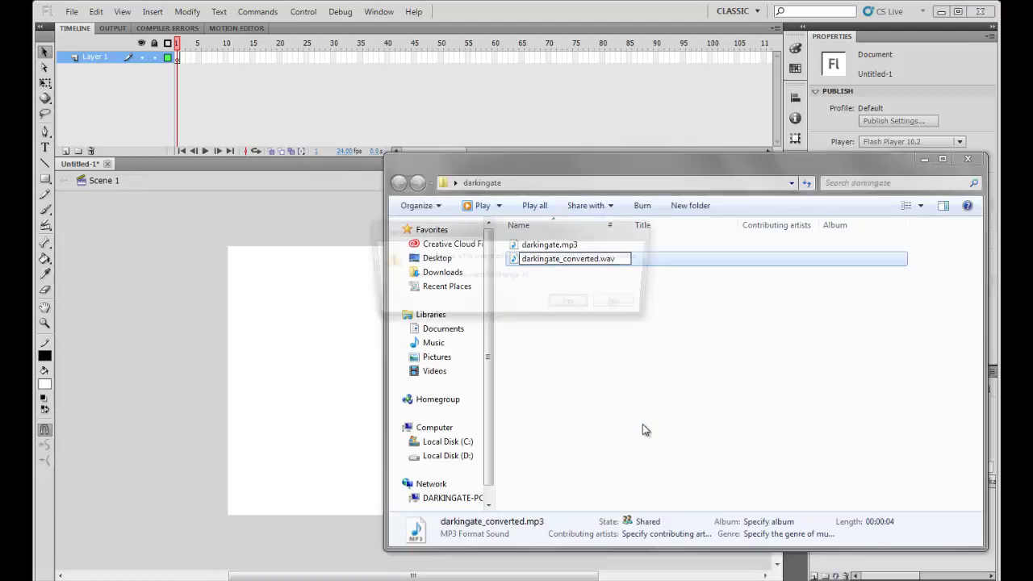
key(Return)
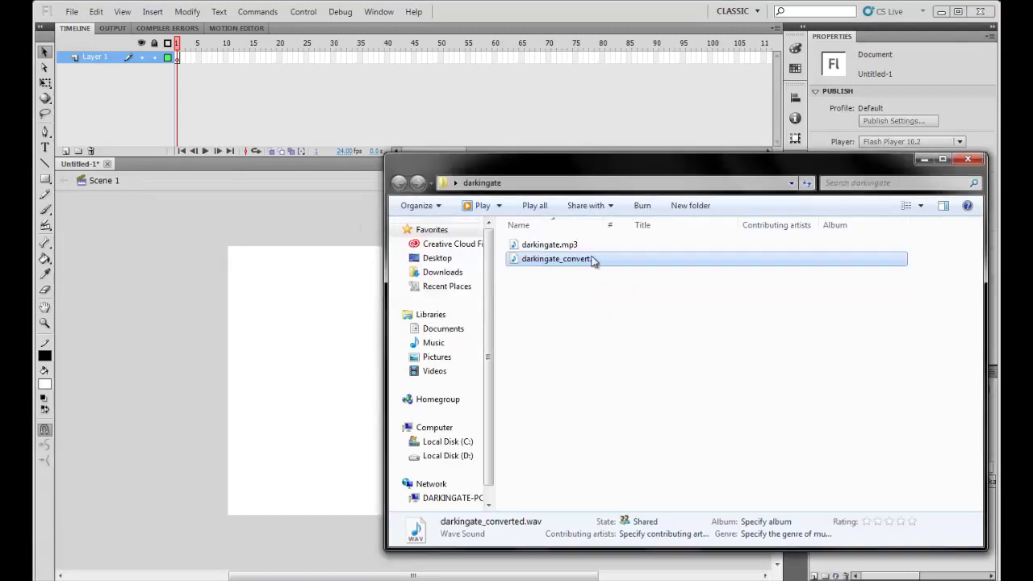
drag(593, 260, 318, 388)
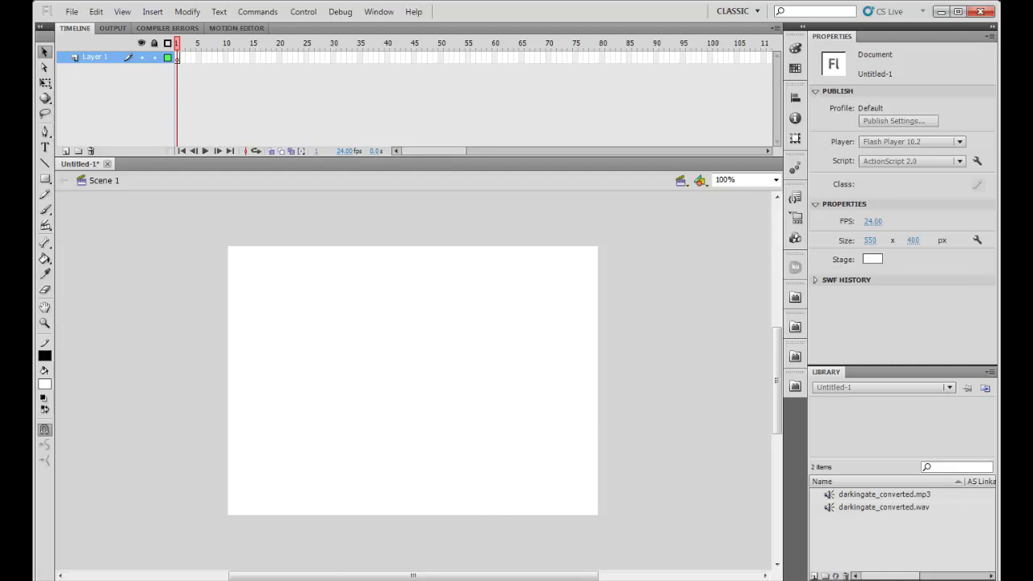
Step: Rename the file back to .mp3, re-import it, then delete all three Library sounds
key(alt+Tab)
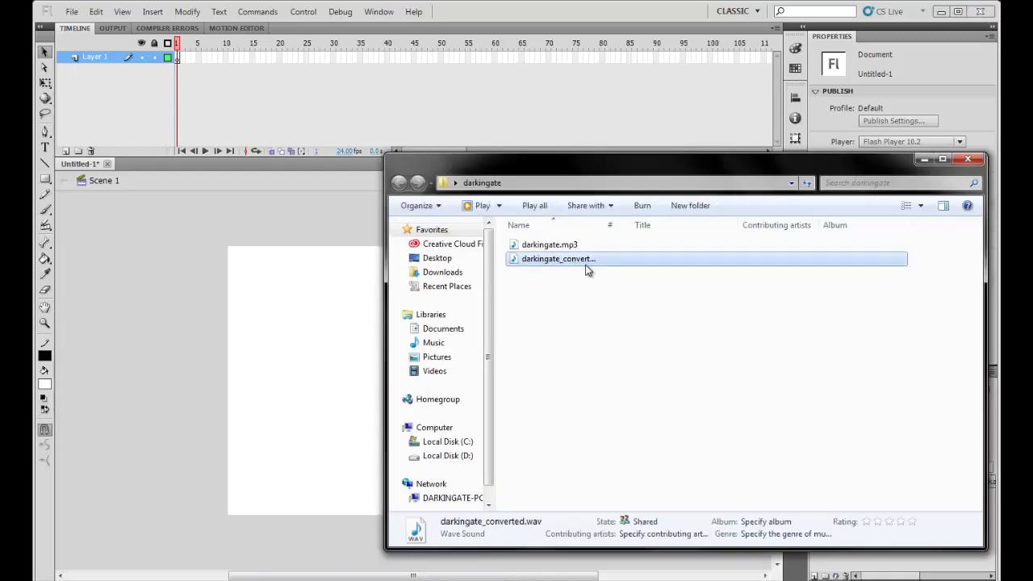
click(587, 265)
double_click(607, 259)
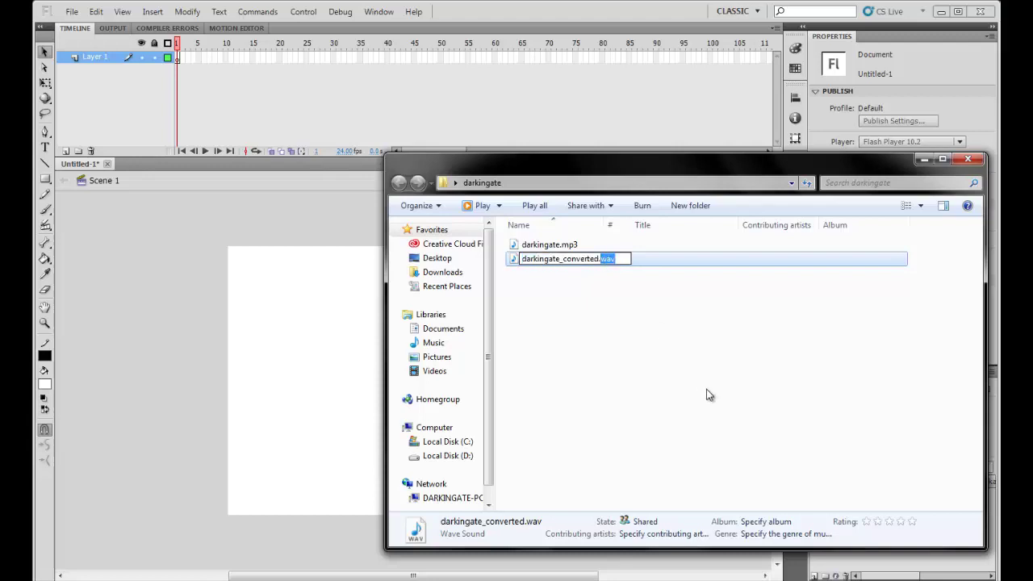
text(mp3)
key(Return)
key(Return)
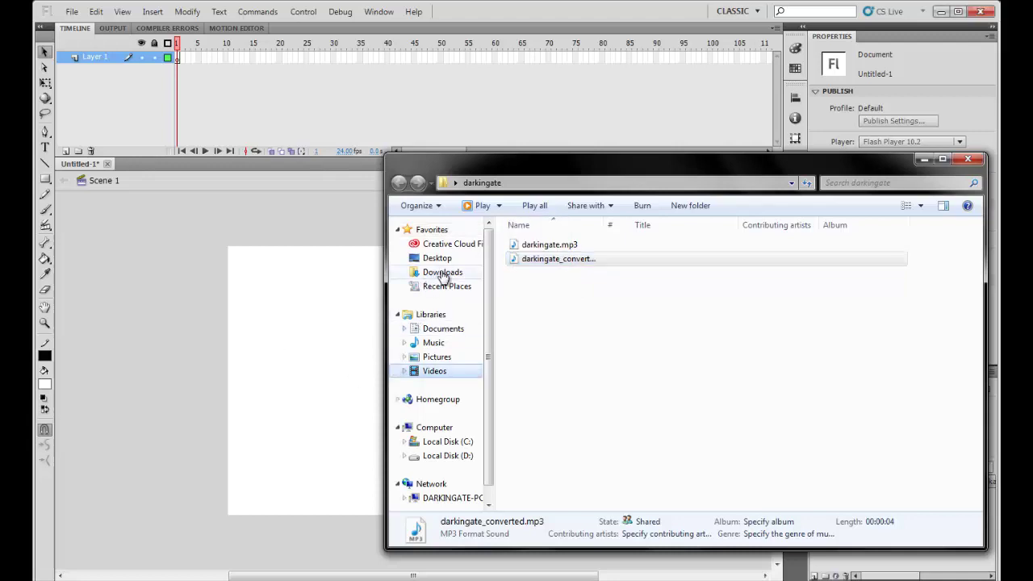
drag(557, 258, 258, 369)
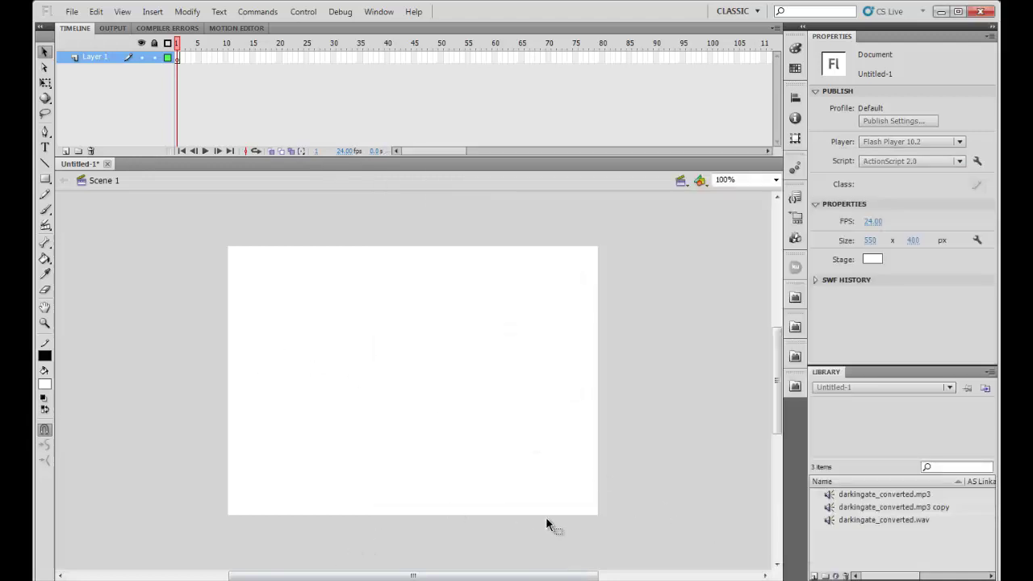
drag(895, 531, 861, 477)
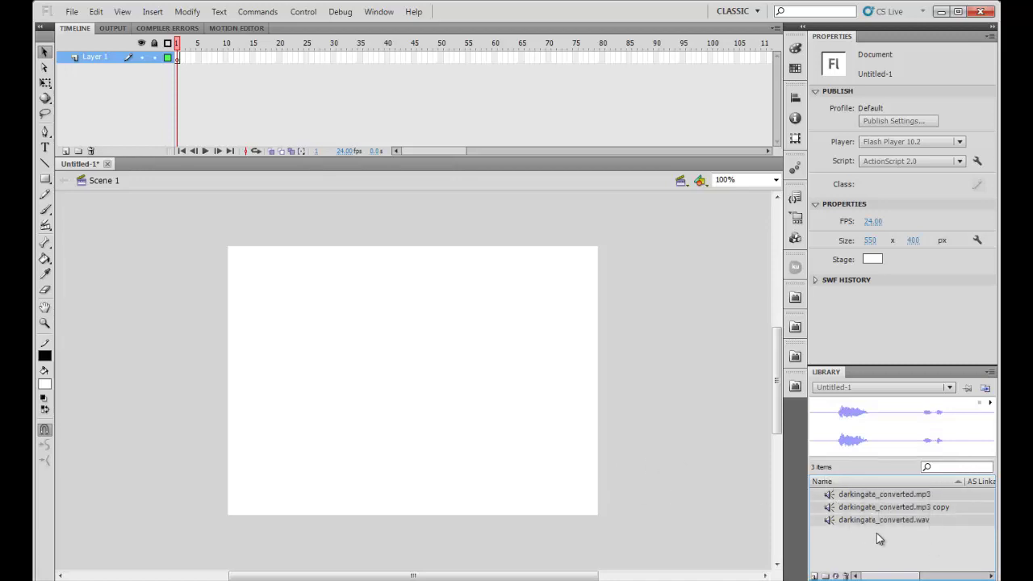
key(Delete)
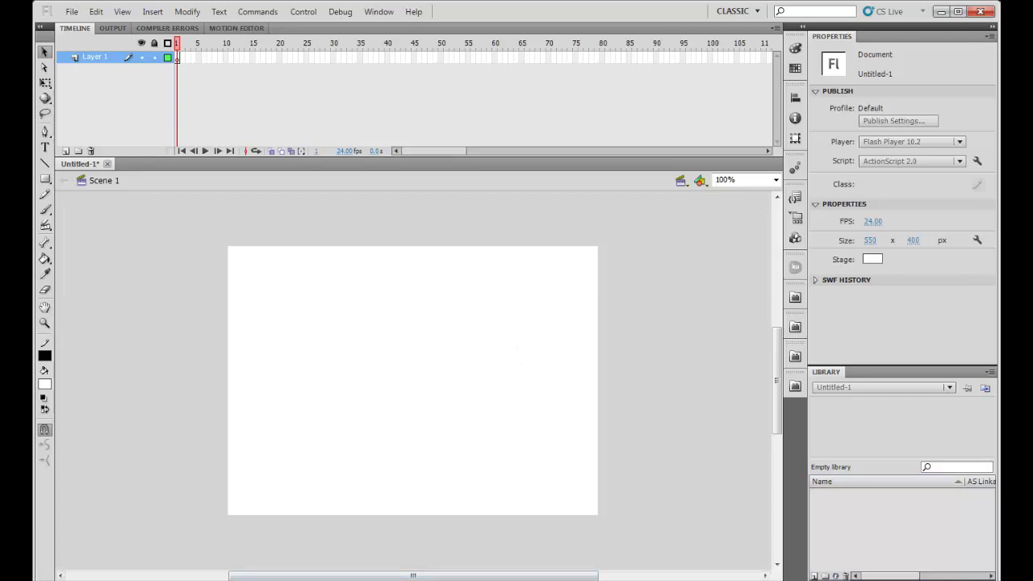
key(alt+Tab)
click(556, 245)
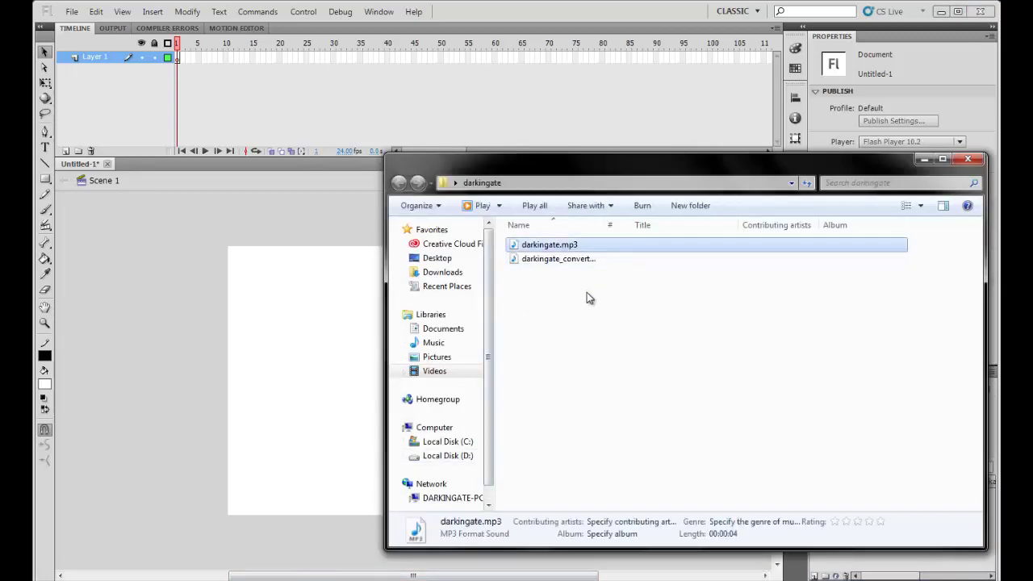
drag(584, 252, 359, 339)
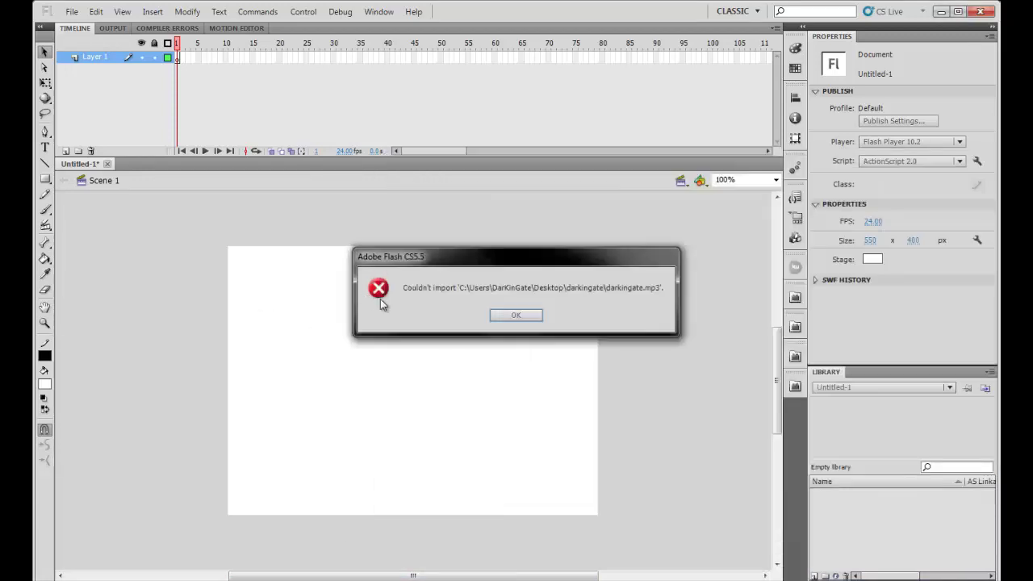
click(521, 320)
click(514, 317)
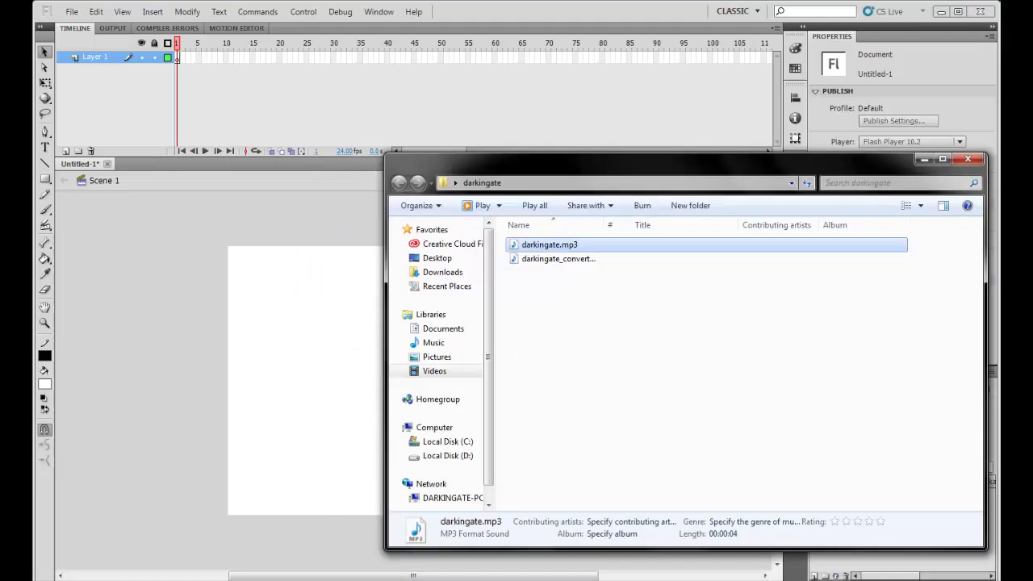
Step: Bring the Audacity program folder window to the front
click(363, 577)
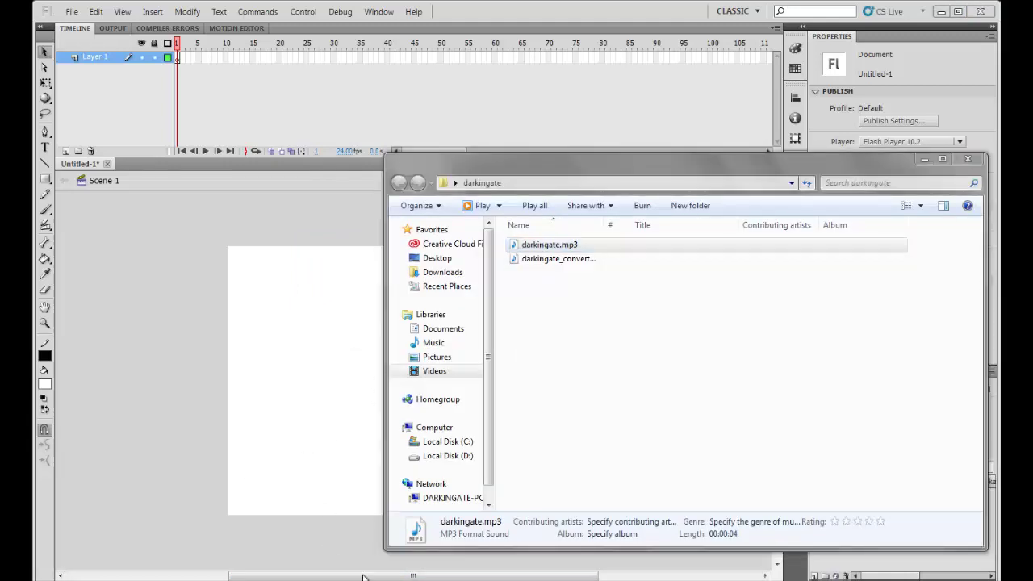
click(459, 504)
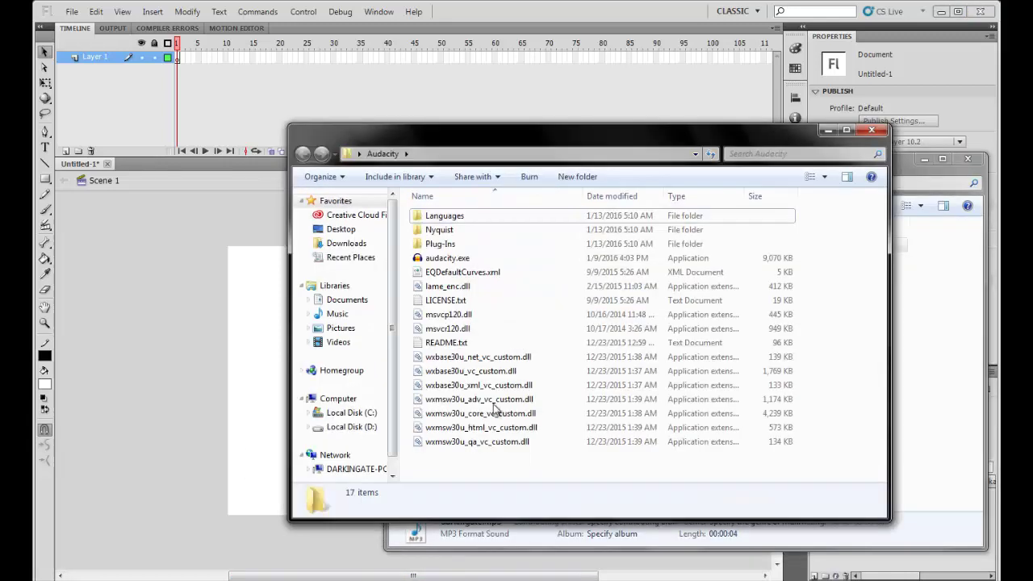
click(827, 132)
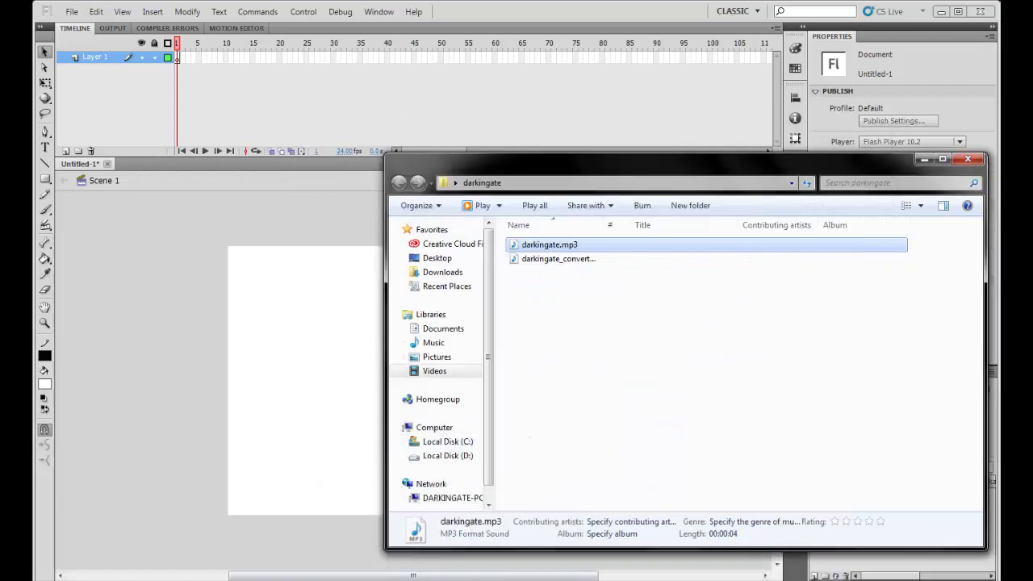
mouse_move(288, 579)
click(359, 524)
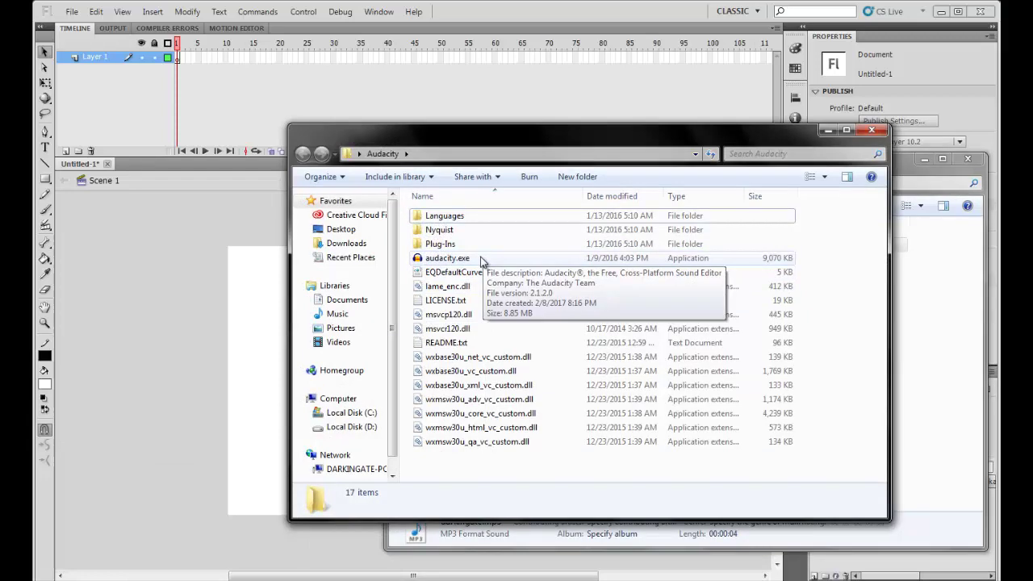
Step: Launch audacity.exe, allow it to run, and discard all old recovery projects
double_click(480, 258)
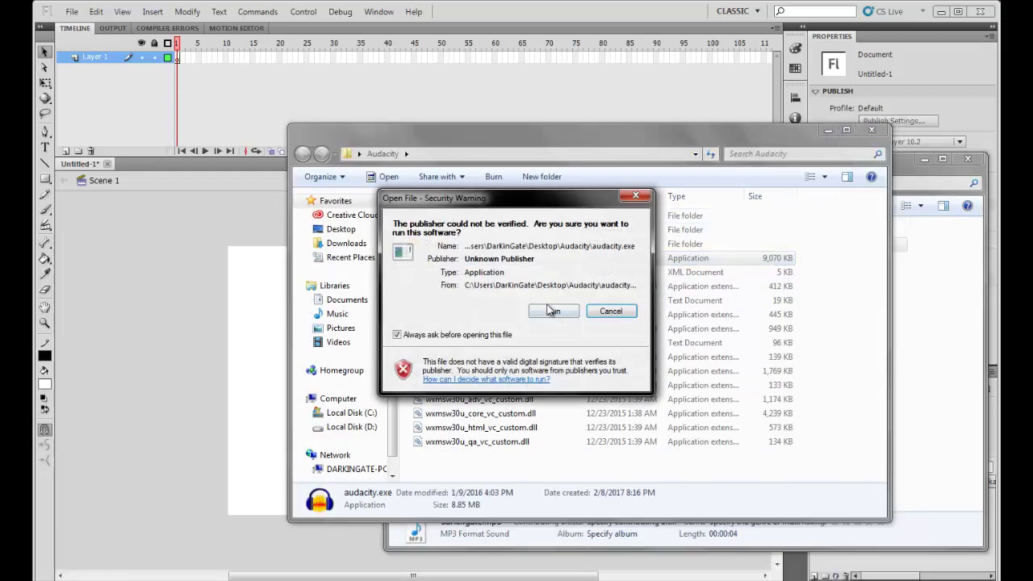
click(551, 311)
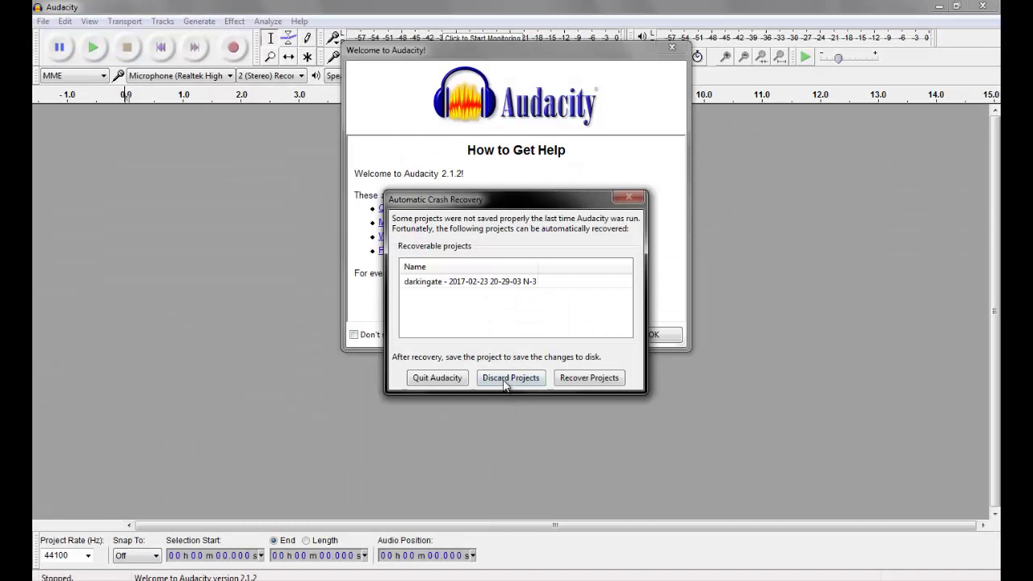
click(505, 378)
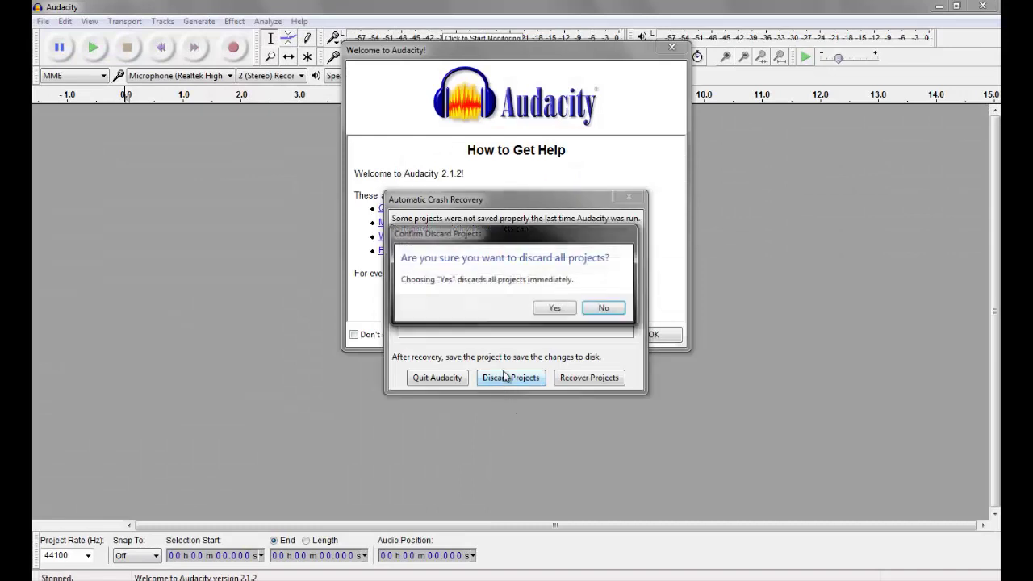
click(552, 308)
Step: Close Audacity's welcome message and import darkingate.mp3 as a track
click(653, 335)
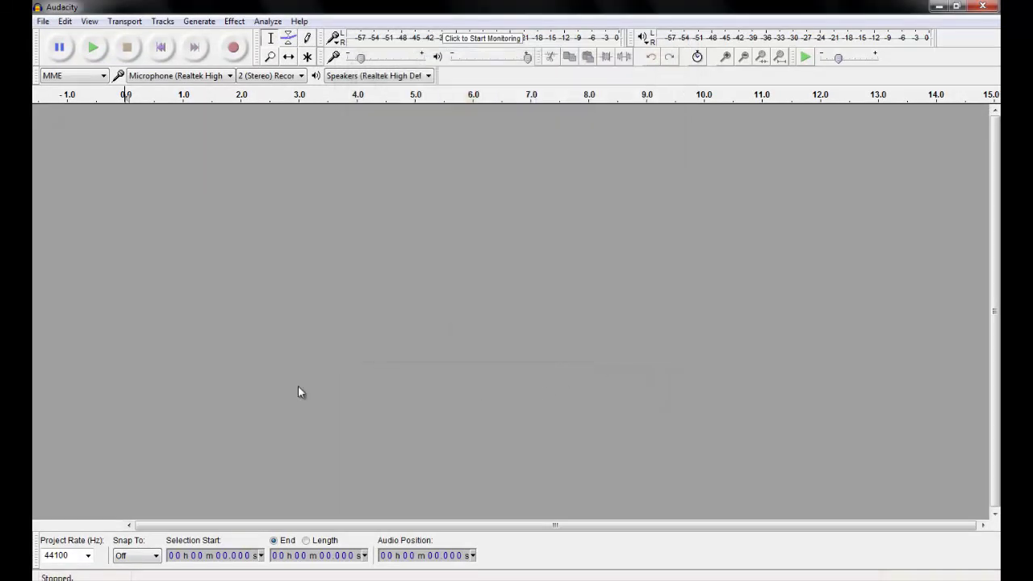
key(alt+Tab)
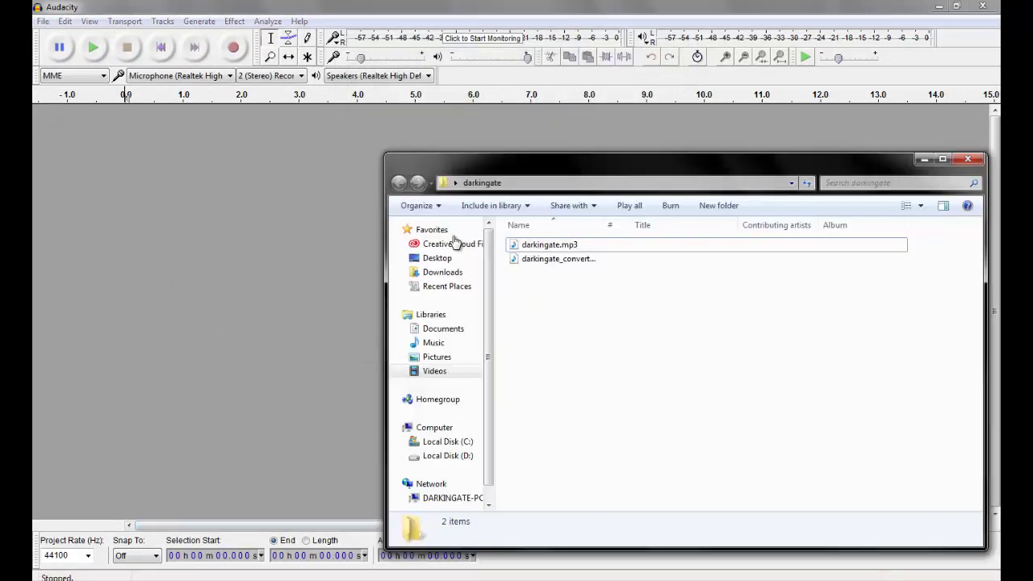
click(614, 247)
drag(616, 251, 202, 221)
click(924, 159)
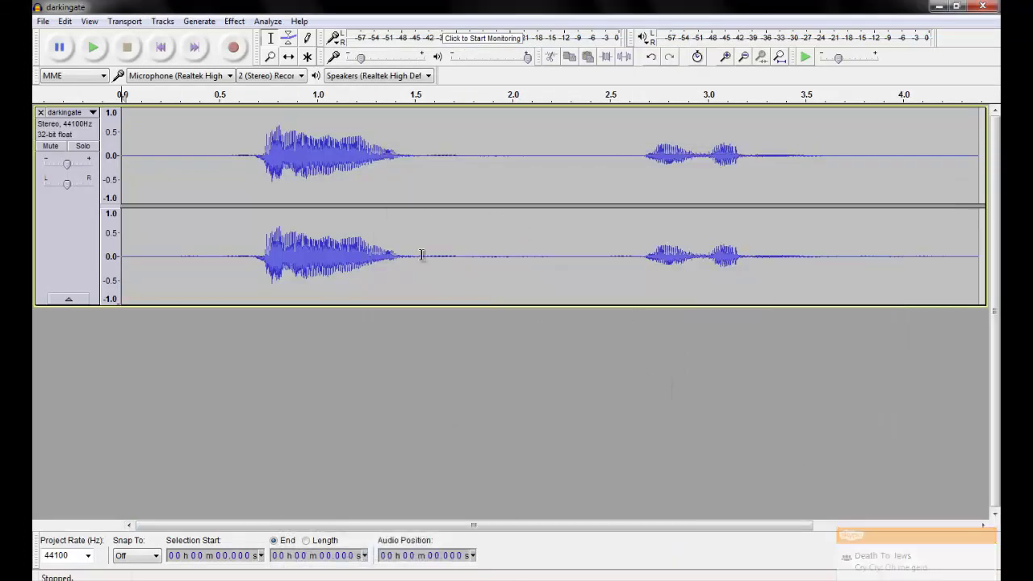
Step: Select the quiet gap from about 1.52 s to 2.53 s and play it back
drag(421, 218, 631, 229)
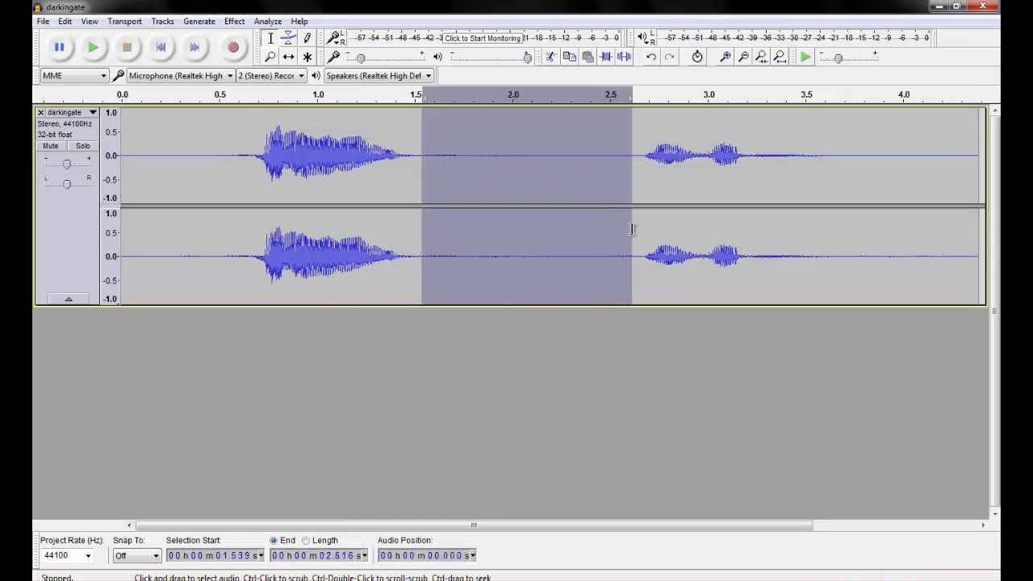
click(234, 21)
click(663, 360)
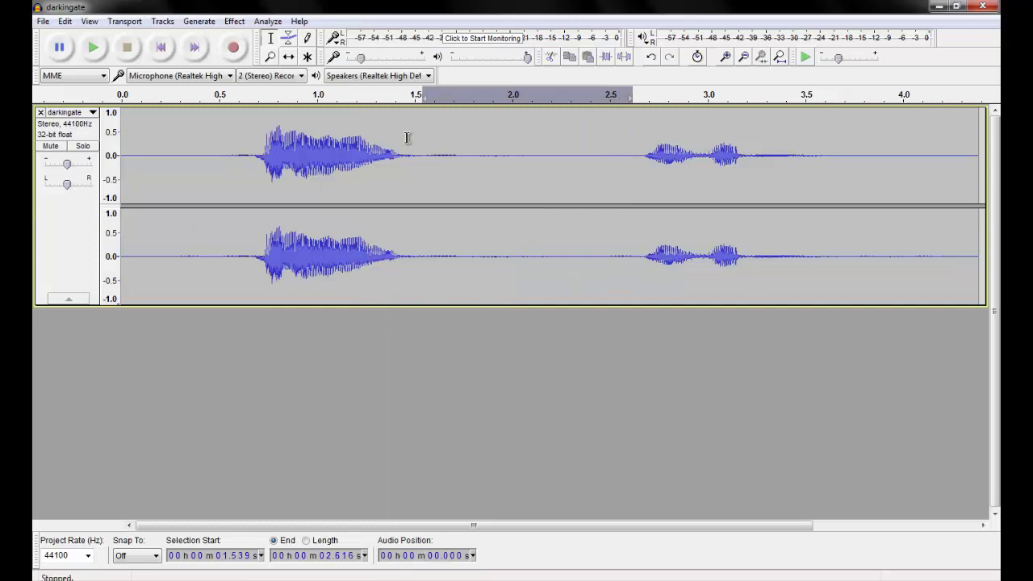
click(418, 186)
shift+click(634, 211)
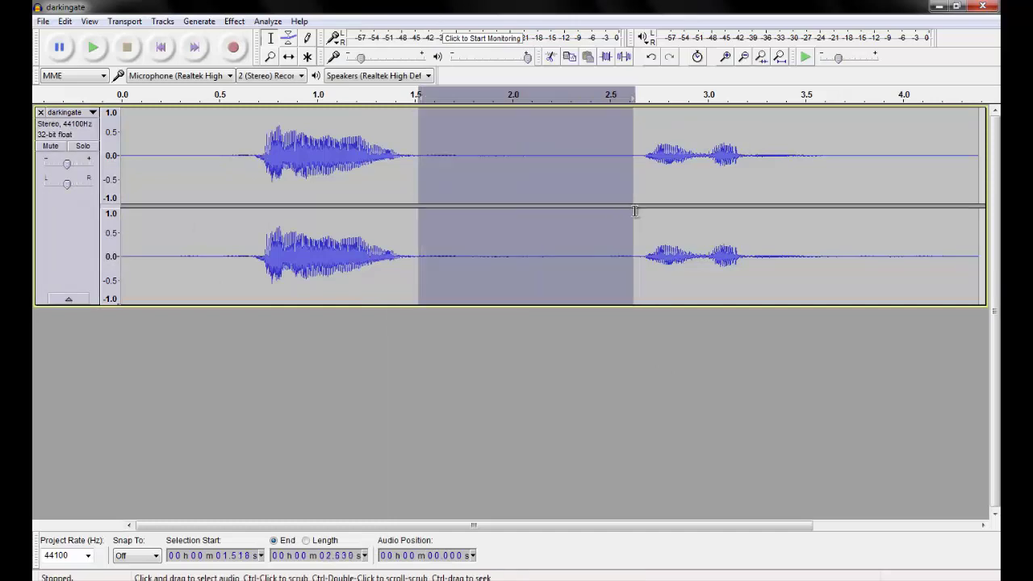
click(91, 49)
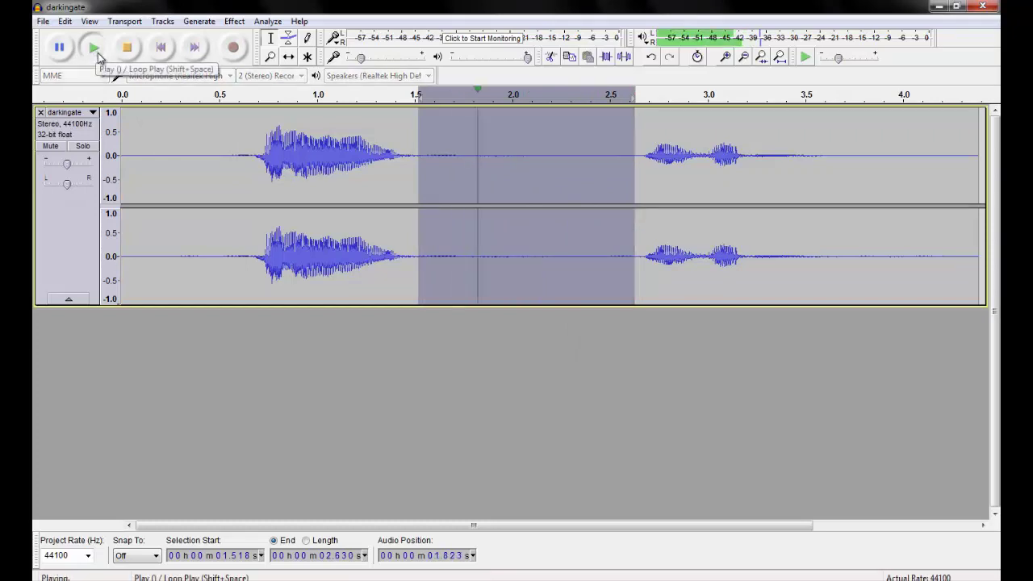
Step: Capture a noise profile from the selection with Effect > Noise Reduction
click(234, 21)
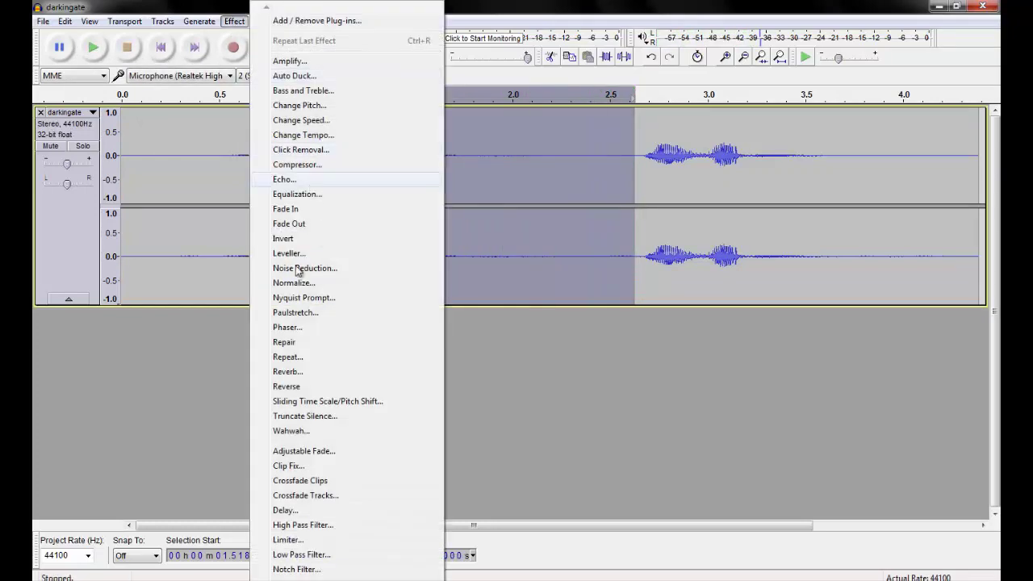
click(305, 268)
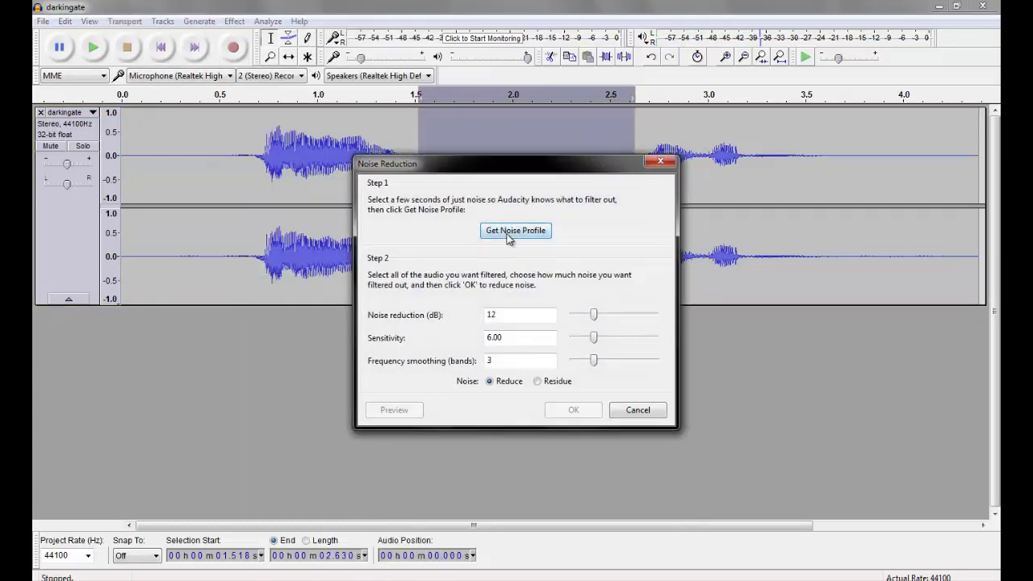
click(525, 231)
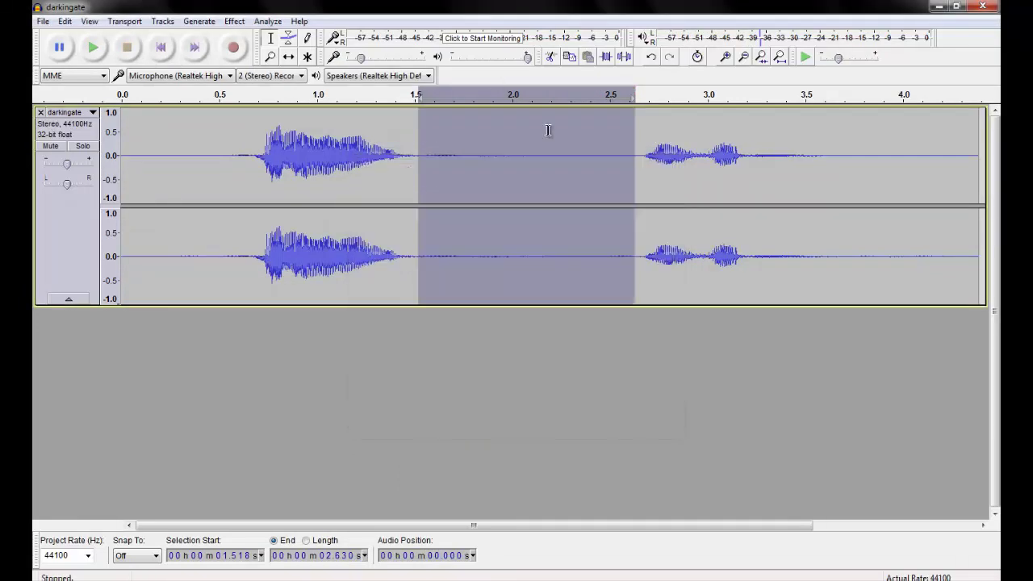
Step: Apply Noise Reduction (12 dB, sensitivity 6.00, smoothing 3 bands) to the whole darkingate track
drag(241, 185, 422, 211)
click(499, 212)
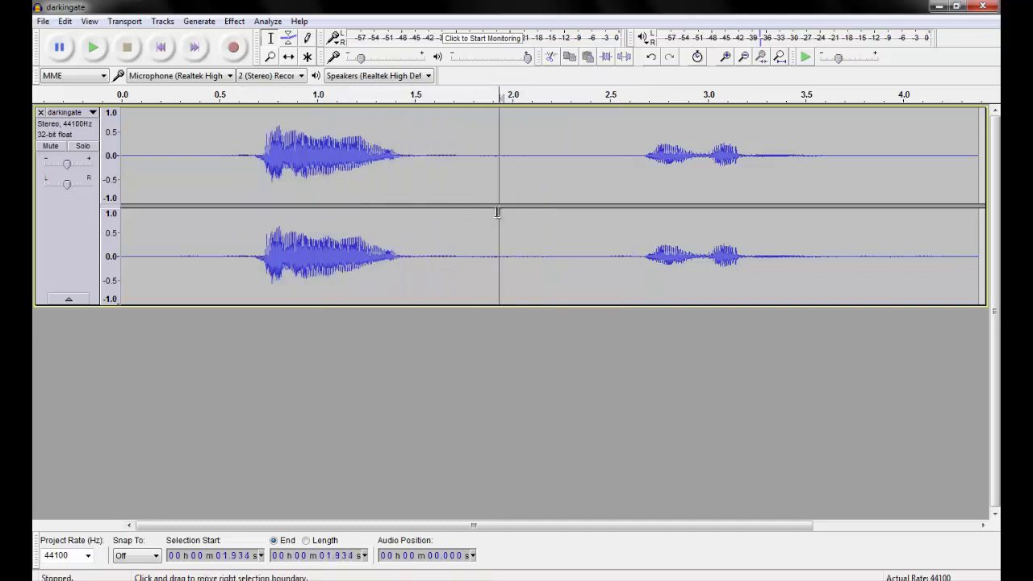
click(198, 21)
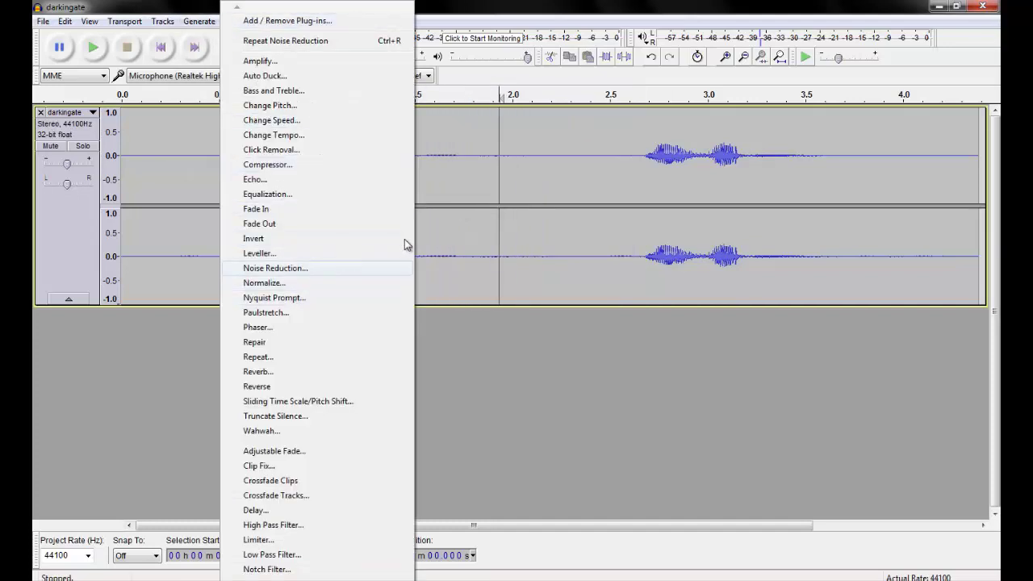
click(403, 239)
click(267, 21)
mouse_move(234, 21)
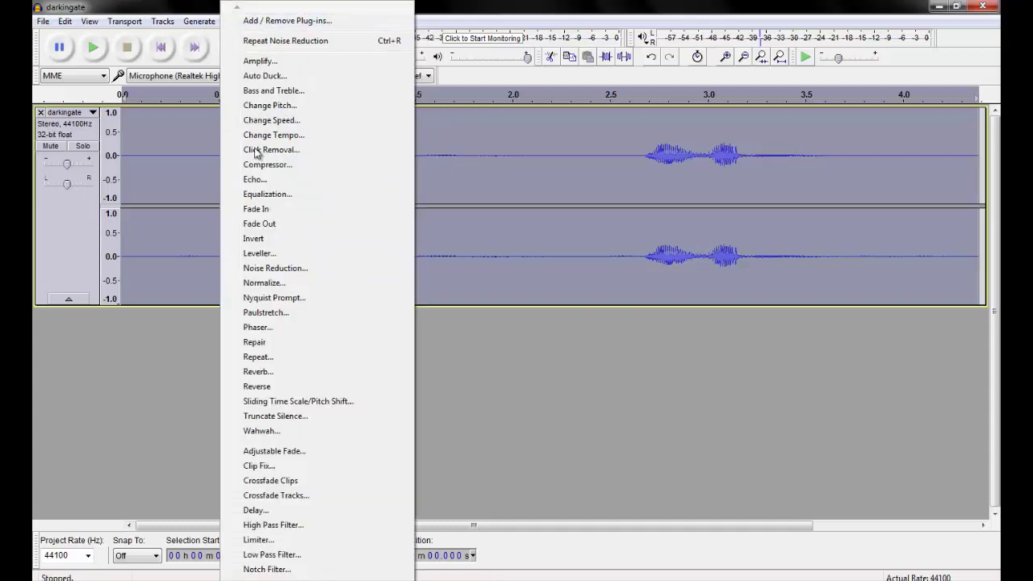
click(295, 268)
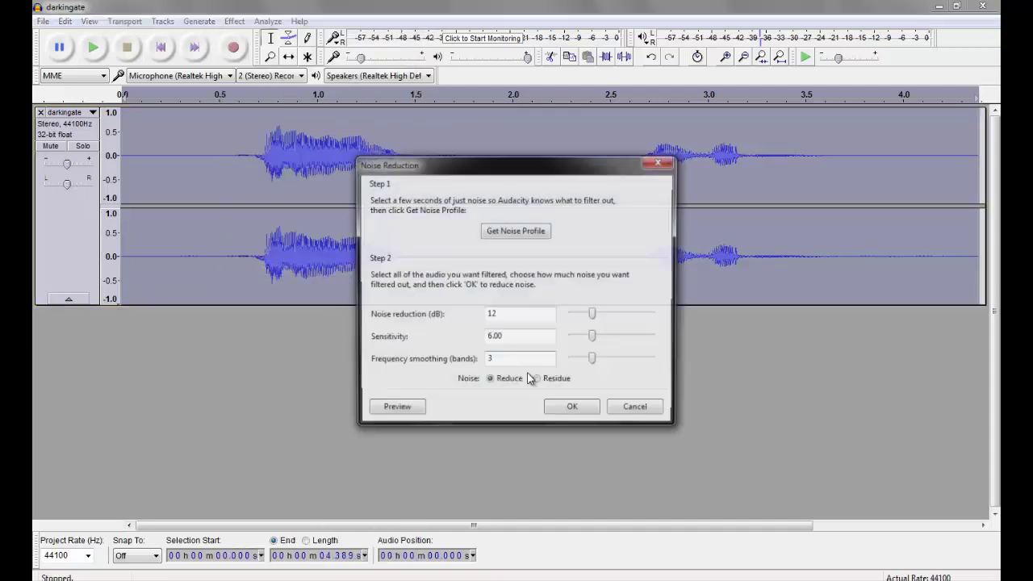
click(568, 410)
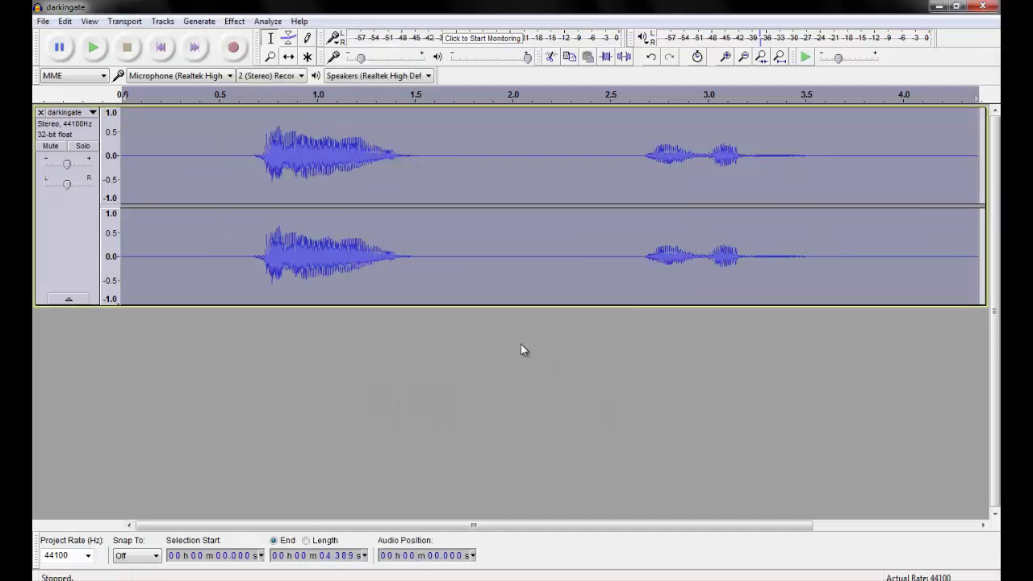
Step: Play the cleaned track from the beginning, stop it, and select the entire track
click(122, 251)
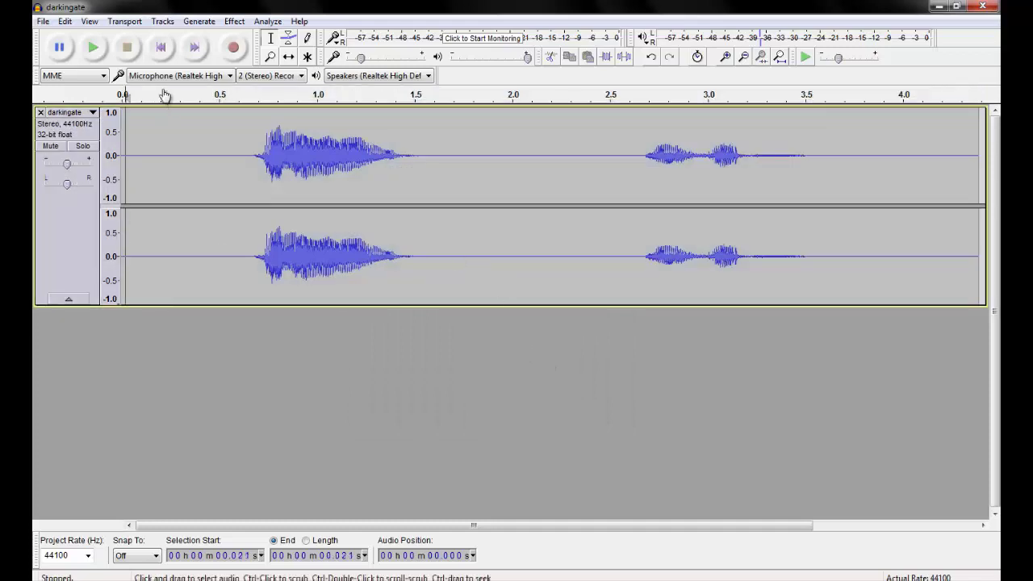
click(94, 52)
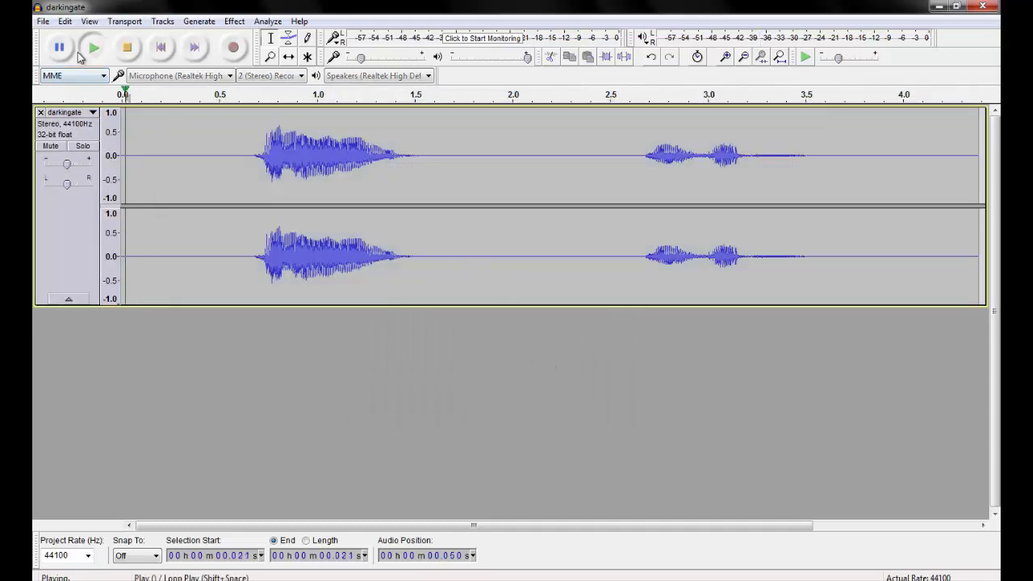
click(128, 48)
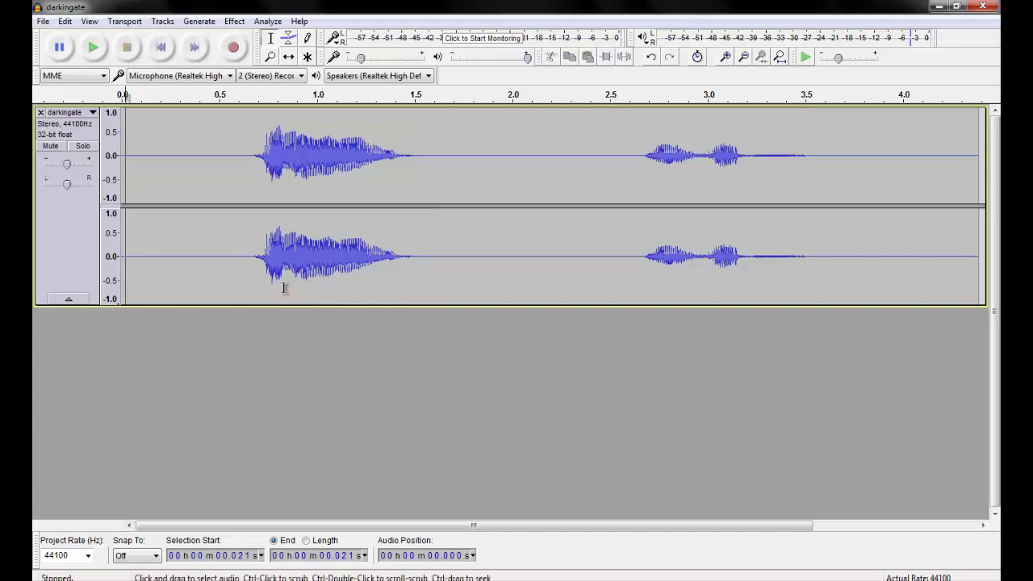
key(ctrl+a)
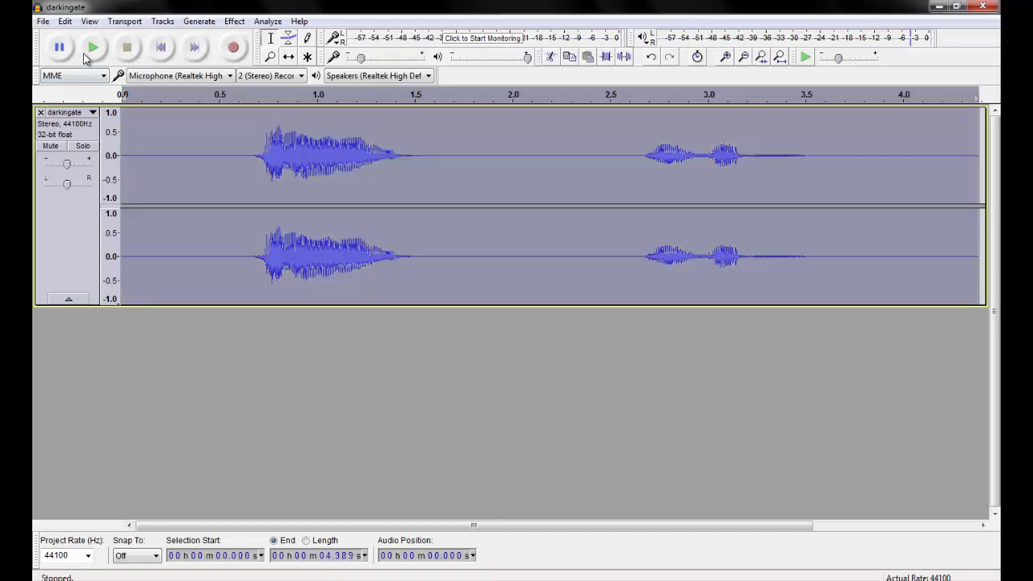
Step: Export the track via File > Export Audio as darkingate.wav, WAV (Microsoft) signed 16-bit PCM, accepting the metadata
click(43, 21)
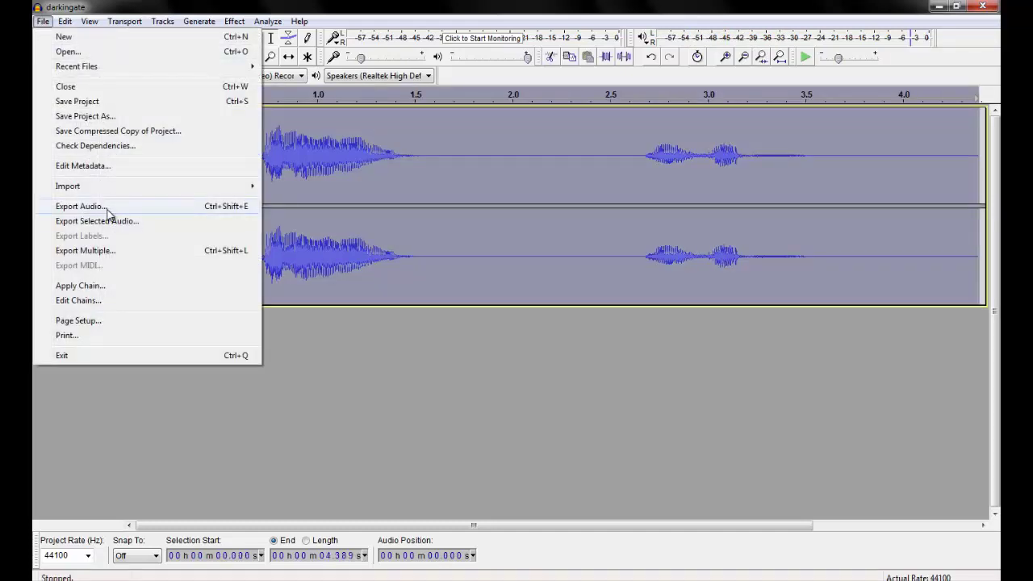
click(117, 208)
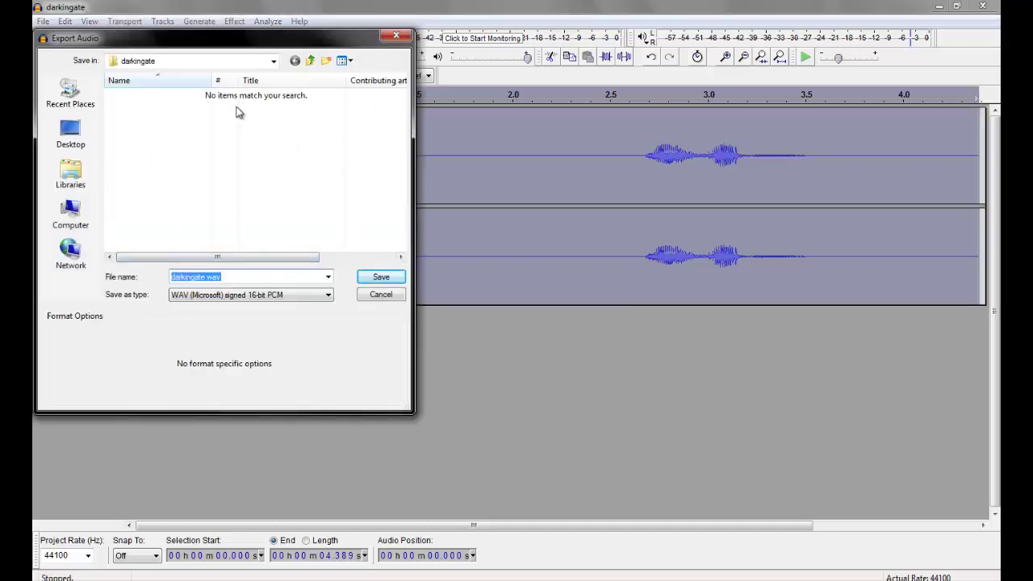
click(321, 294)
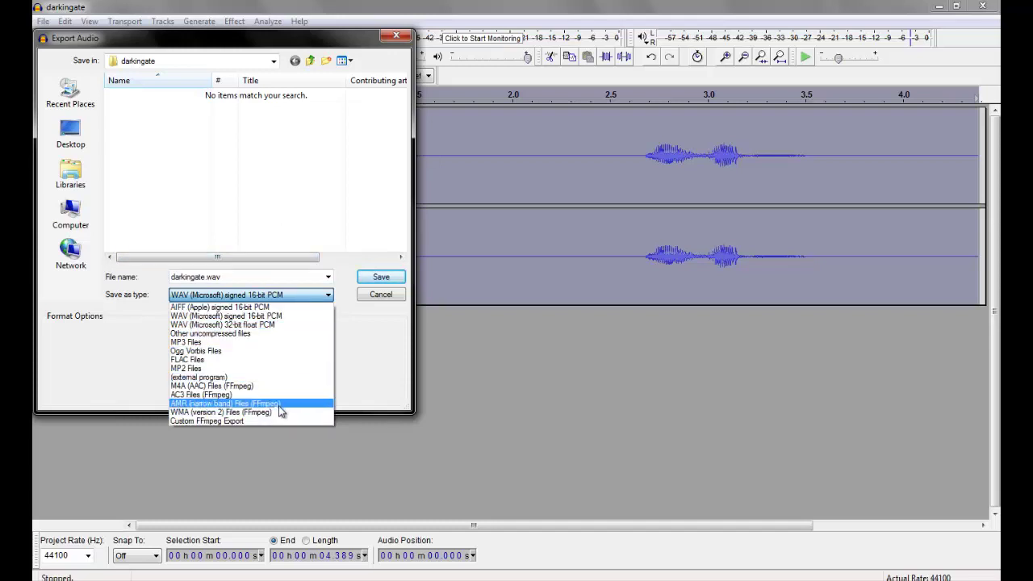
click(281, 309)
click(278, 295)
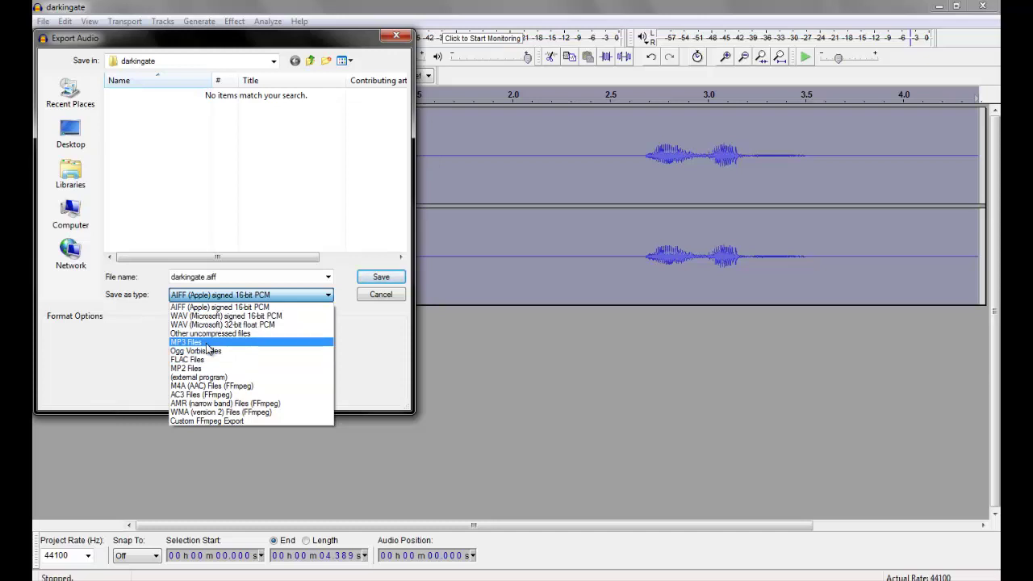
click(207, 343)
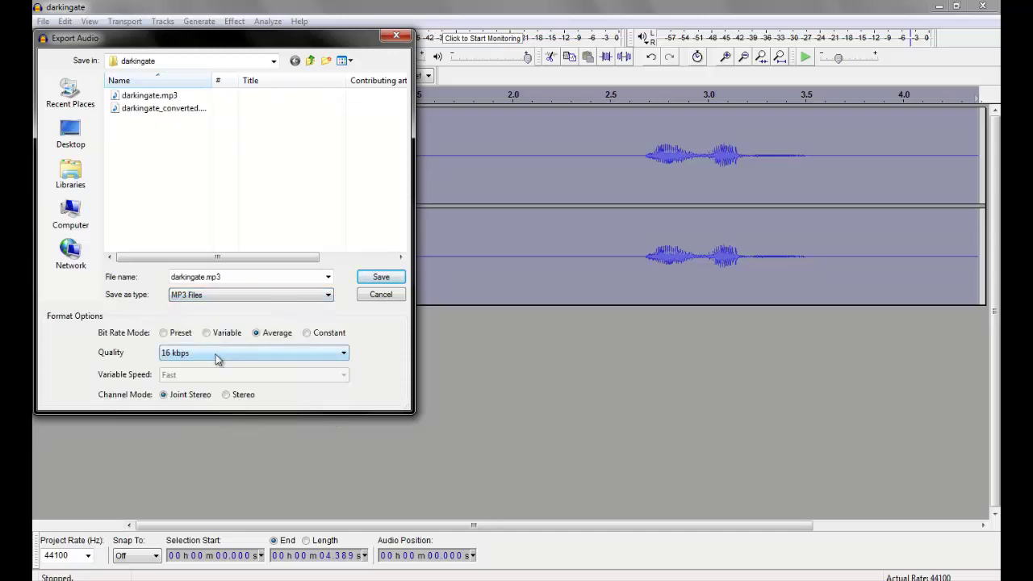
click(237, 295)
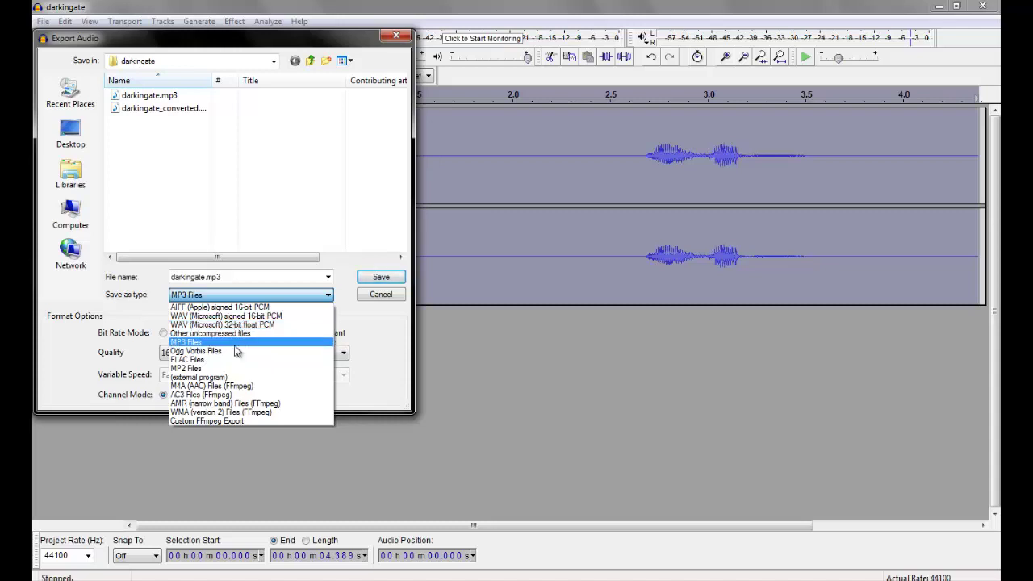
click(287, 317)
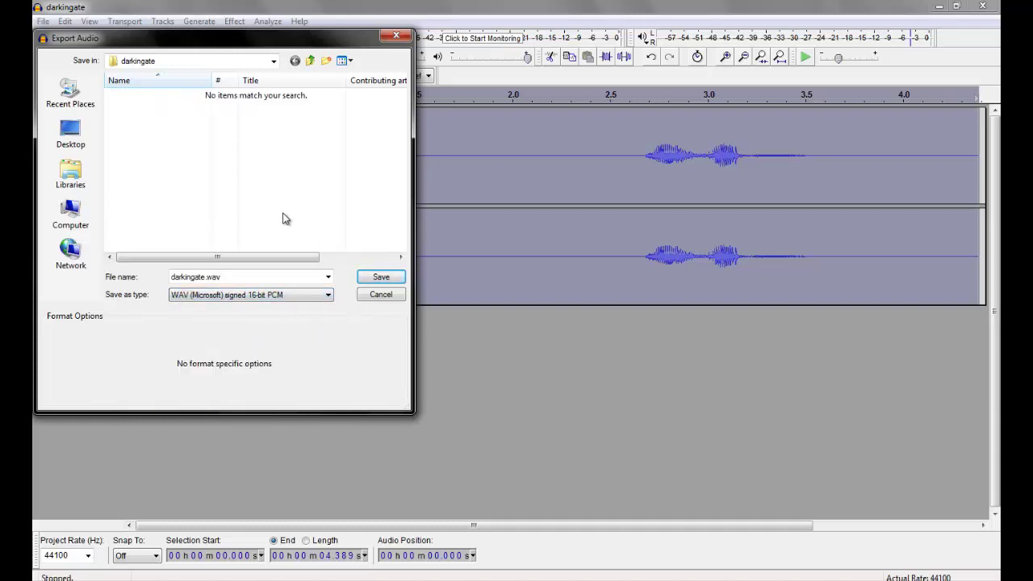
click(377, 279)
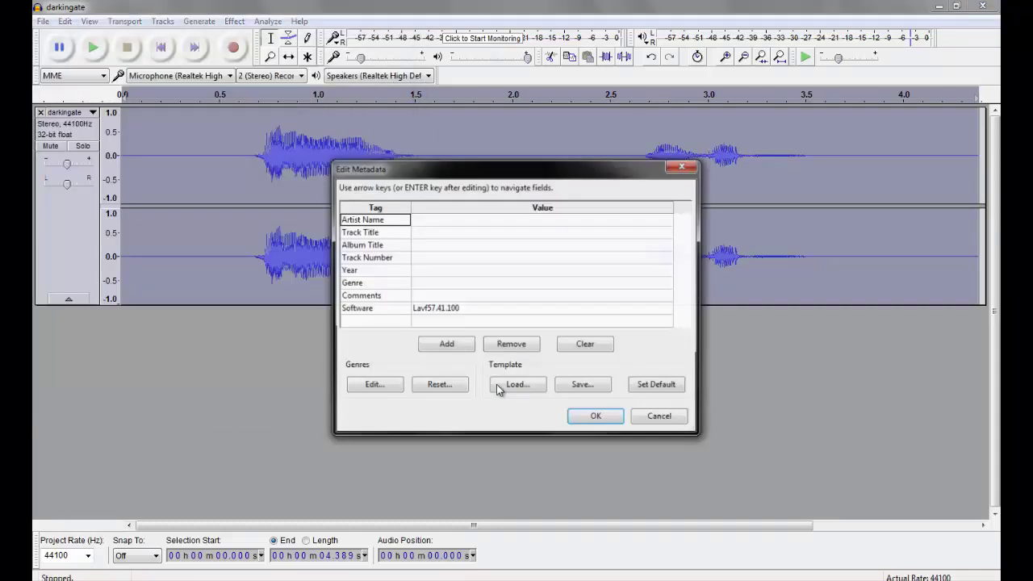
click(596, 418)
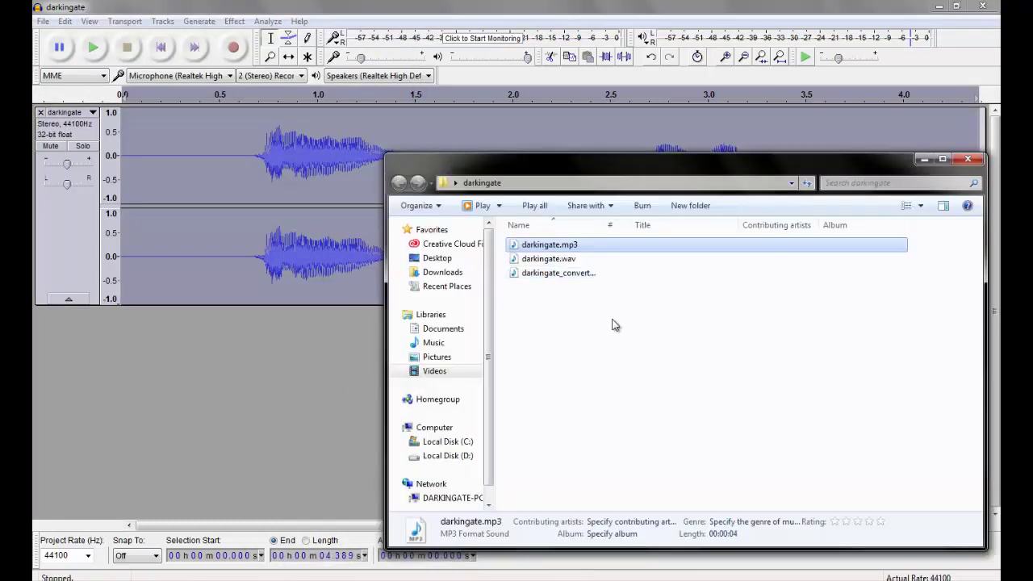
Step: Import darkingate.wav from Explorer into the Untitled-1 library
click(565, 260)
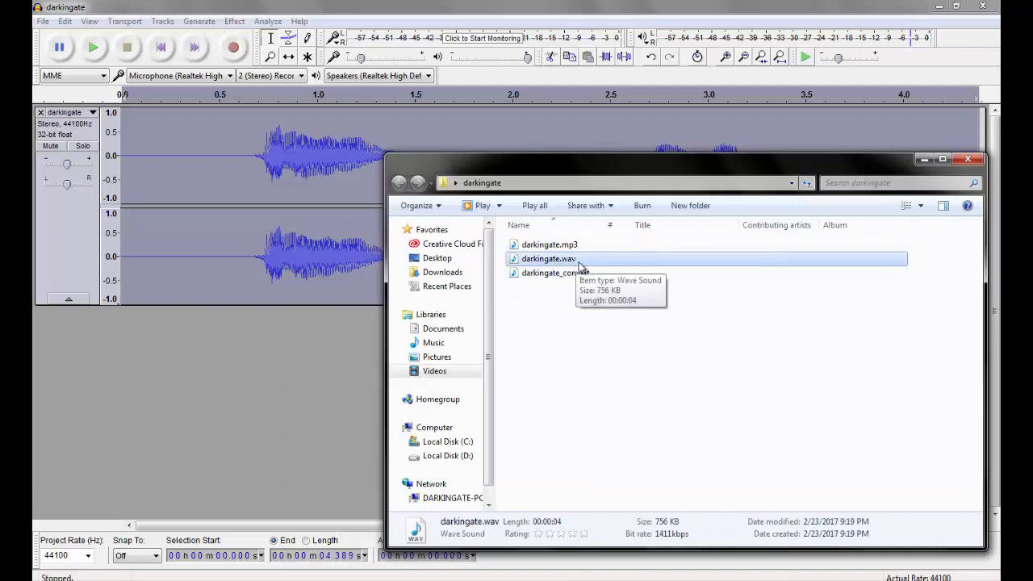
drag(578, 264, 897, 518)
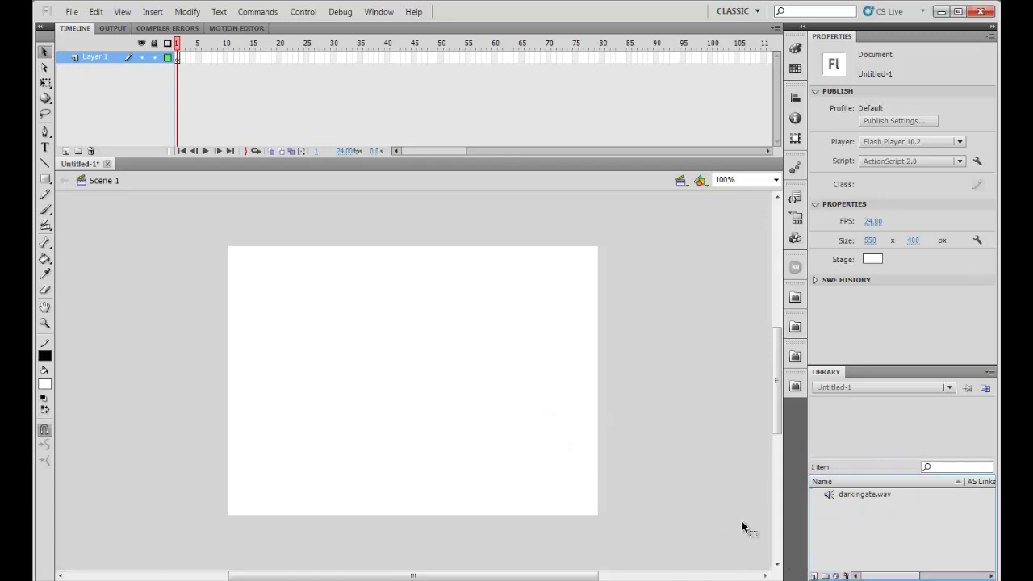
drag(868, 495, 179, 62)
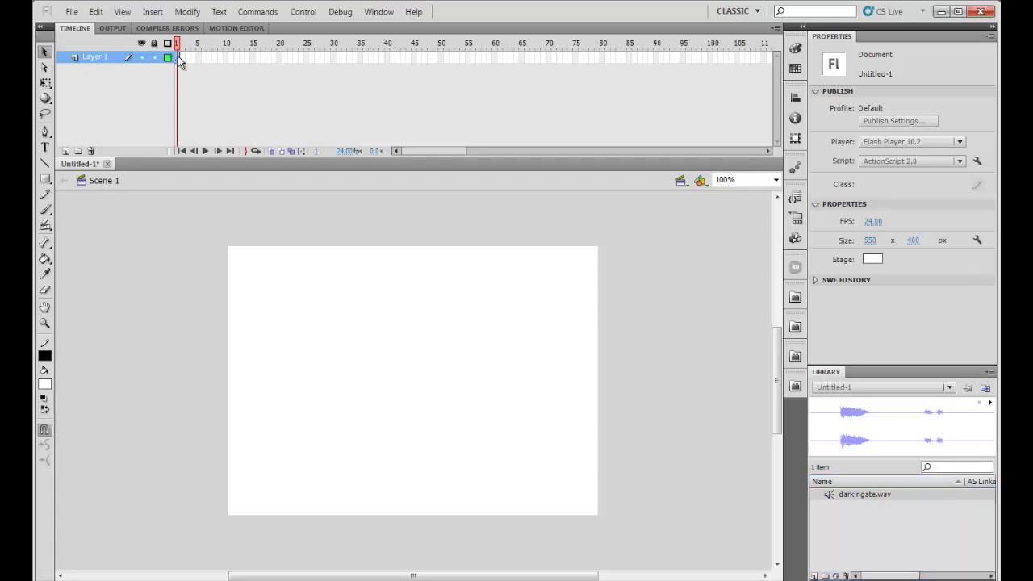
Step: Assign darkingate.wav to frame 1 of Layer 1 and test the movie
click(178, 59)
click(902, 164)
click(903, 163)
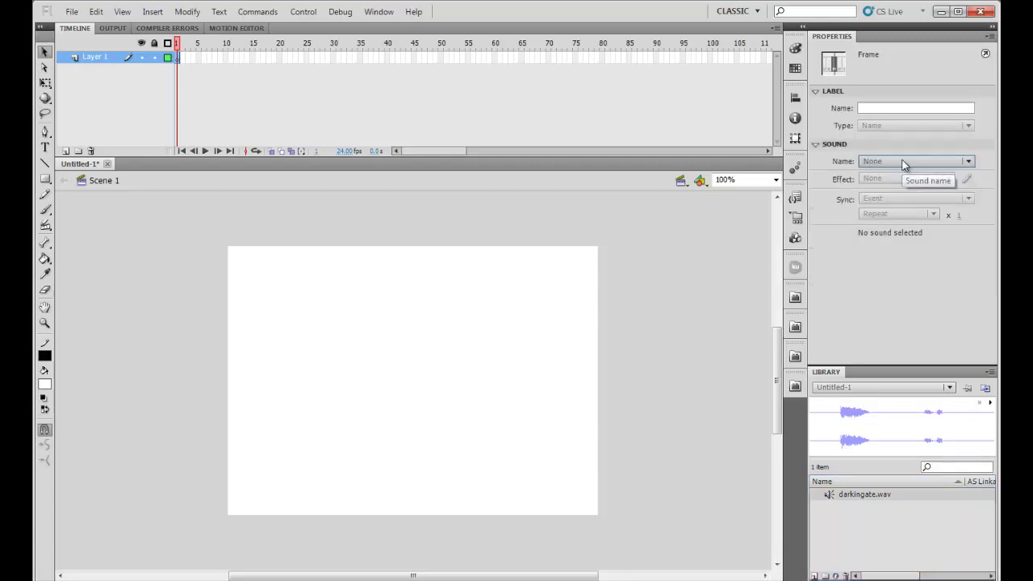
click(904, 164)
click(905, 192)
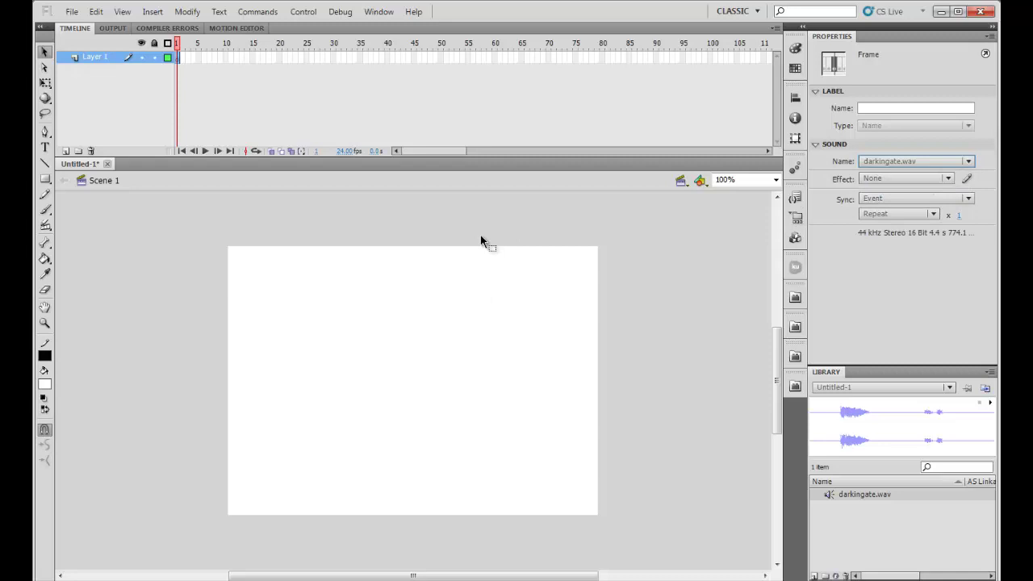
key(ctrl+Return)
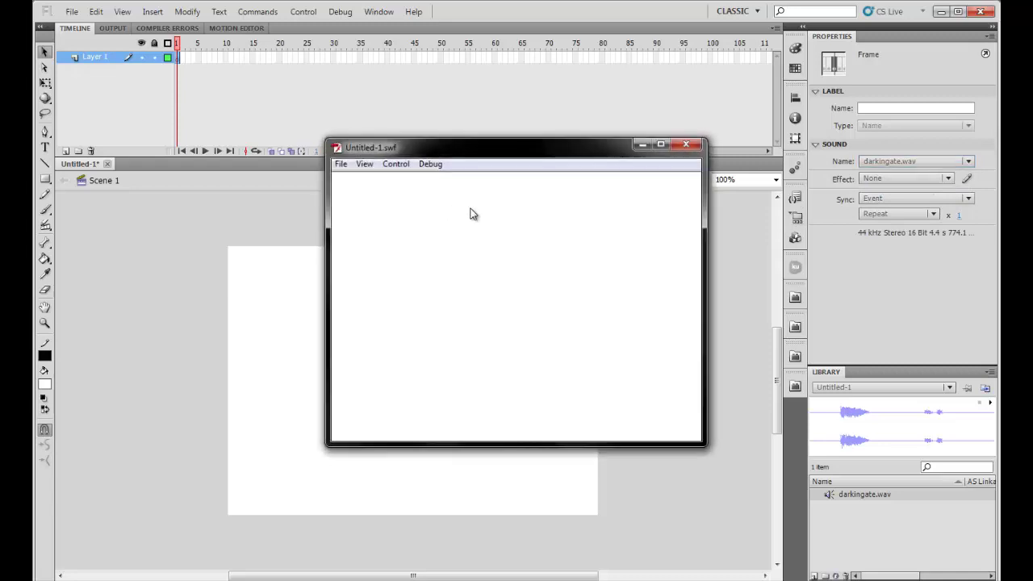
click(686, 144)
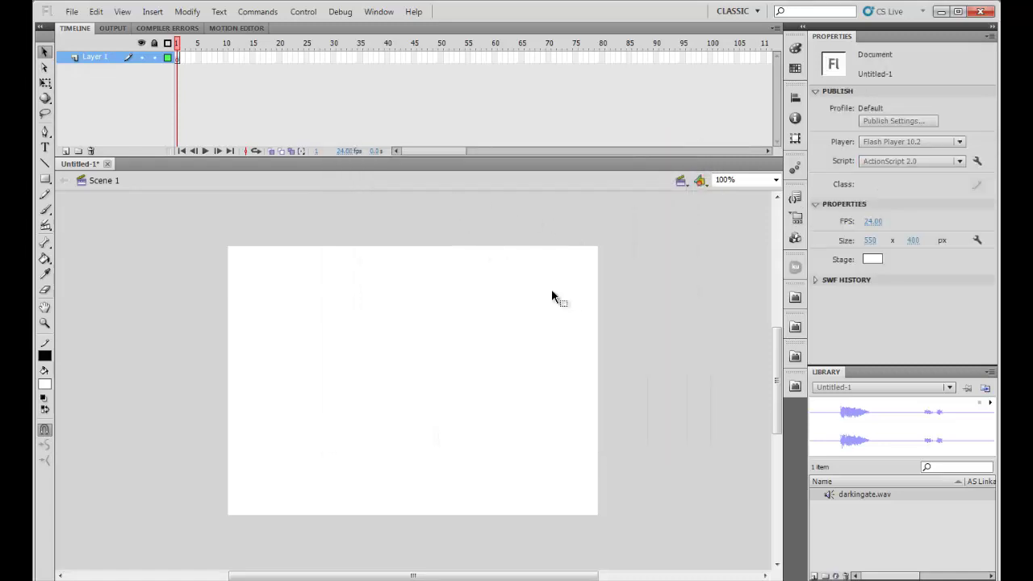
Step: Set frame 1's sound back to None and delete darkingate.wav from the library
click(178, 57)
click(884, 162)
click(883, 178)
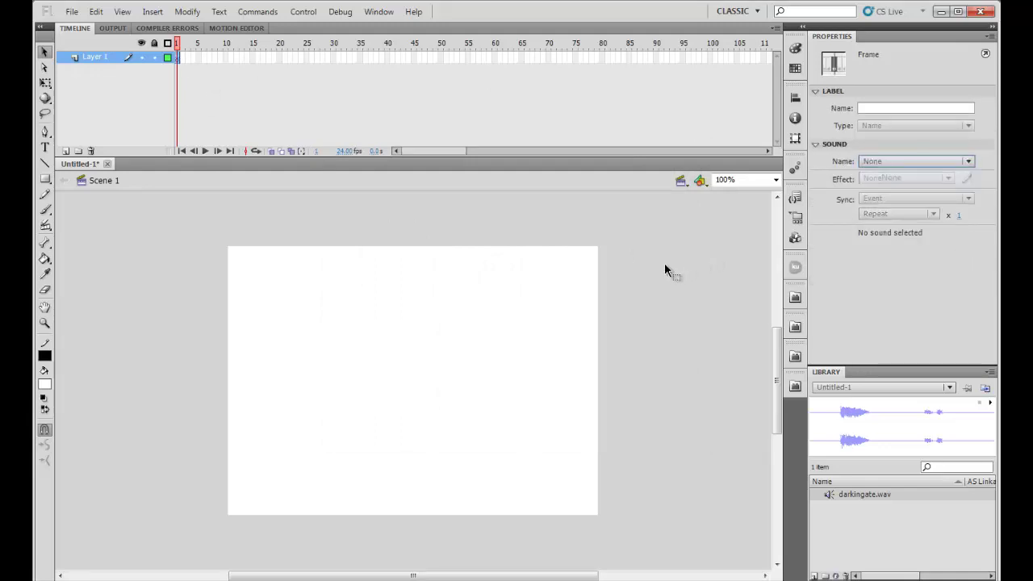
click(666, 268)
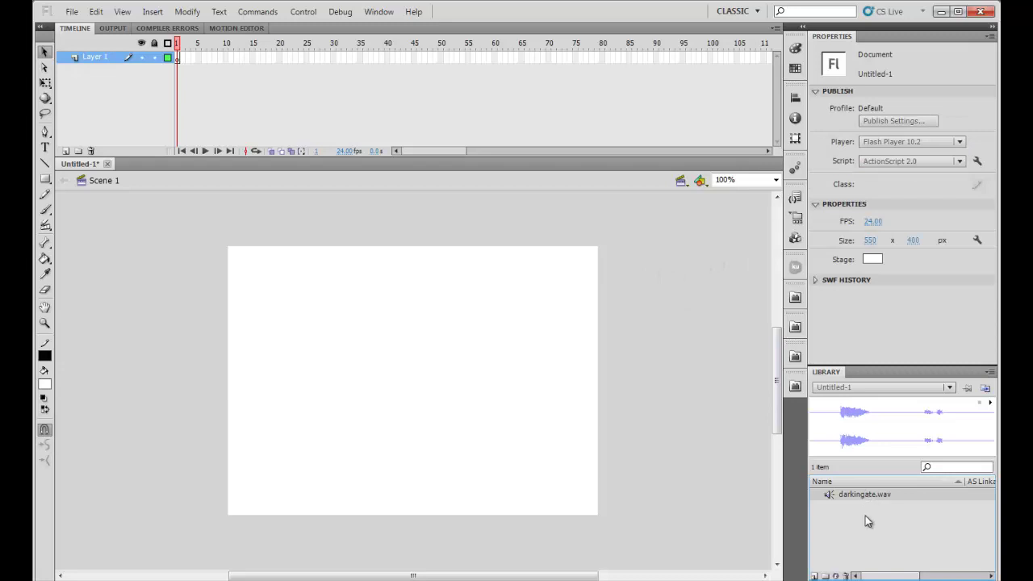
key(Delete)
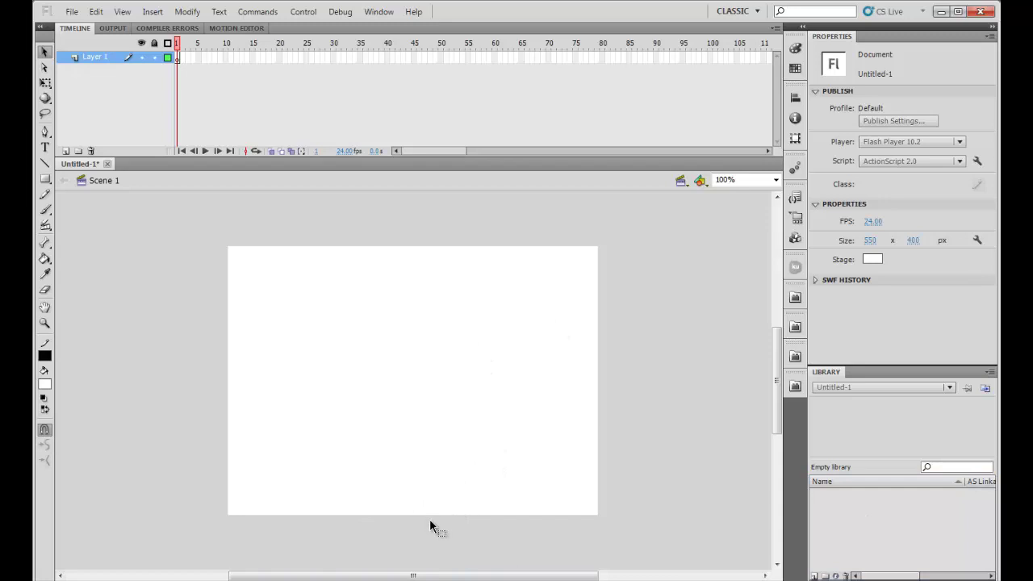
Step: Open darkingate.mp3 in Format Factory from its right-click menu
click(384, 578)
click(627, 315)
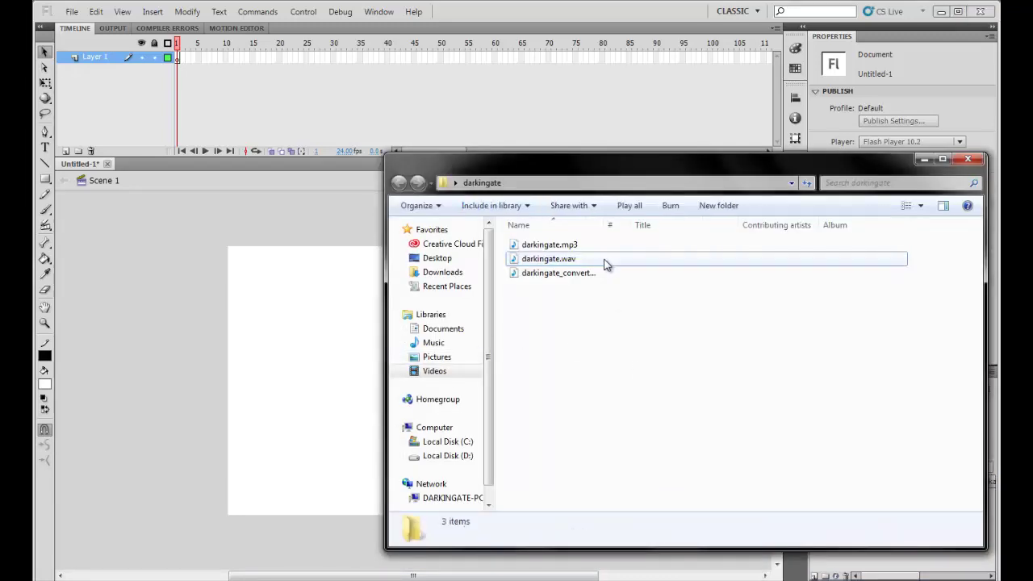
click(602, 261)
click(586, 246)
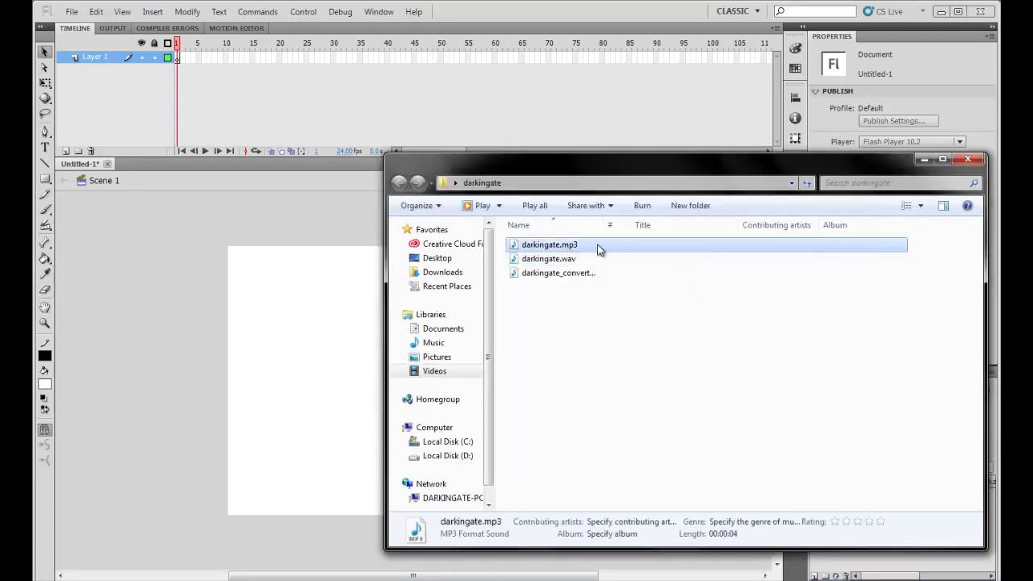
right_click(589, 247)
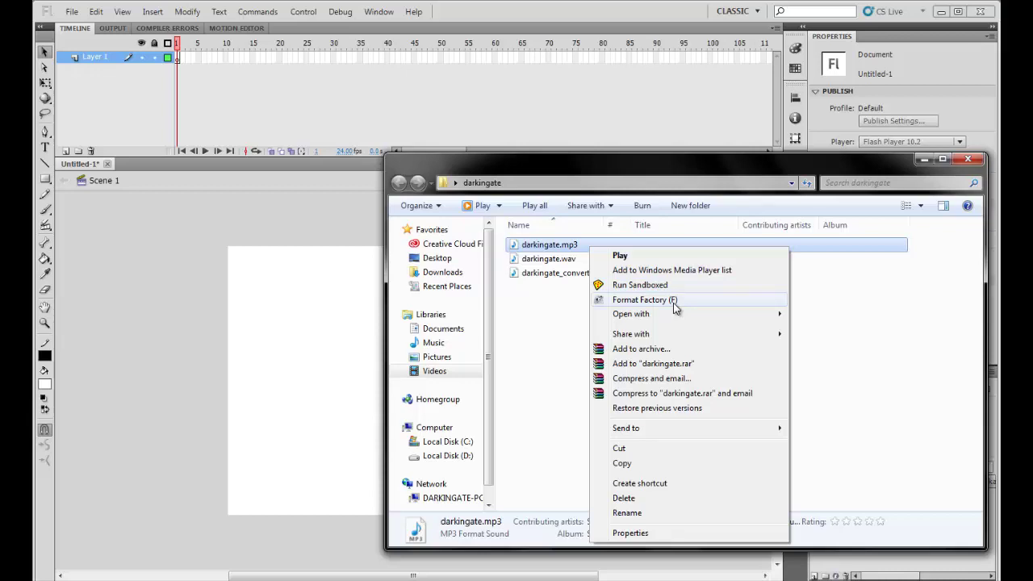
click(674, 301)
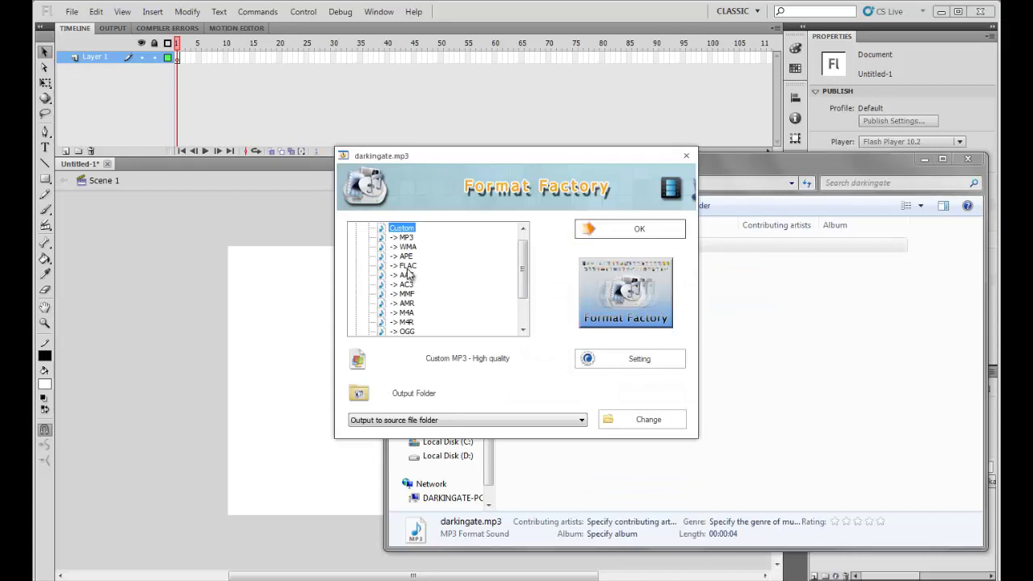
Step: Choose WAV as the output format, with the Desktop darkingate folder as destination
scroll(521, 266, up, 1)
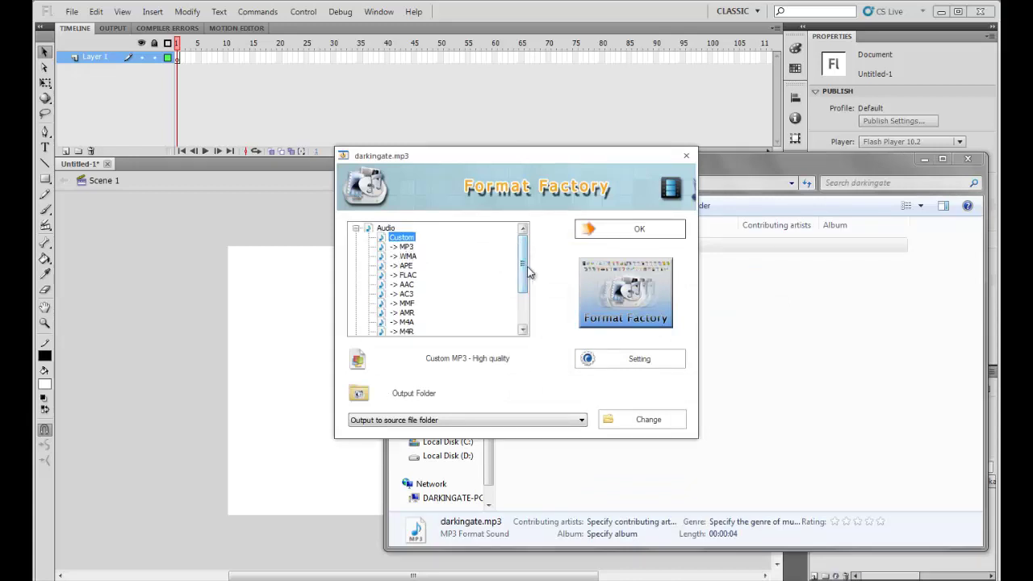
drag(523, 273, 522, 315)
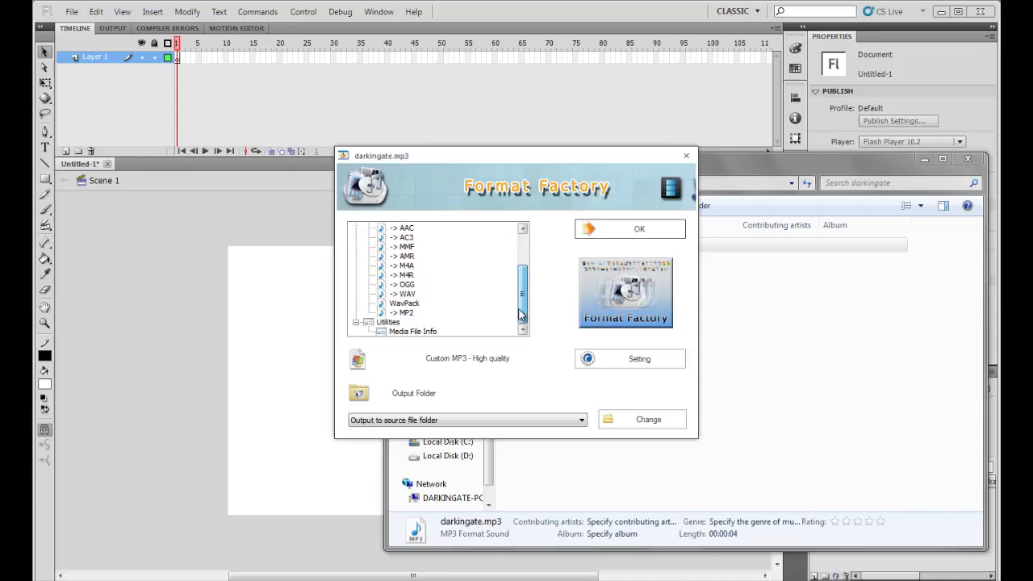
click(407, 294)
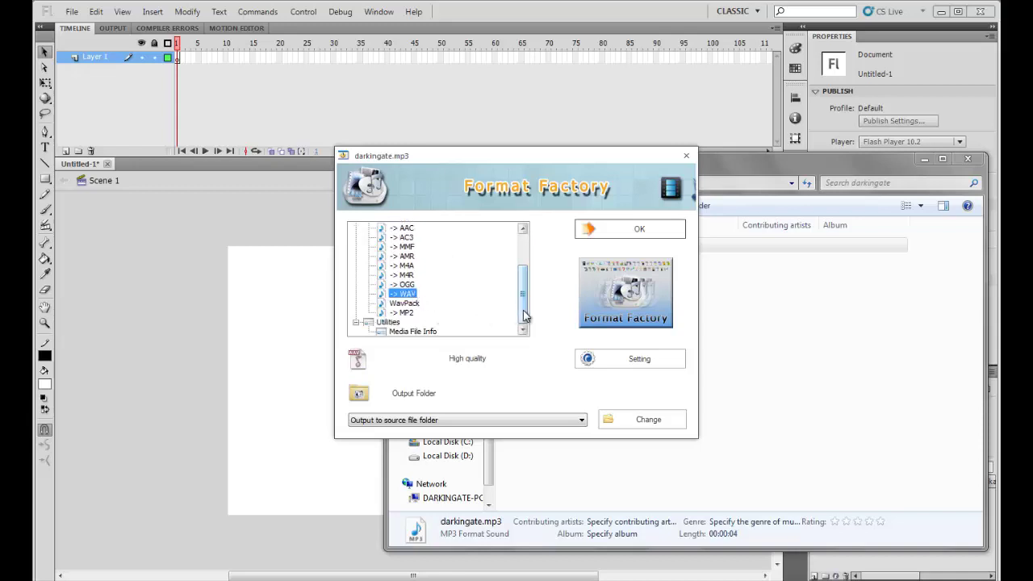
scroll(523, 311, up, 2)
scroll(523, 311, down, 2)
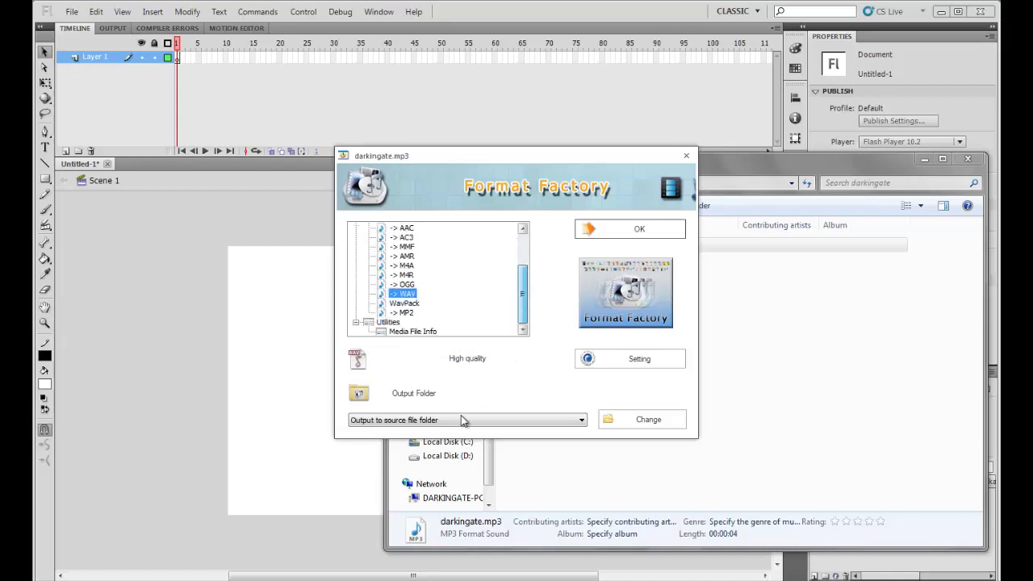
click(462, 420)
click(452, 433)
click(404, 294)
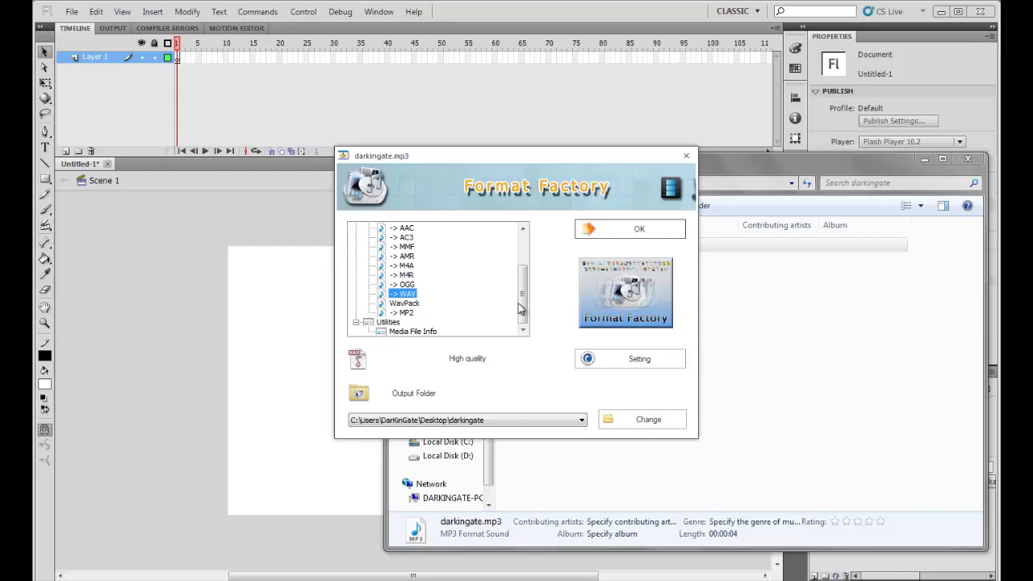
scroll(525, 266, up, 3)
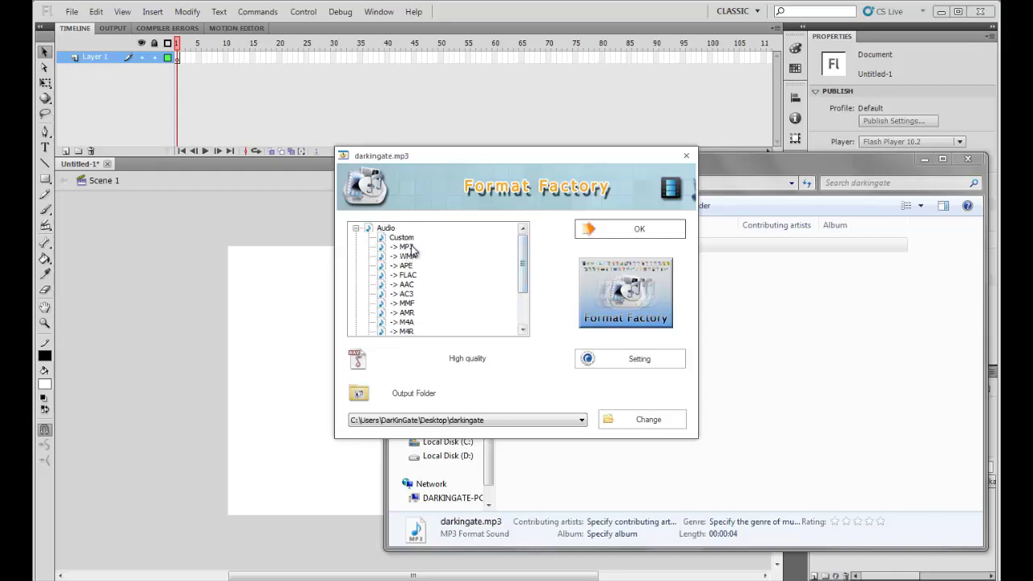
Step: Run the MP3-to-WAV conversion, then close Format Factory
click(639, 228)
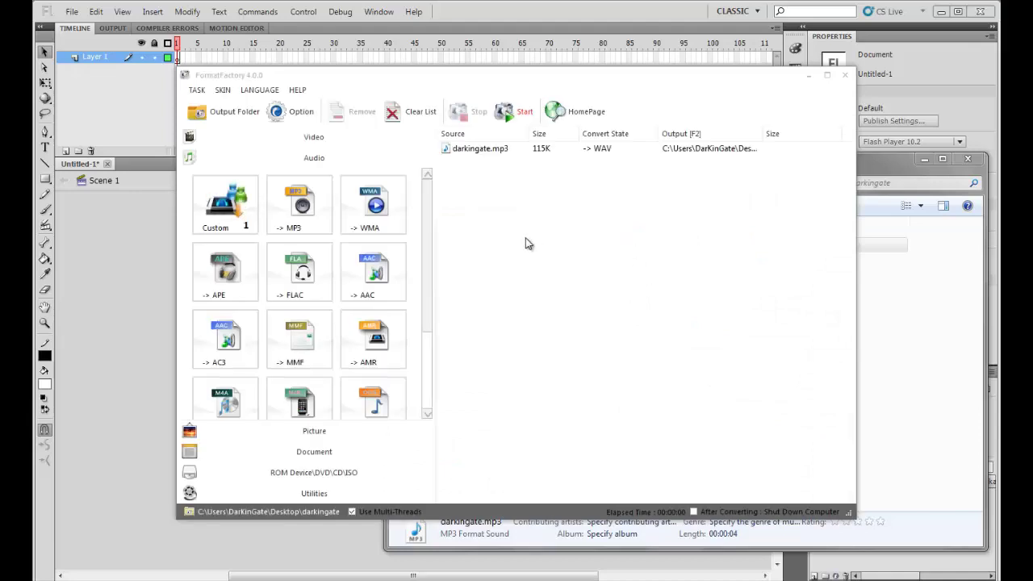
click(501, 116)
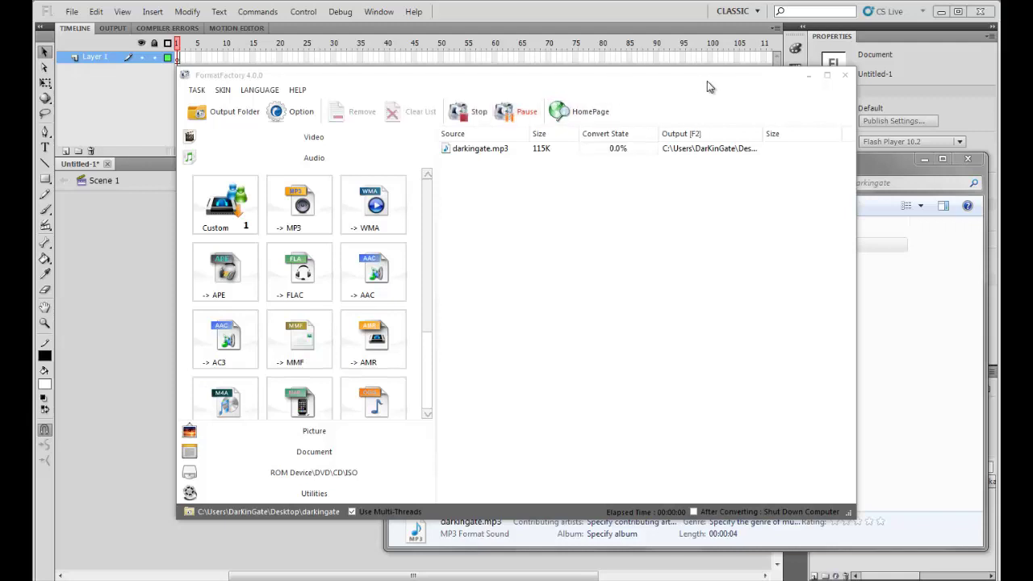
click(843, 77)
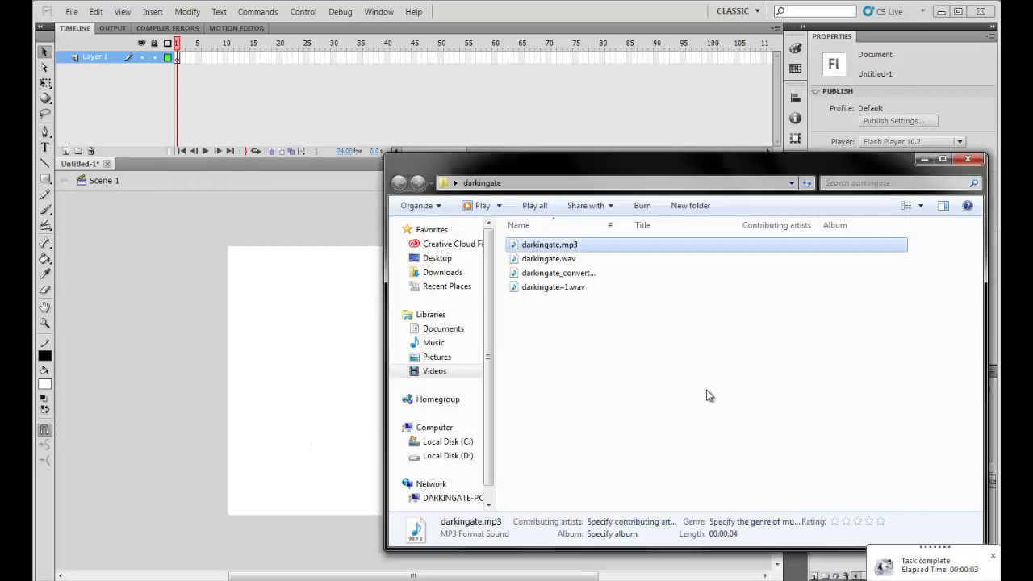
Step: Import the converted darkingate~1.wav from Explorer into Flash's library
click(707, 394)
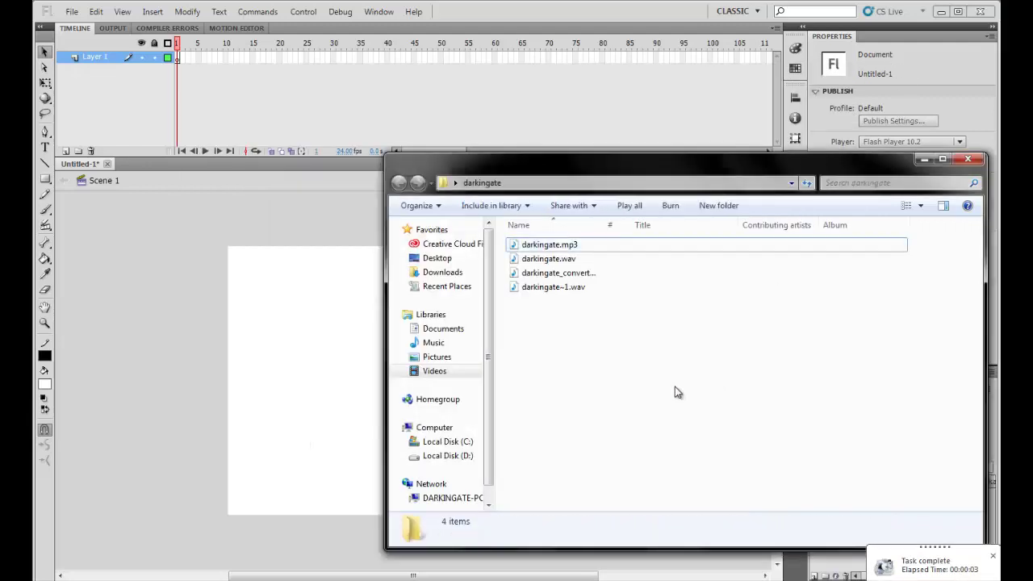
click(574, 291)
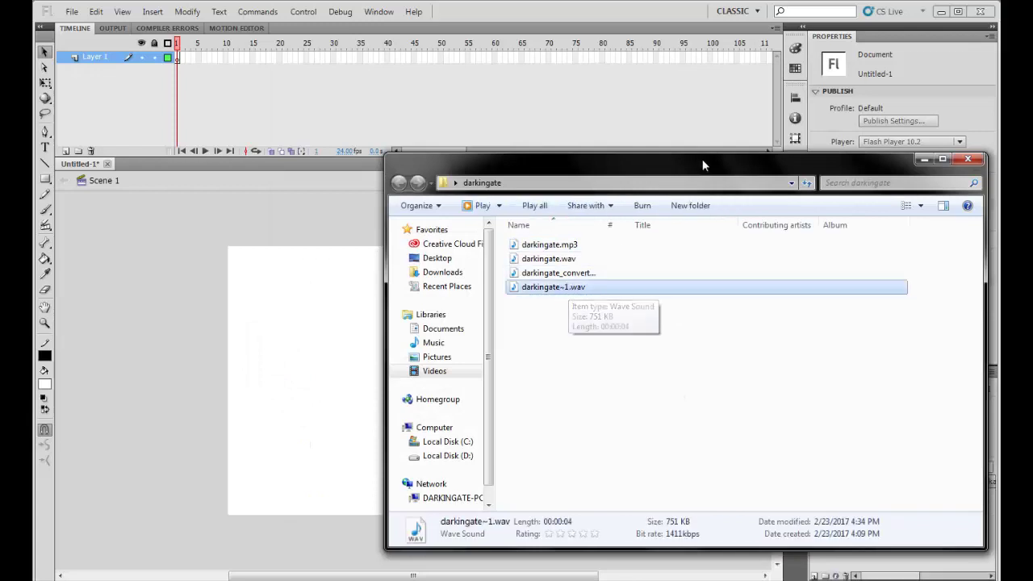
drag(702, 159, 436, 121)
drag(298, 253, 904, 525)
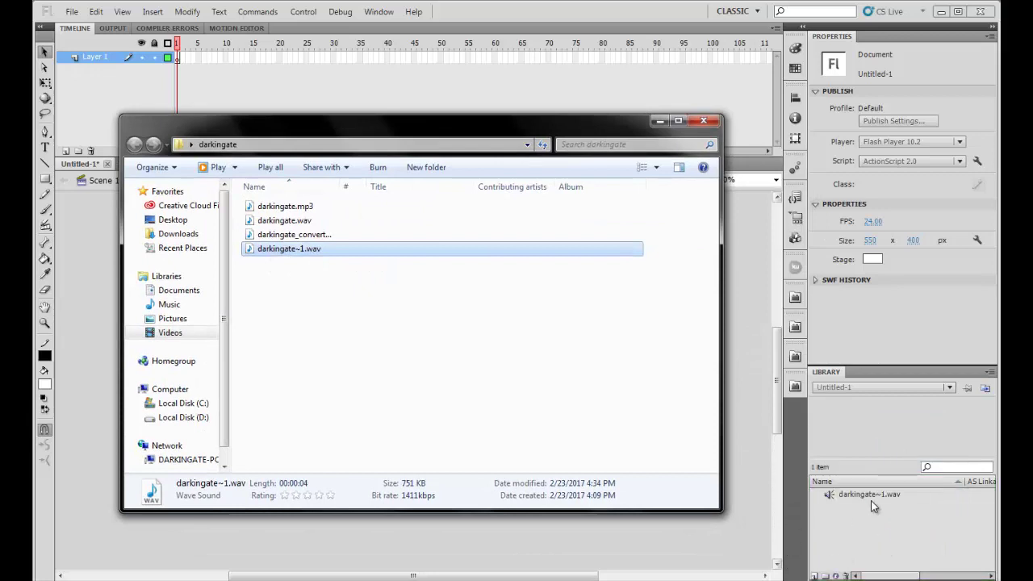
Step: Attach darkingate~1.wav to frame 1 of Layer 1 and test the movie
click(876, 496)
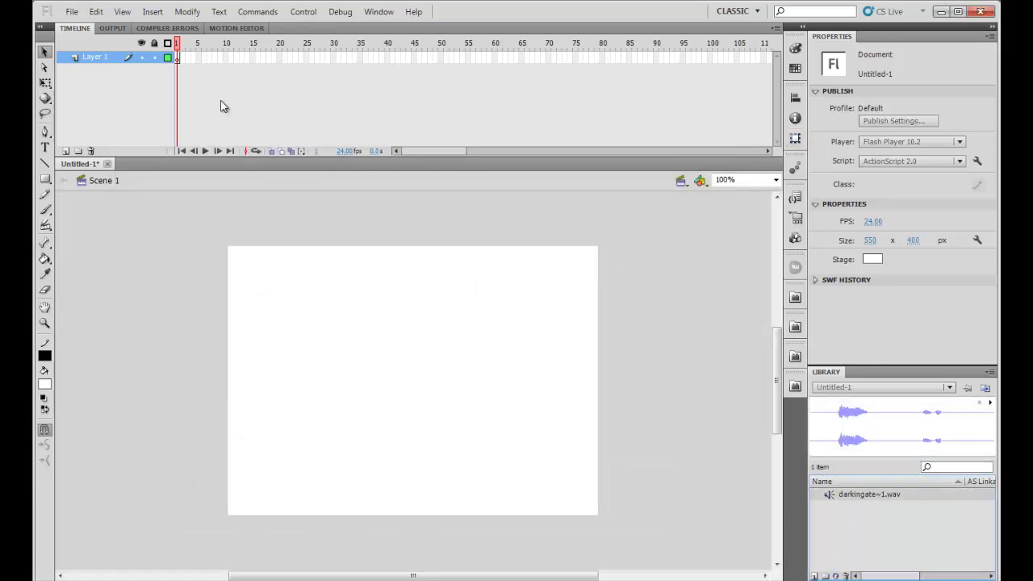
click(180, 60)
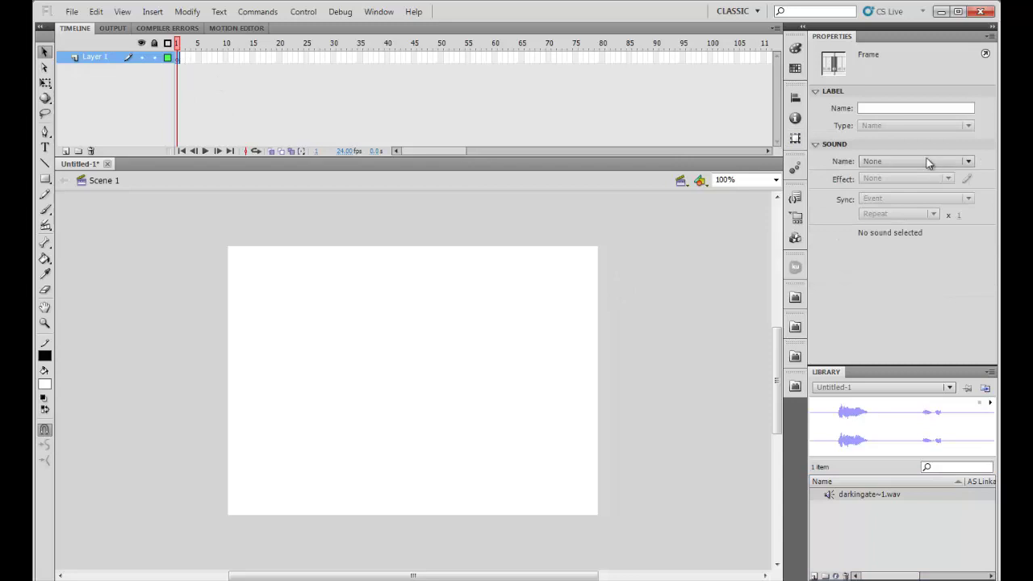
click(928, 163)
click(918, 193)
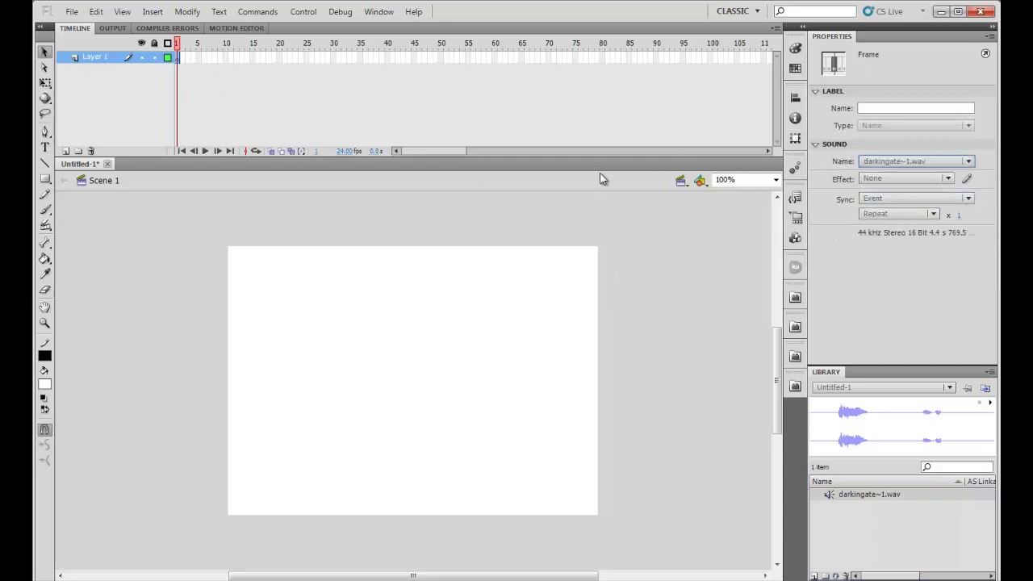
key(ctrl+Return)
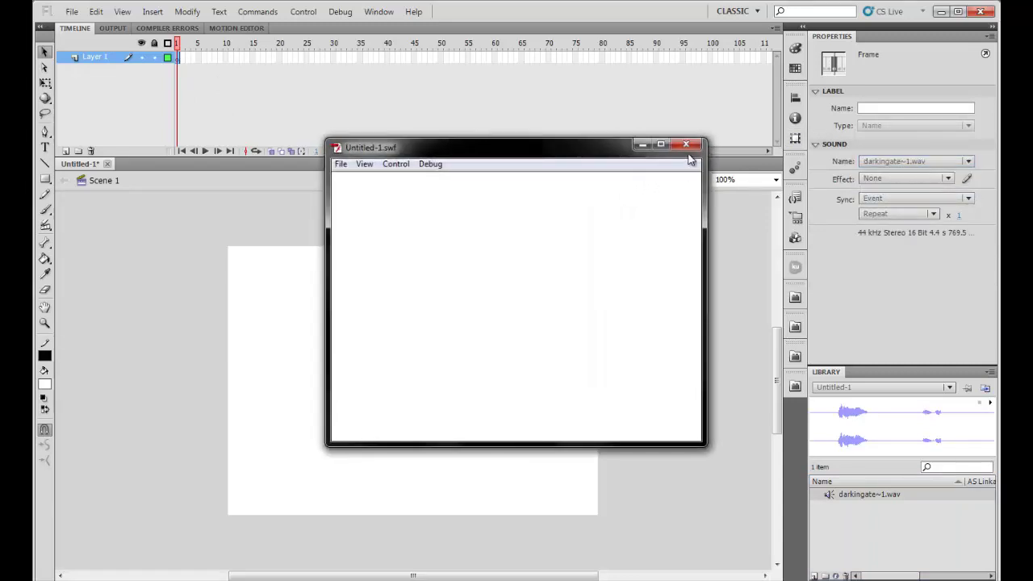
click(686, 145)
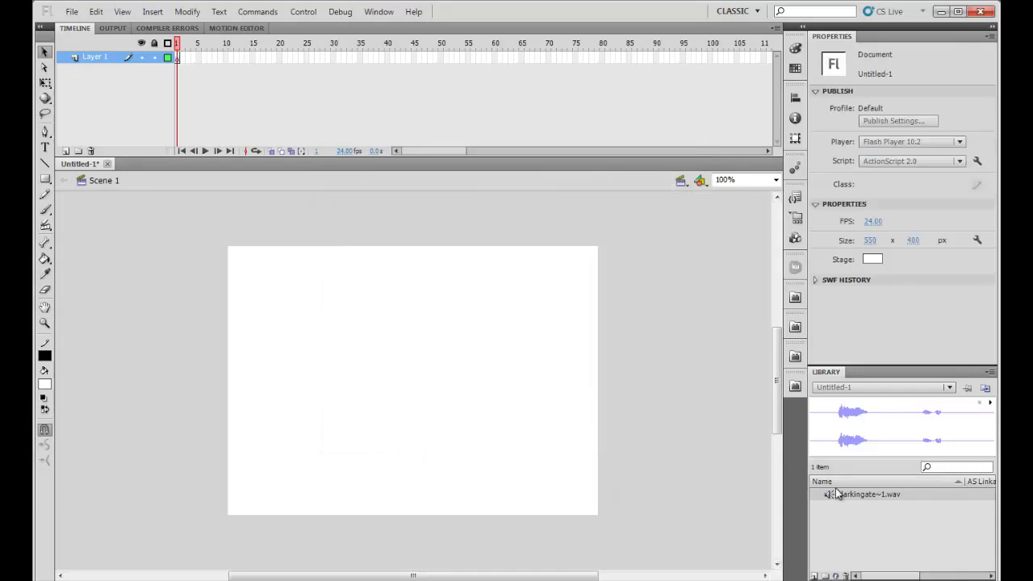
Step: Drop darkingate~1.wav from the library onto the stage and review frame 1's sound list
drag(837, 494, 604, 416)
drag(610, 412, 607, 411)
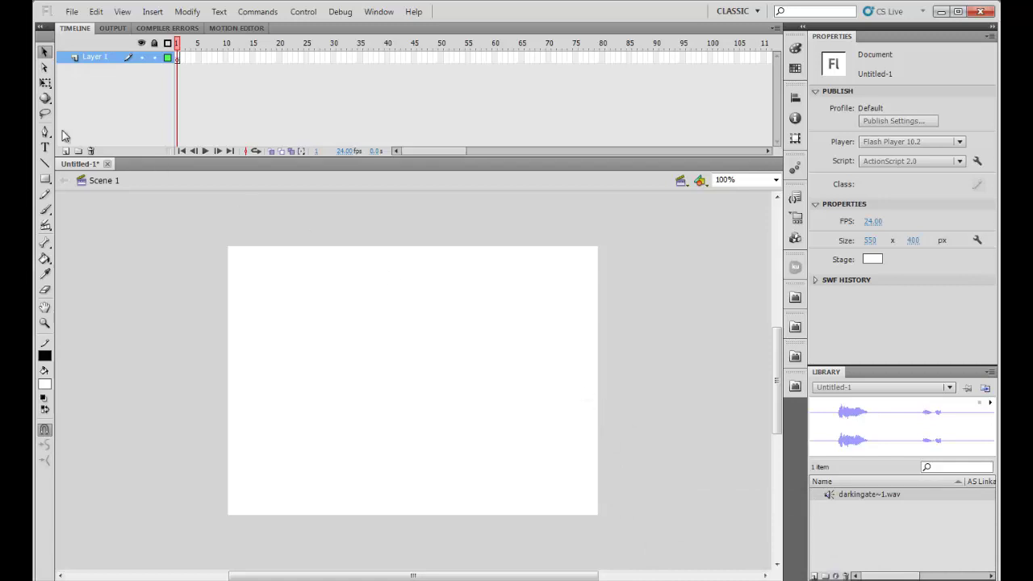
click(179, 58)
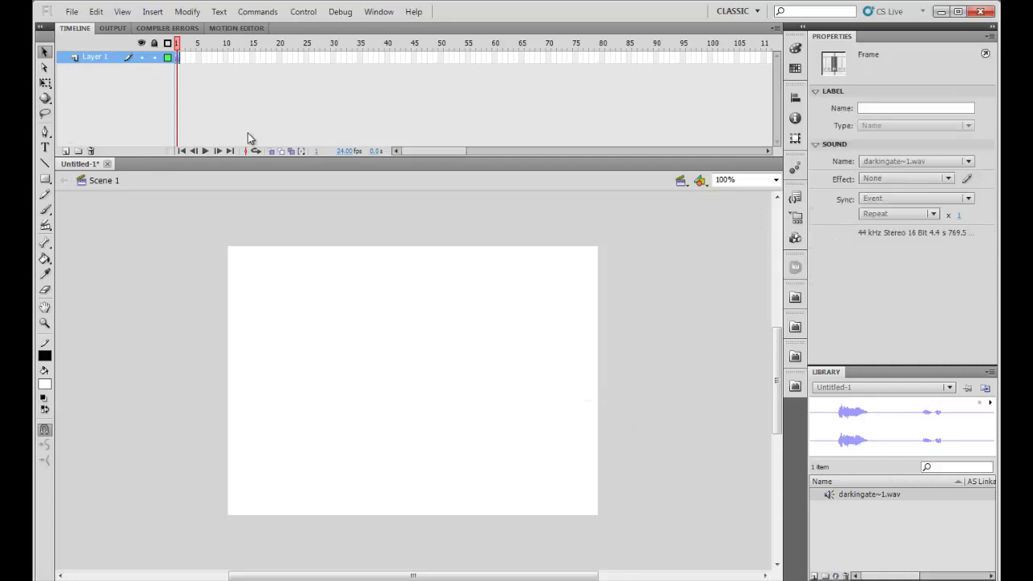
click(901, 164)
click(893, 178)
click(887, 147)
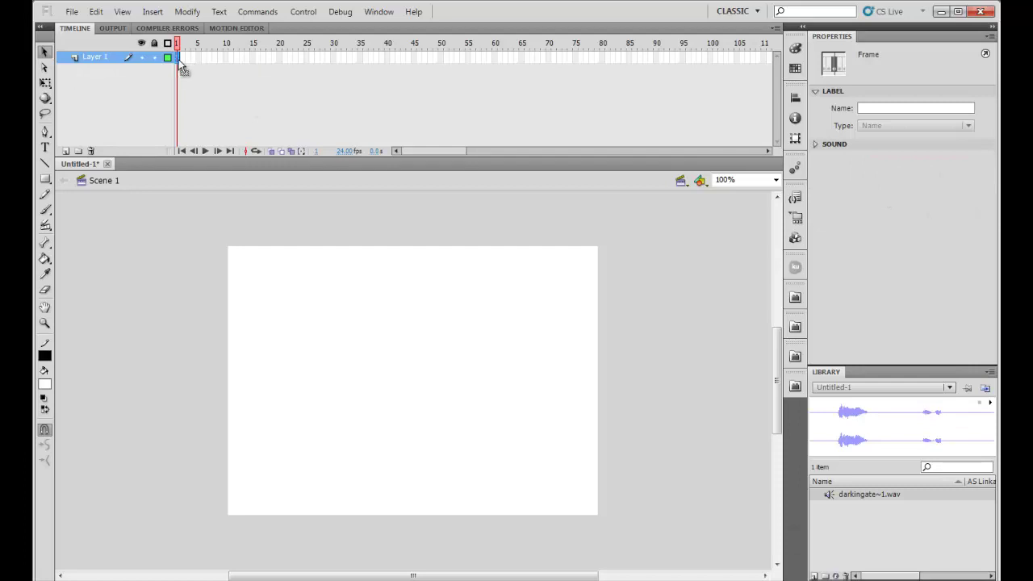
Step: Reselect frame 1 and open its sound effect options
click(322, 111)
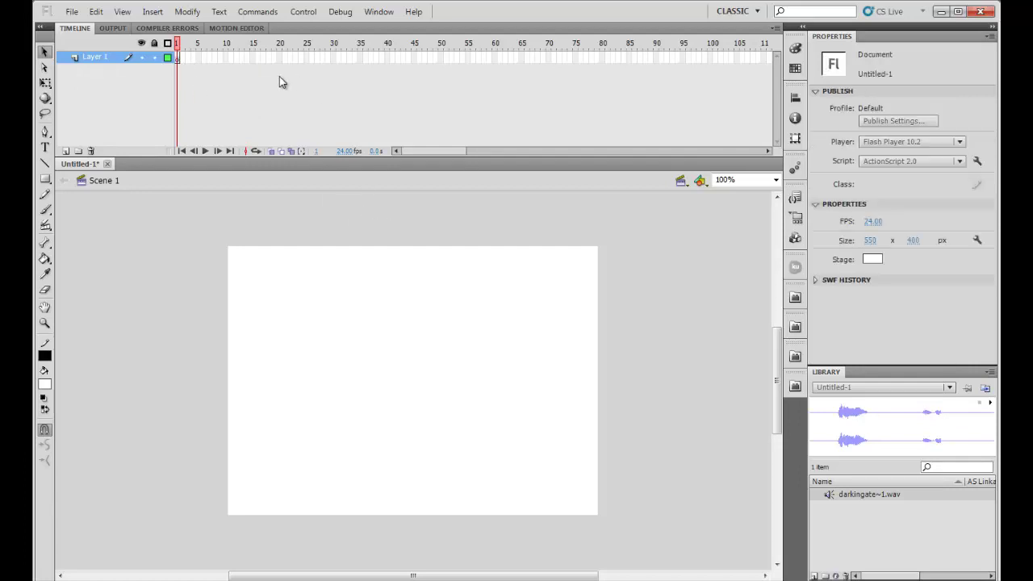
click(179, 58)
click(869, 148)
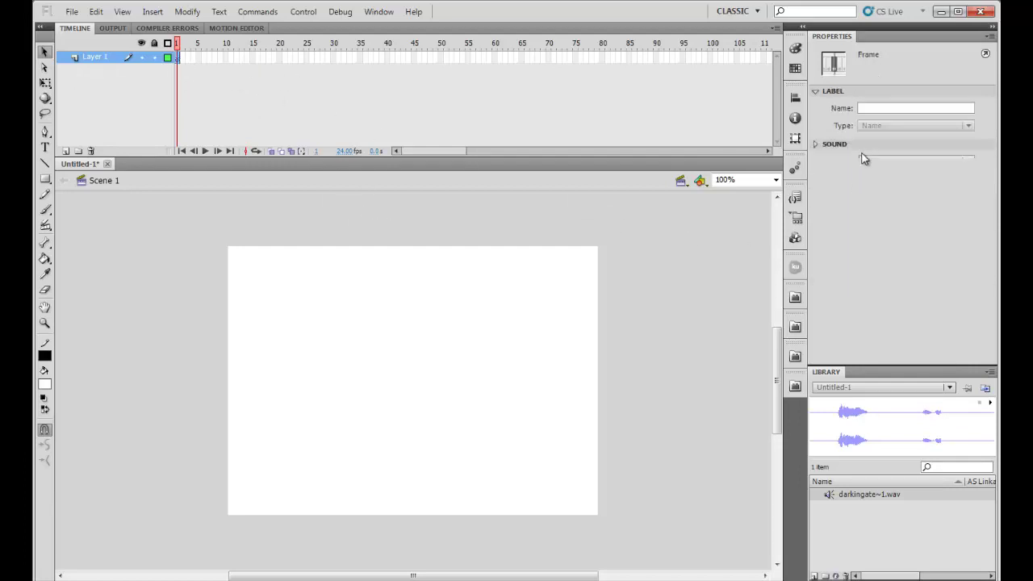
click(932, 180)
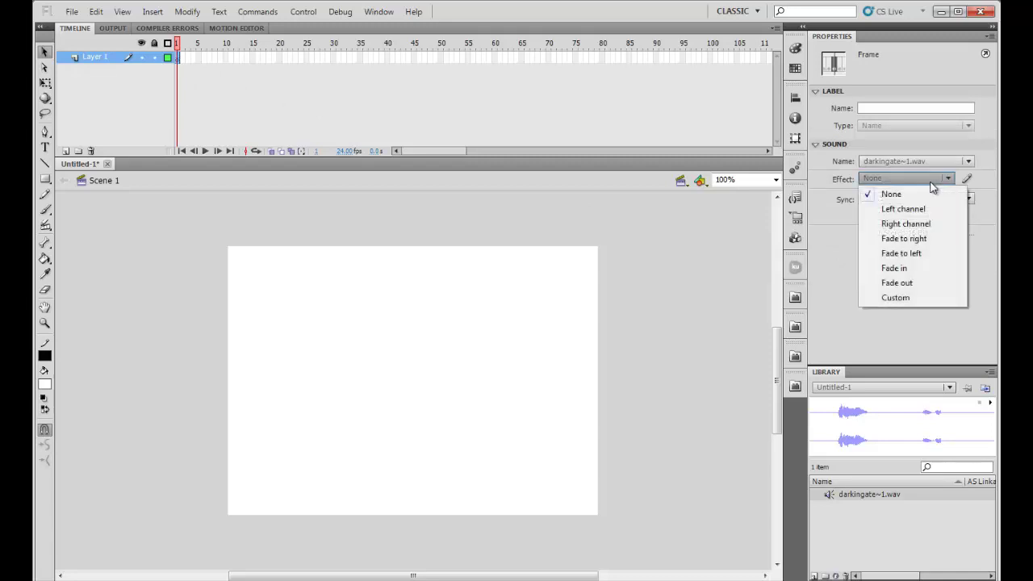
Step: Review the Effect, Repeat and Sync options, keeping effect None and Event sync
click(930, 194)
click(899, 215)
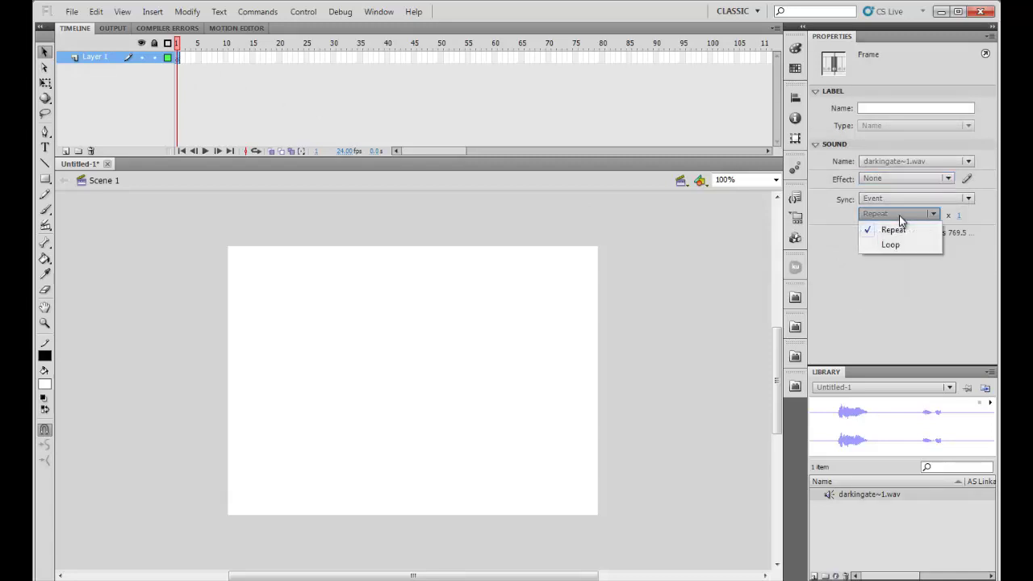
click(917, 293)
click(889, 196)
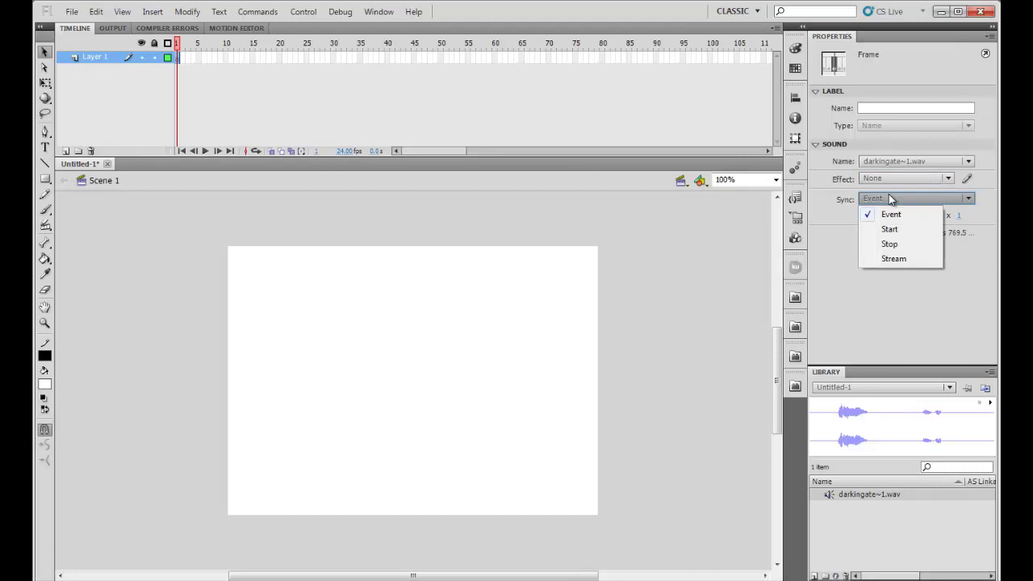
click(890, 196)
click(889, 196)
click(891, 174)
click(891, 175)
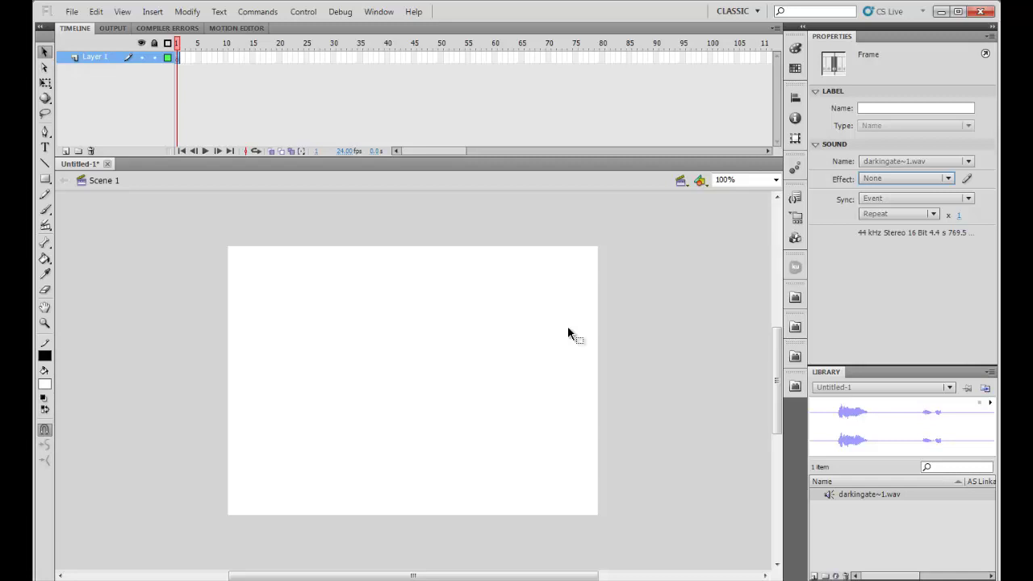
Step: Test the movie, set the sound to repeat 2 times, and test again
key(ctrl+Return)
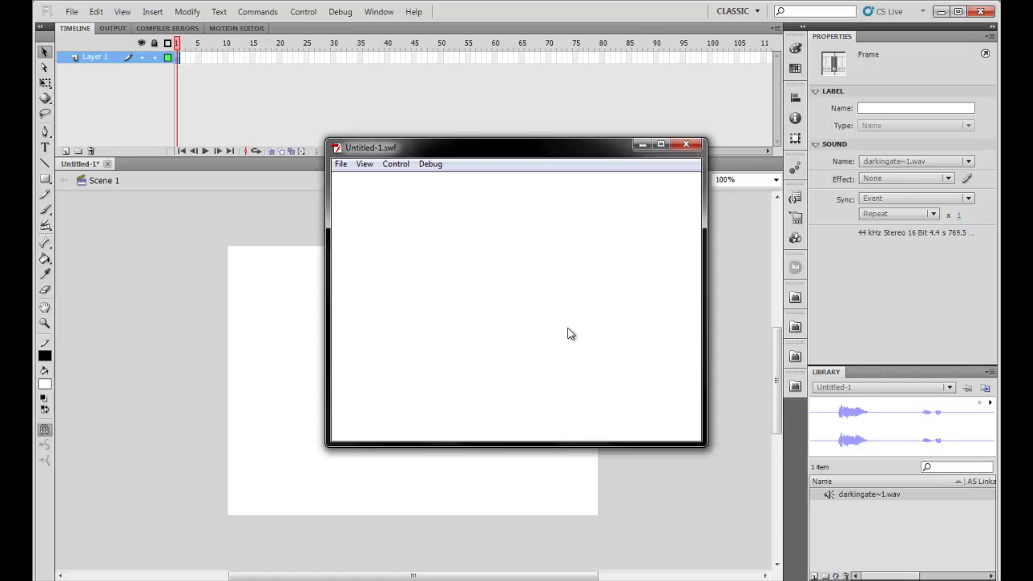
click(686, 144)
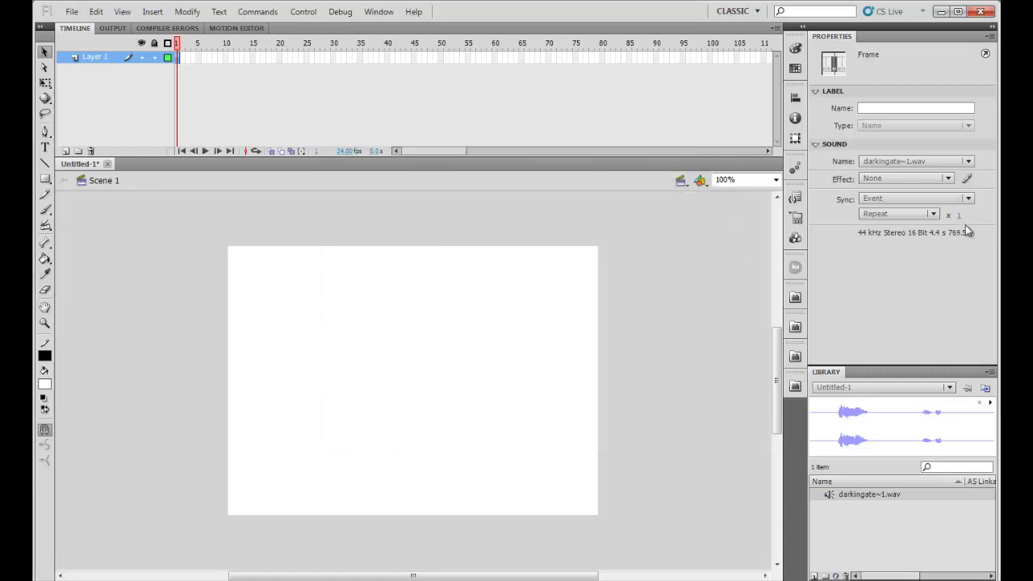
text(2)
key(ctrl+Return)
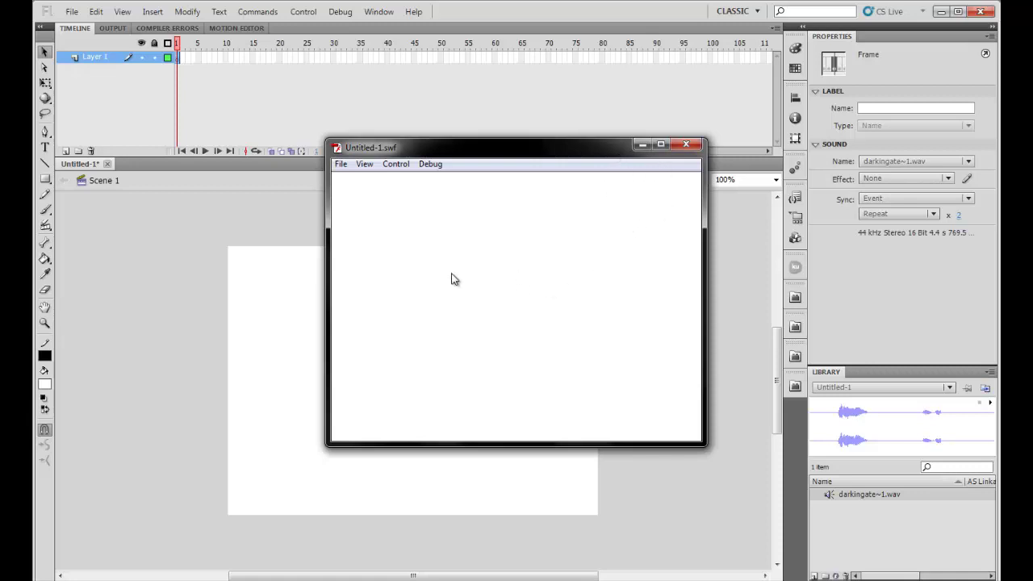
Step: Adjust the sound's repeat count and test the movie again
click(686, 144)
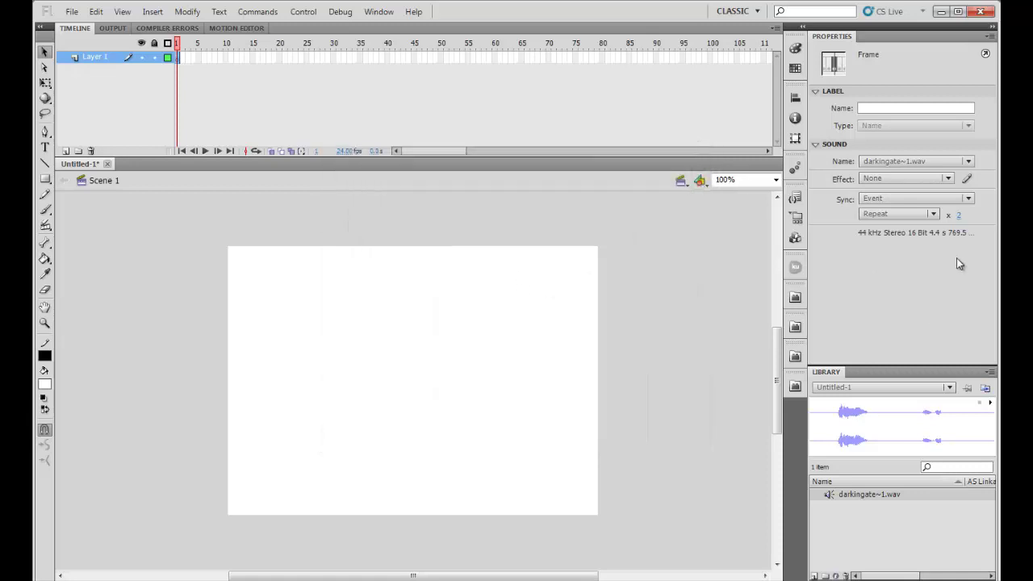
click(958, 215)
key(ctrl+Return)
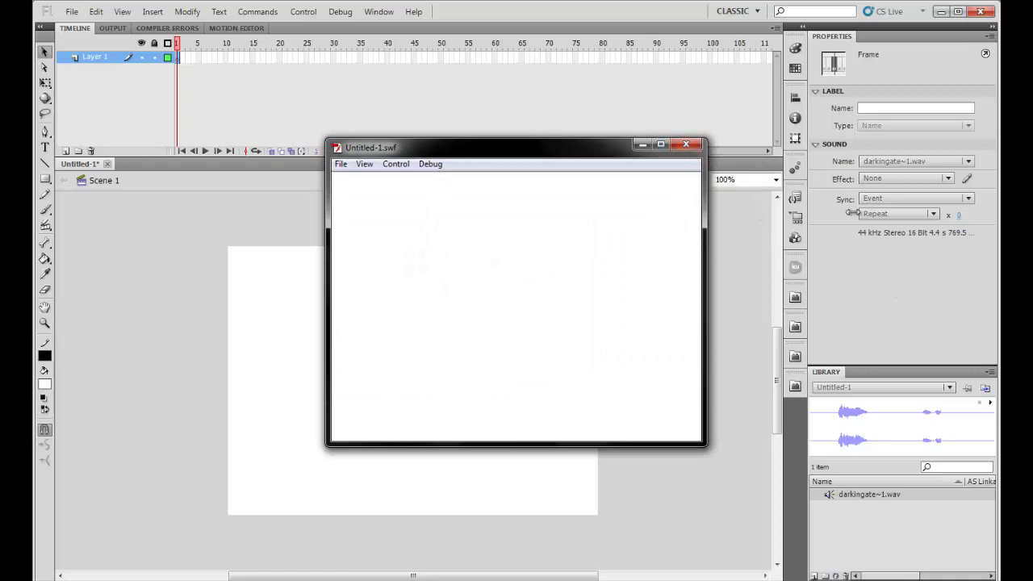
click(685, 146)
Step: Set the frame 1 sound to Loop and test-play it
click(912, 215)
click(908, 246)
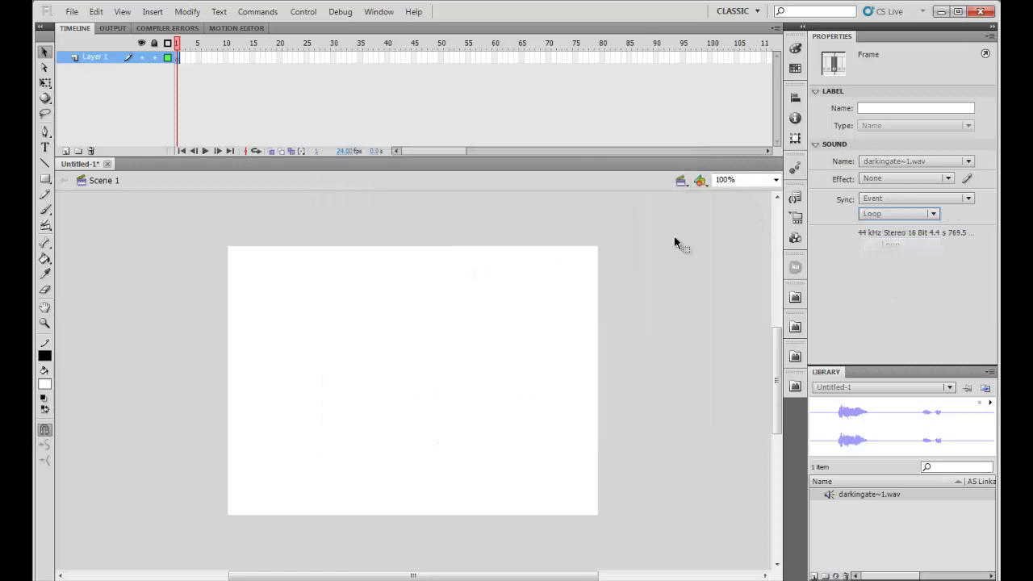
key(ctrl+Return)
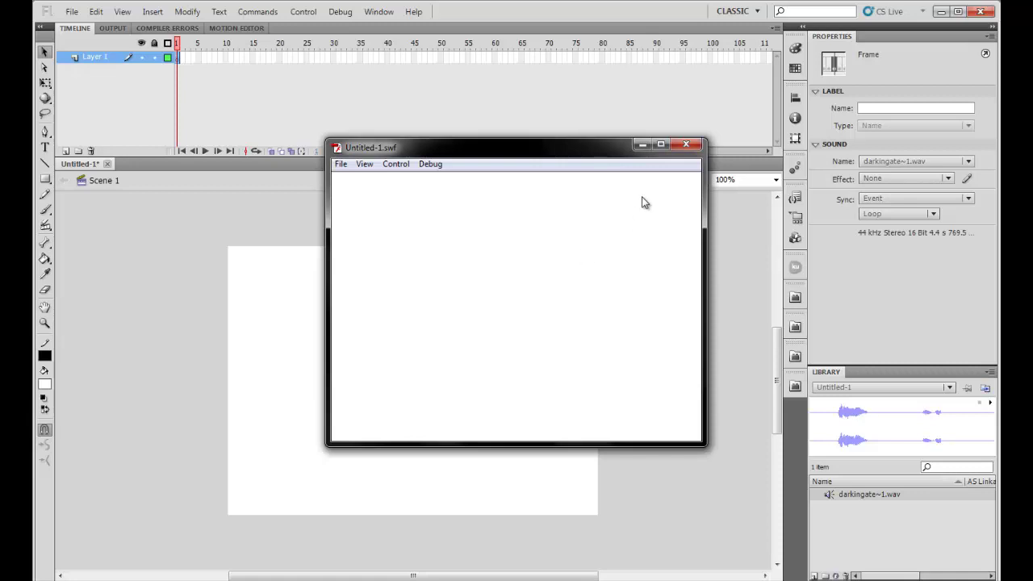
click(686, 145)
Step: Switch the sound from Loop back to Repeat once
click(906, 218)
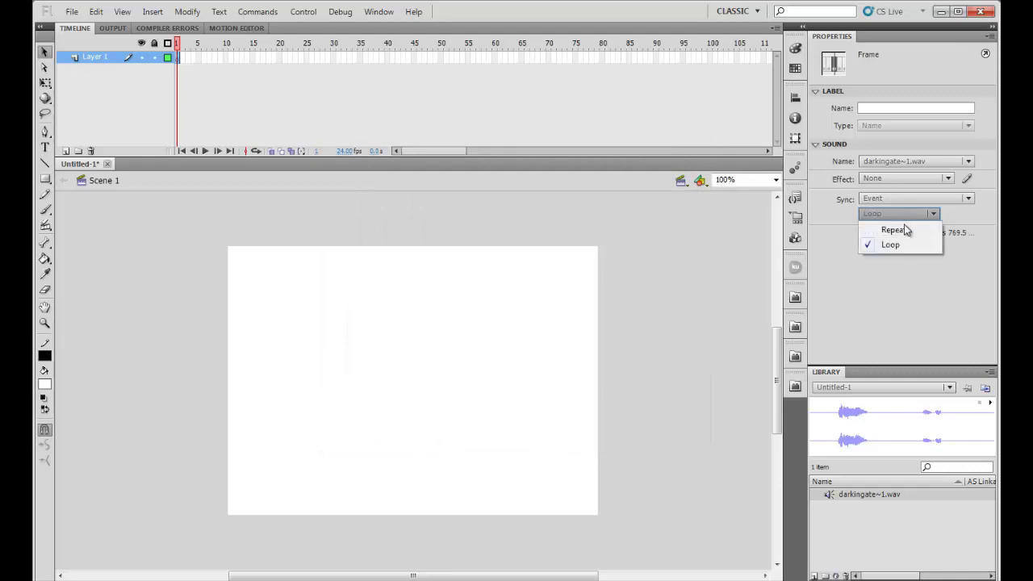
click(905, 230)
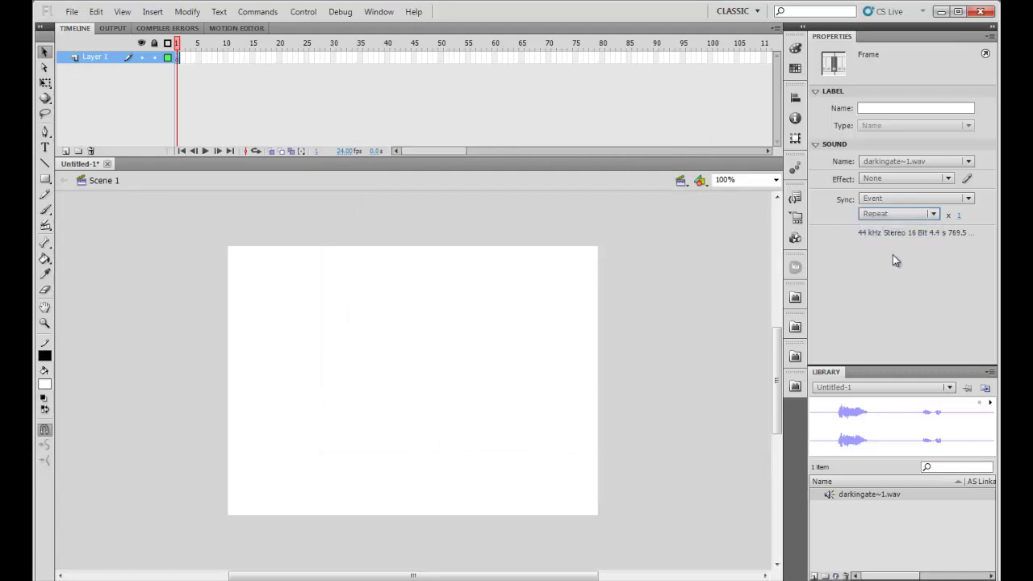
click(912, 198)
Step: Set frame 1's sound to None, removing darkingate~1.wav
click(891, 212)
click(433, 322)
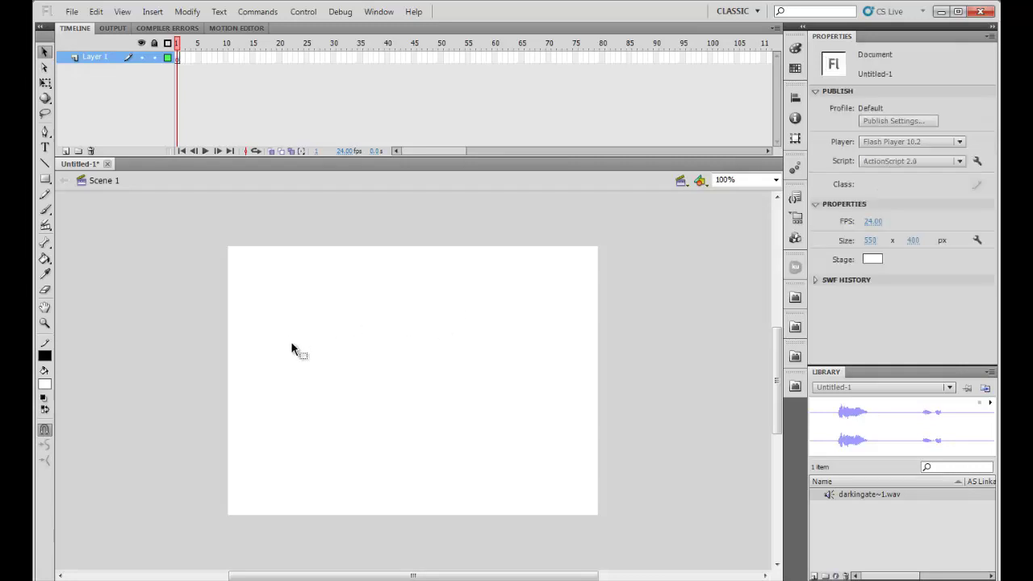
click(181, 58)
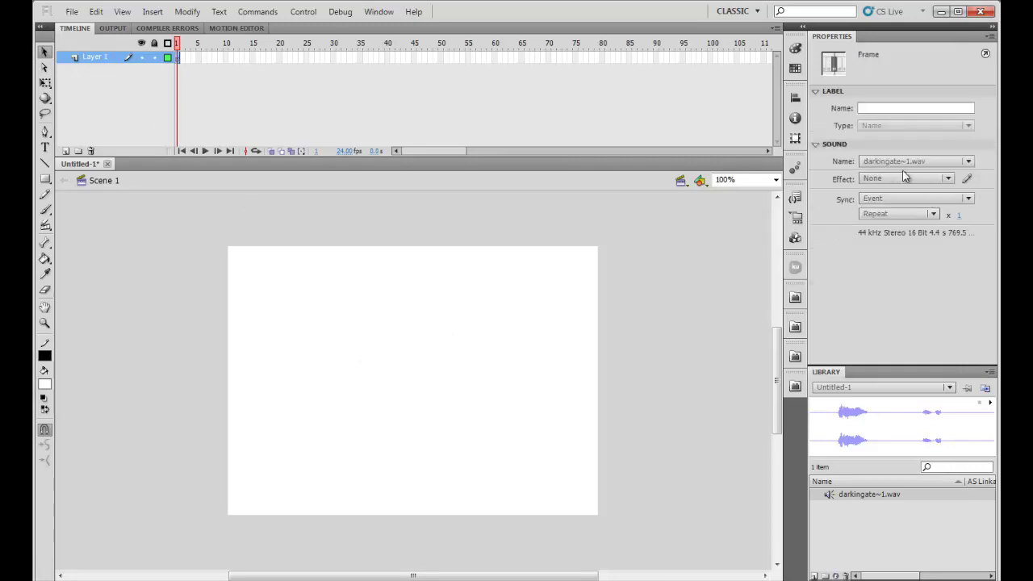
click(914, 162)
click(903, 180)
click(605, 254)
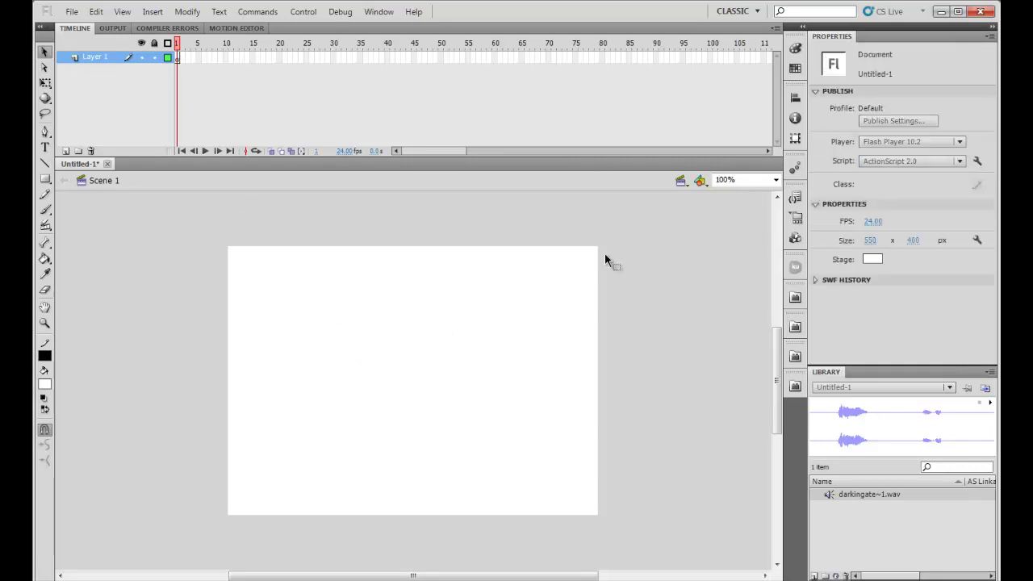
Step: Change the stage background colour to dark grey #333333
click(45, 180)
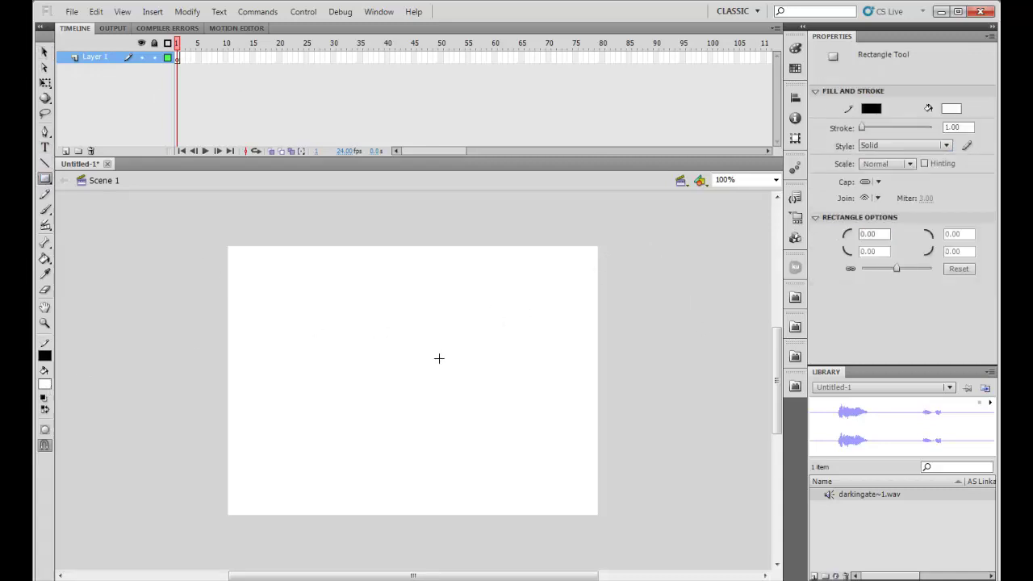
key(v)
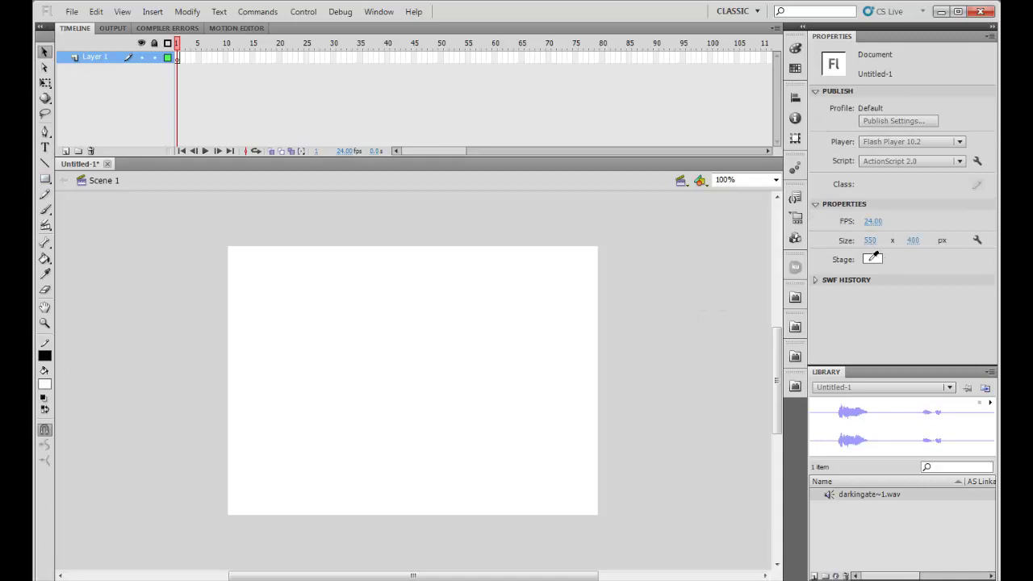
click(807, 304)
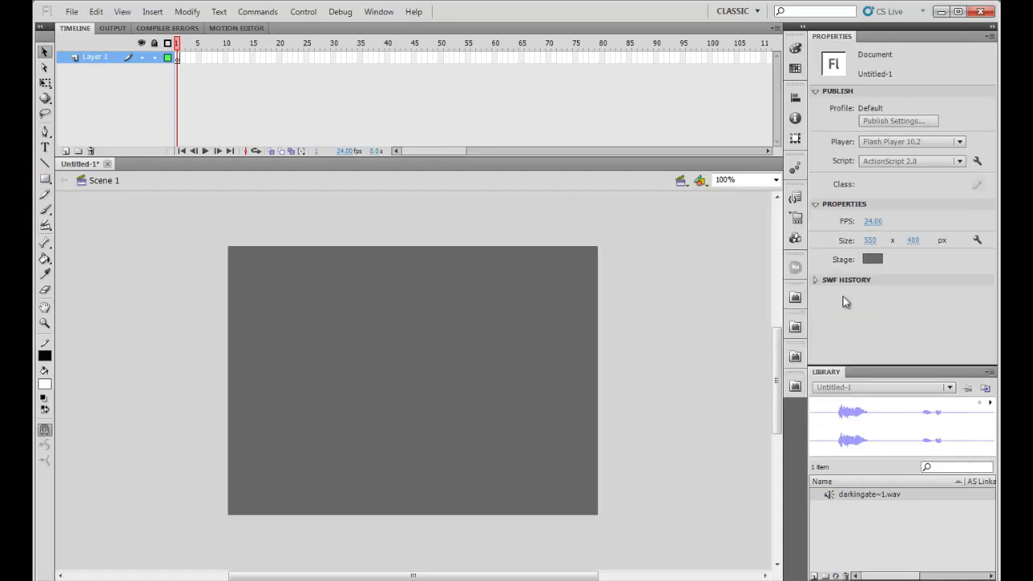
click(827, 280)
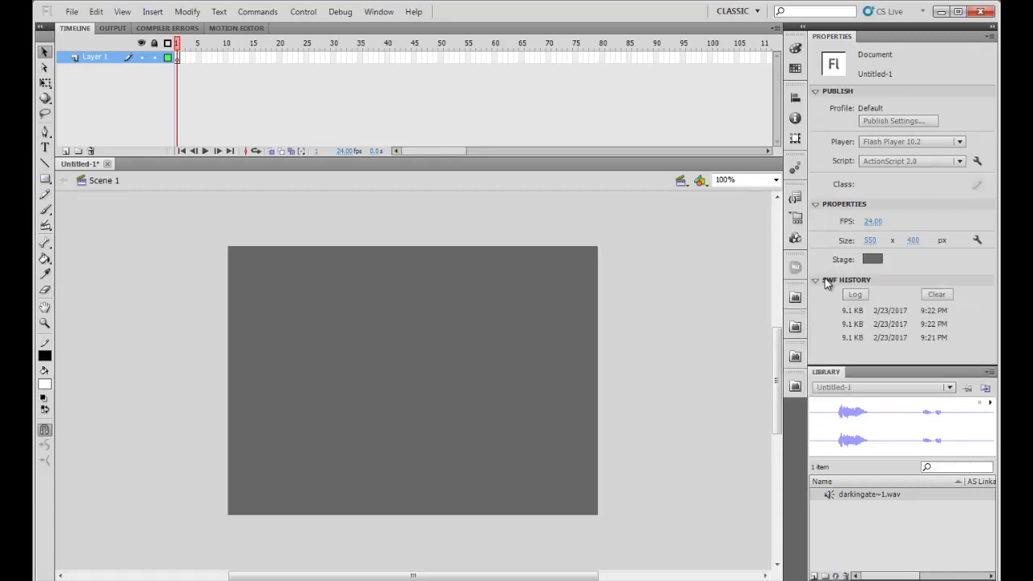
click(849, 281)
click(873, 259)
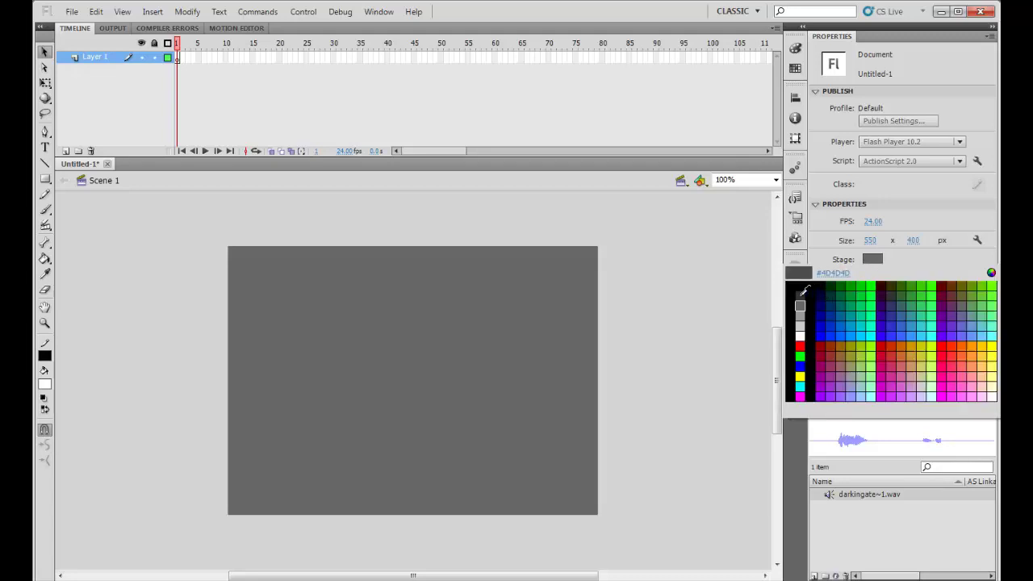
click(800, 295)
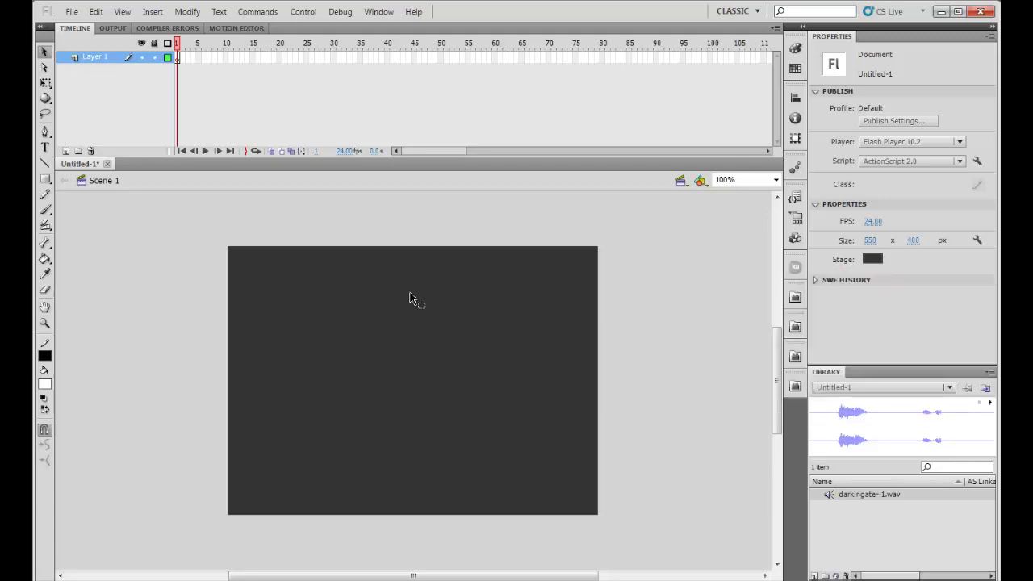
click(44, 179)
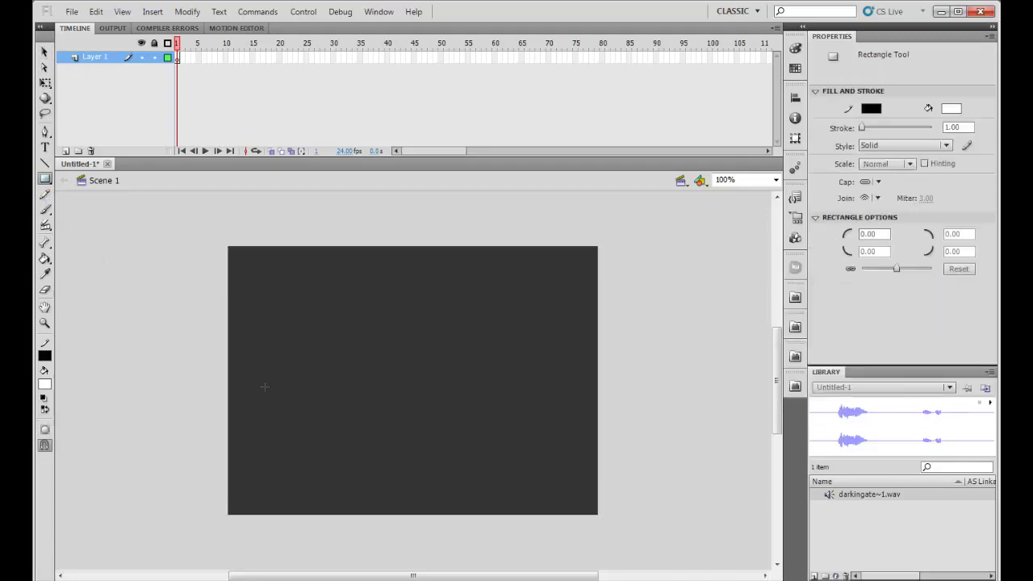
Step: Draw two white rectangles side by side in the lower part of the stage
drag(264, 386, 361, 426)
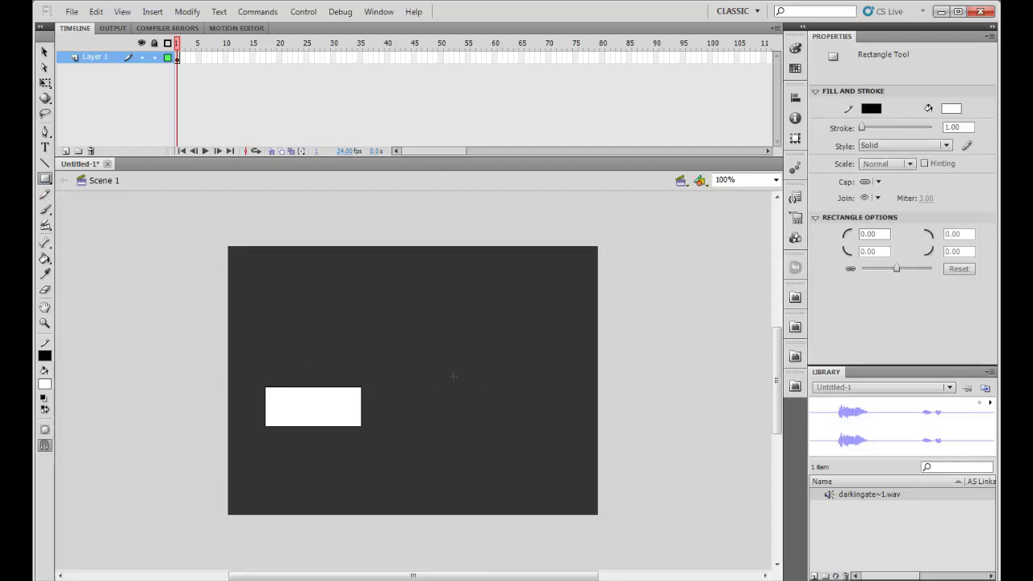
drag(423, 386, 529, 422)
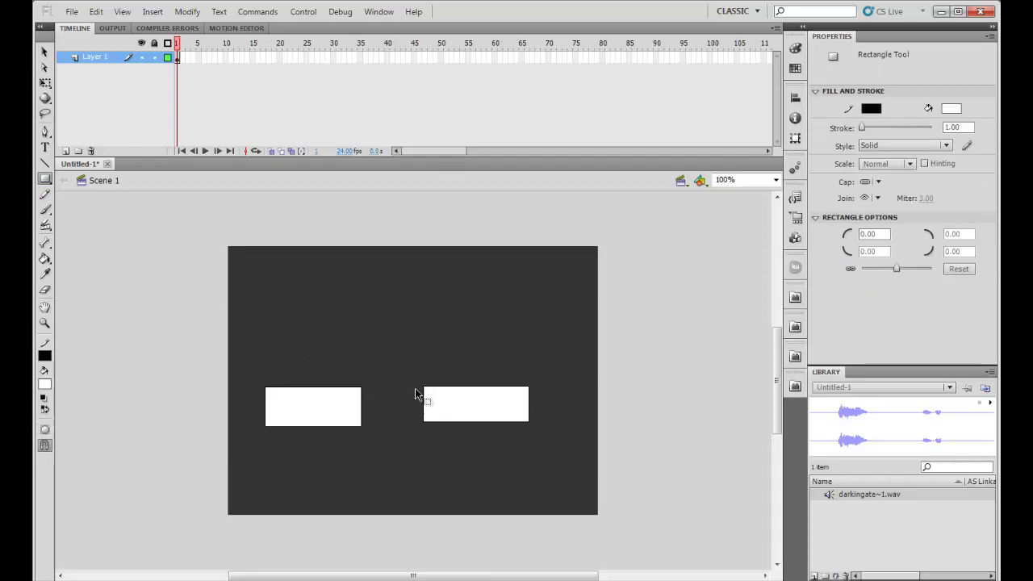
key(v)
Step: Convert the left and right rectangles into movie clips Symbol 1 and Symbol 2
click(345, 409)
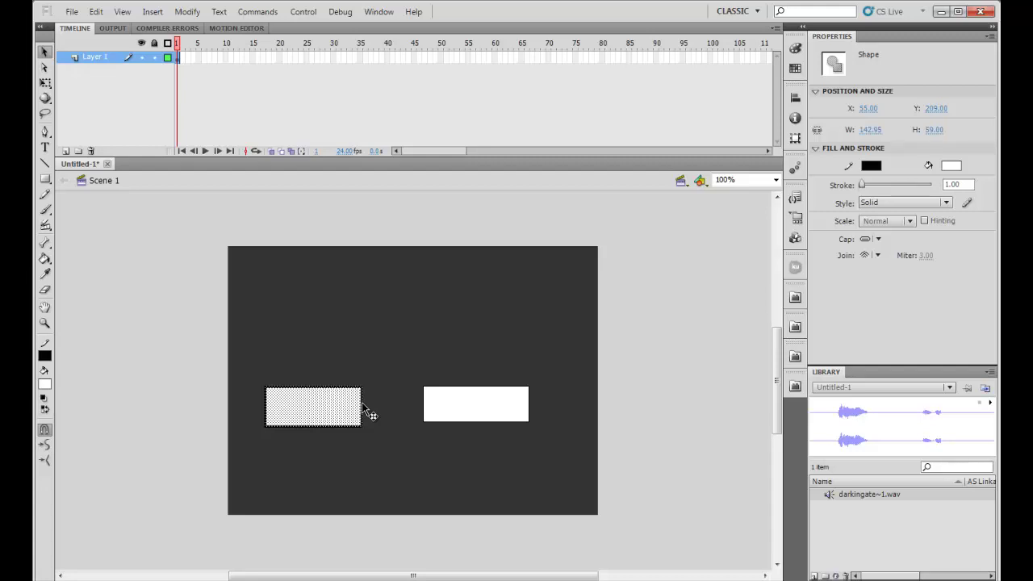
key(F8)
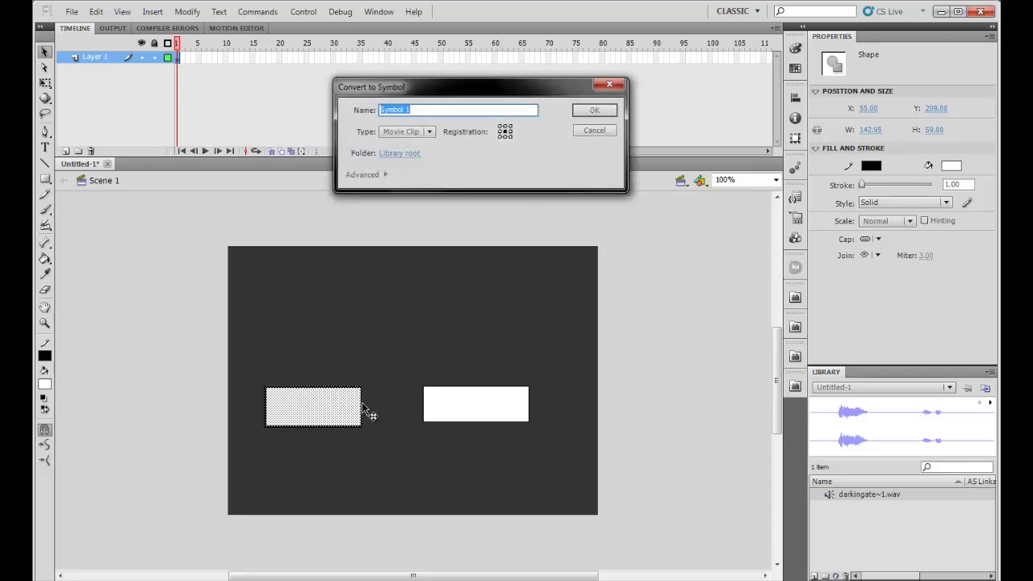
key(Return)
click(473, 415)
key(F8)
key(Return)
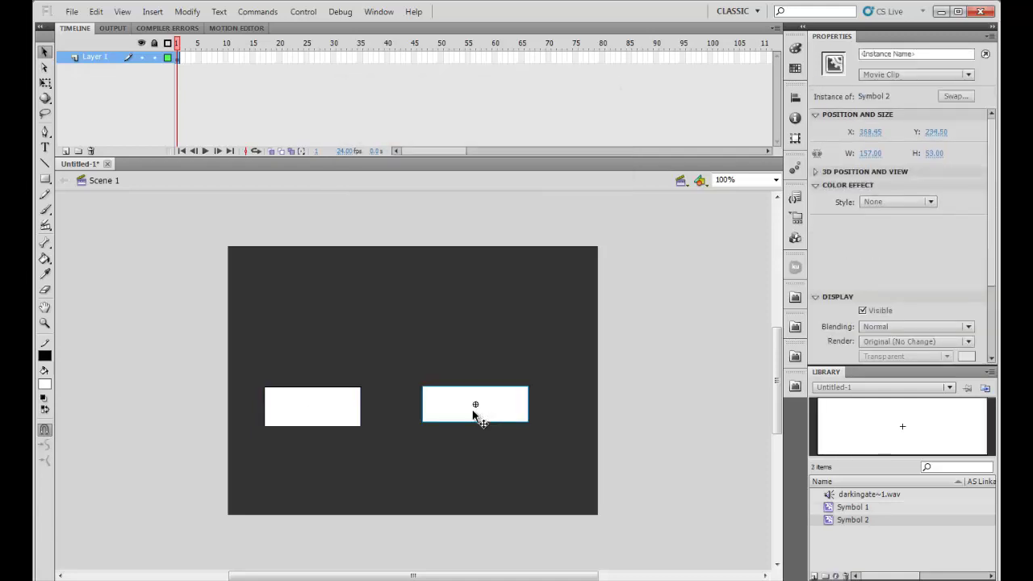
click(435, 325)
Step: Attach darkingate~1.wav to the frame inside Symbol 1
click(345, 409)
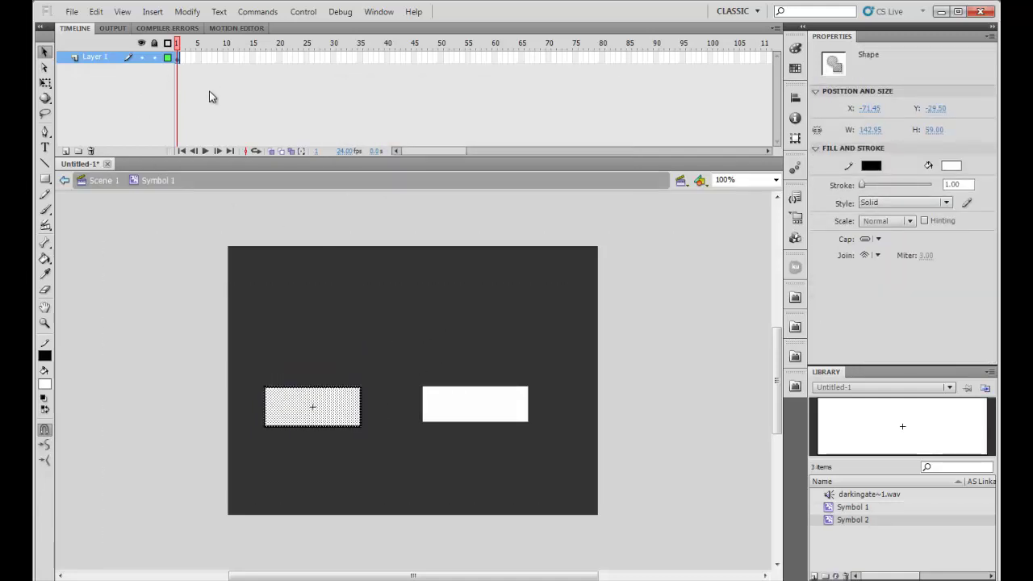
click(919, 160)
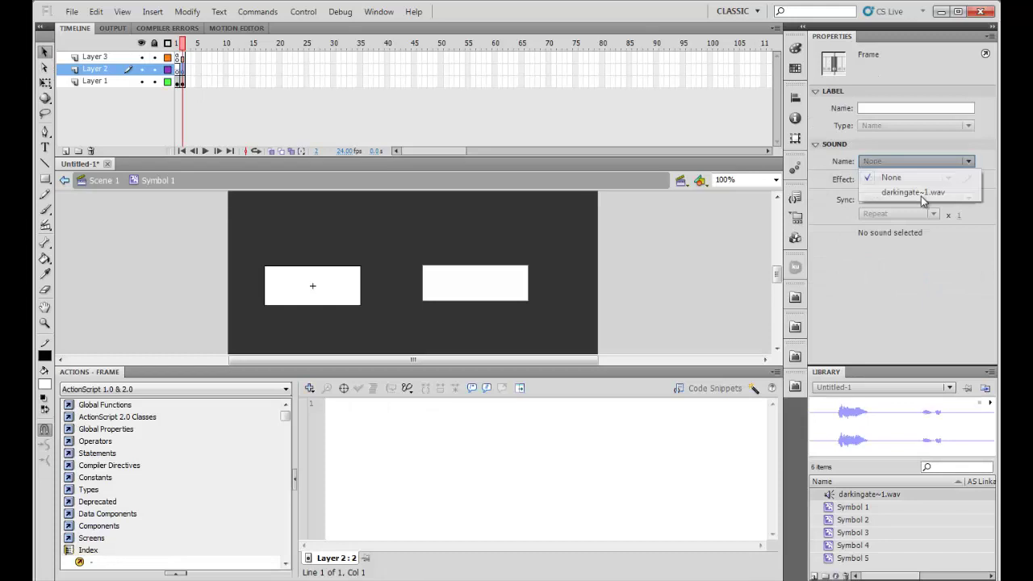
click(899, 194)
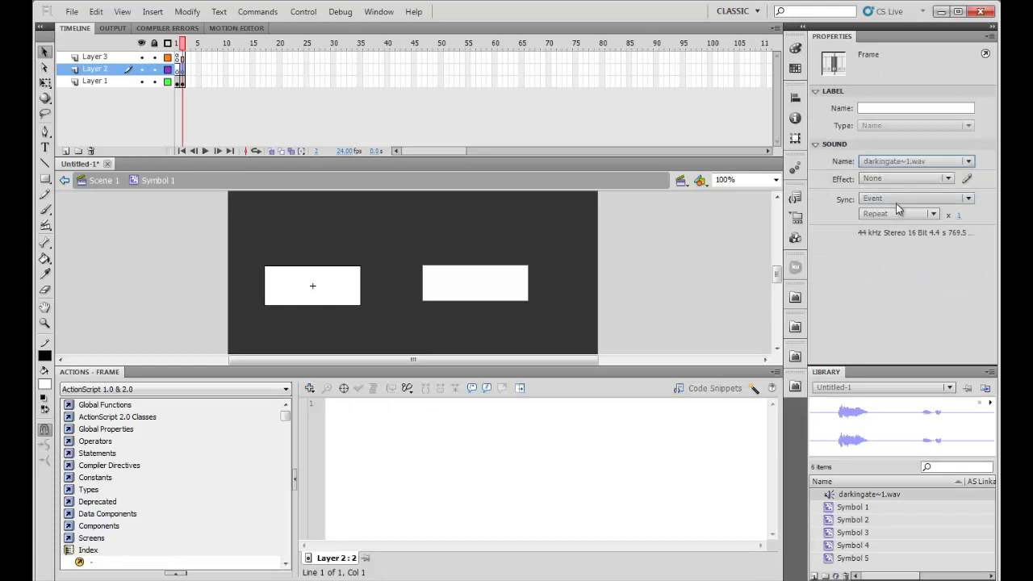
Step: Set Symbol 1's darkingate~1.wav to Loop and test-play the movie
click(899, 214)
click(902, 246)
click(571, 247)
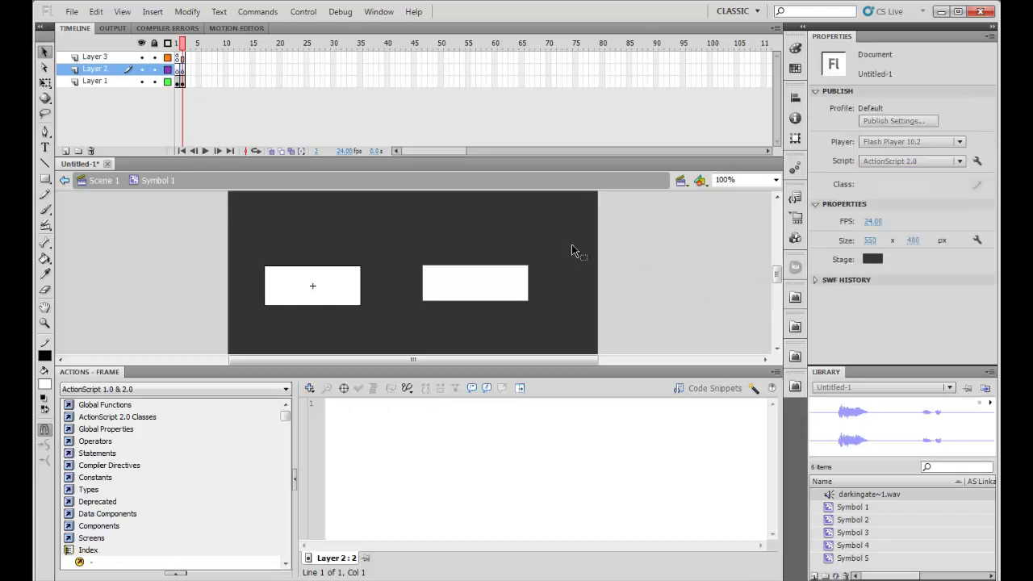
key(ctrl+Return)
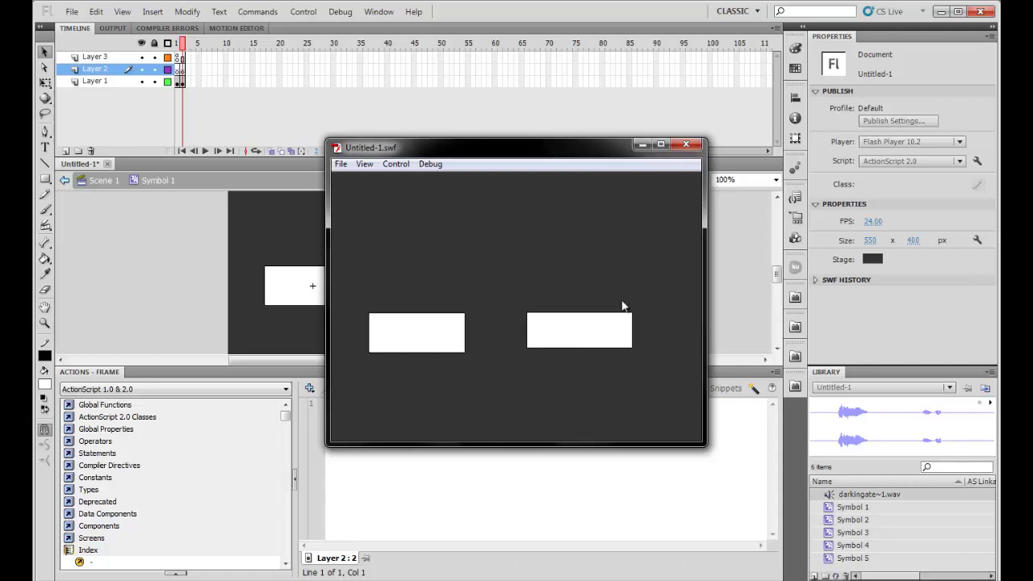
click(686, 145)
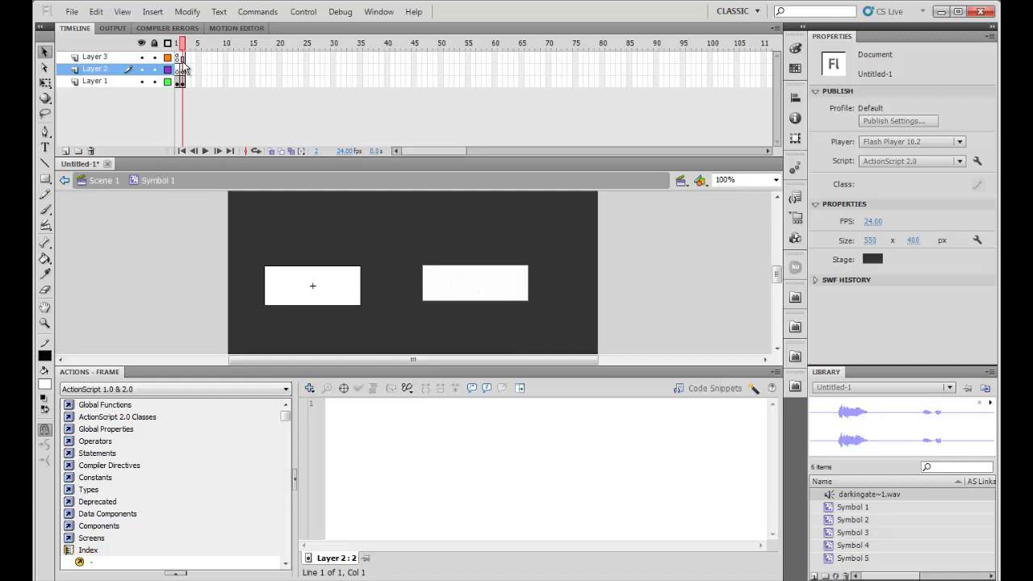
Step: Return from Symbol 1 to Scene 1 and select the right rectangle's movie clip for scripting
double_click(436, 262)
click(507, 291)
click(466, 494)
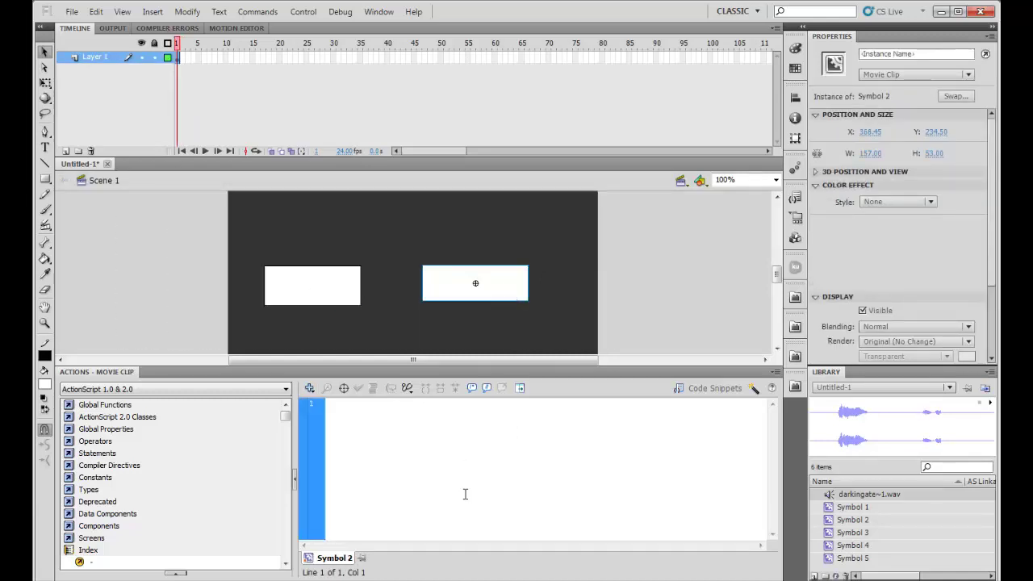
Step: Type test script lines such as 'song = false' and 'stop', then delete everything so the script is empty
text(baa)
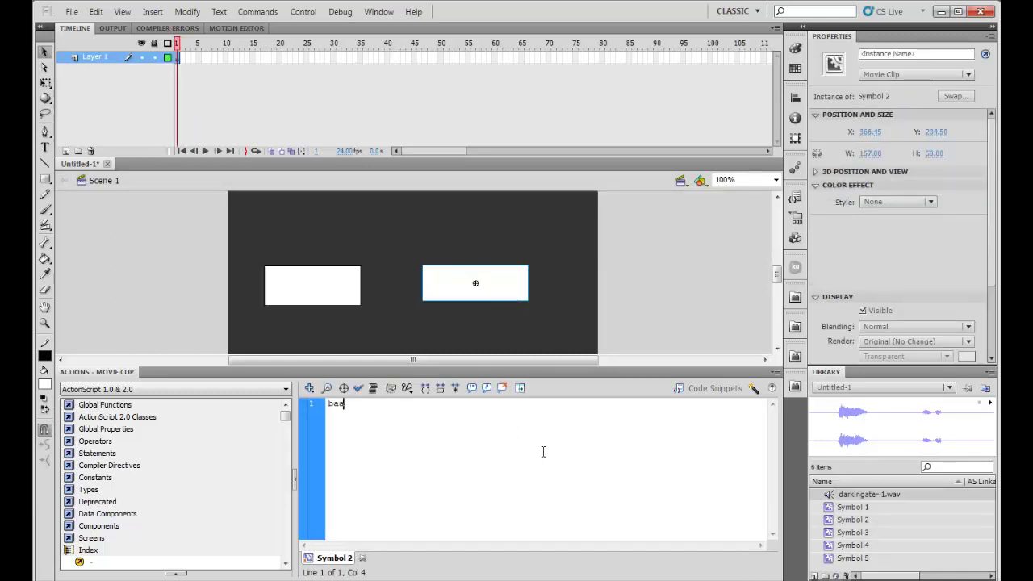
text(sc sho)
key(BackSpace)
key(BackSpace)
key(BackSpace)
key(BackSpace)
key(BackSpace)
text(song = )
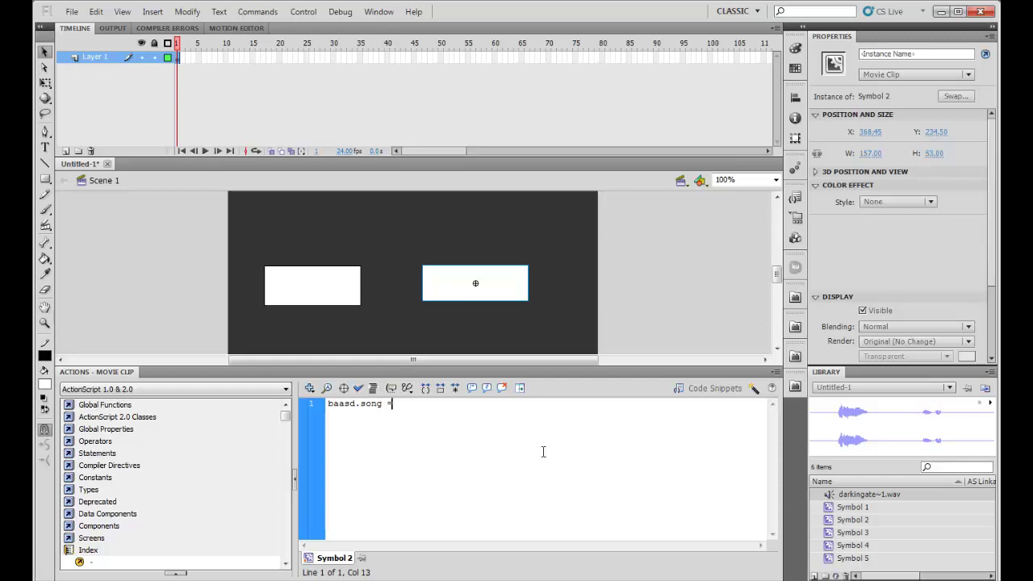
text(false)
key(BackSpace)
key(BackSpace)
key(BackSpace)
key(BackSpace)
key(BackSpace)
text(stop)
key(BackSpace)
key(BackSpace)
key(BackSpace)
key(BackSpace)
text(1)
key(BackSpace)
text(0;)
key(ctrl+a)
key(BackSpace)
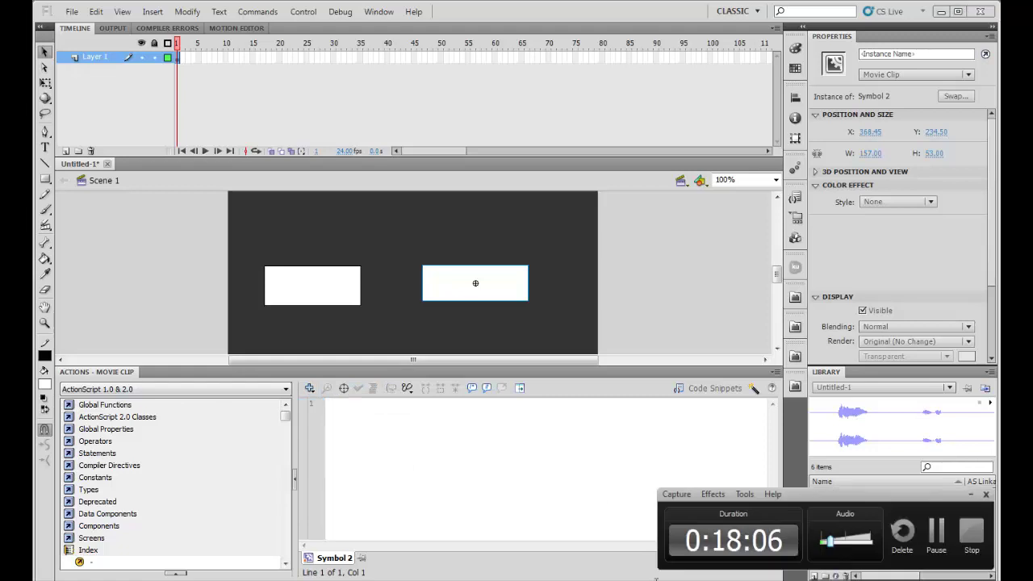
Step: Collapse the Actions panel and move both rectangles upward, the right one also to the right
click(535, 372)
click(541, 407)
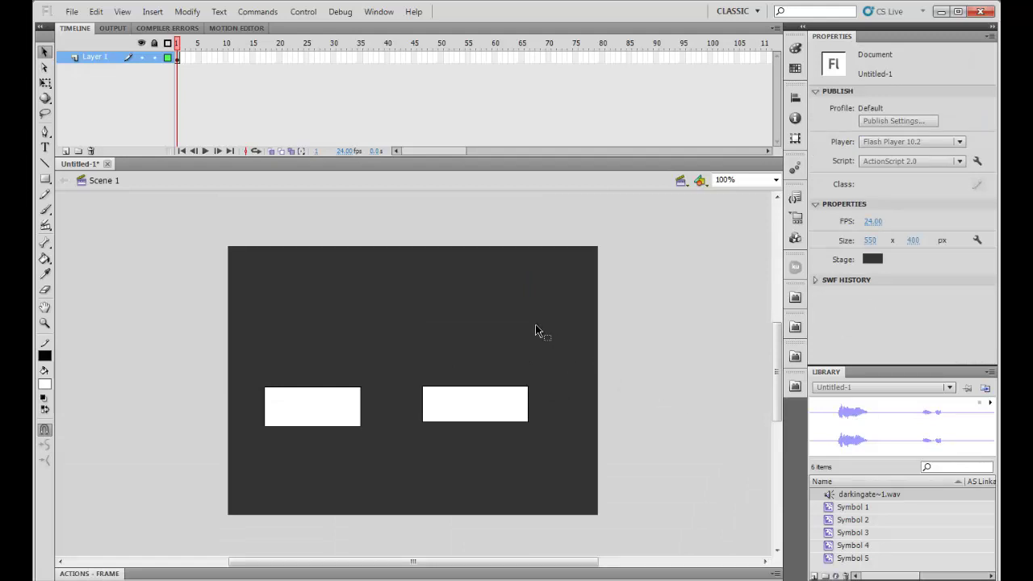
drag(505, 403, 526, 388)
mouse_move(339, 410)
mouse_down()
mouse_move(330, 388)
mouse_move(403, 399)
mouse_move(310, 392)
mouse_move(391, 408)
mouse_move(385, 388)
mouse_move(338, 388)
mouse_move(420, 394)
mouse_move(347, 394)
mouse_up()
Step: Nudge the right rectangle slightly further right and down, leaving nothing selected
click(403, 399)
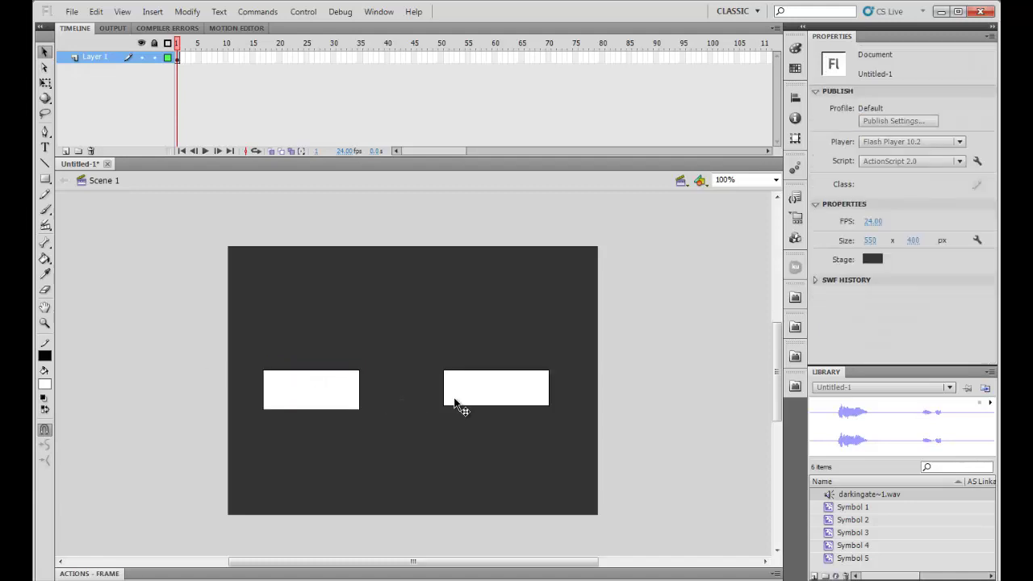
mouse_move(464, 397)
mouse_down()
mouse_move(496, 400)
mouse_move(470, 402)
mouse_up()
click(477, 432)
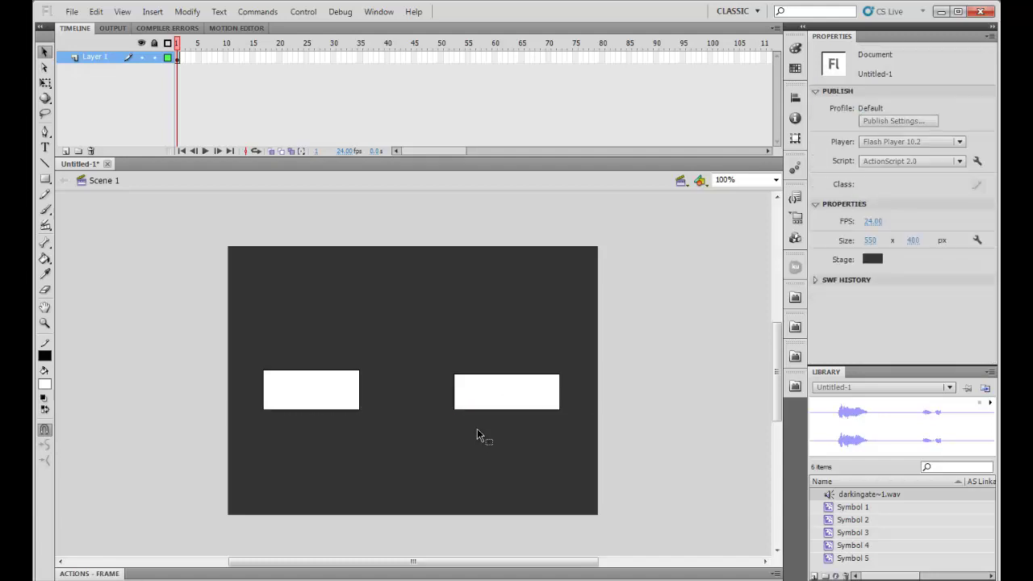